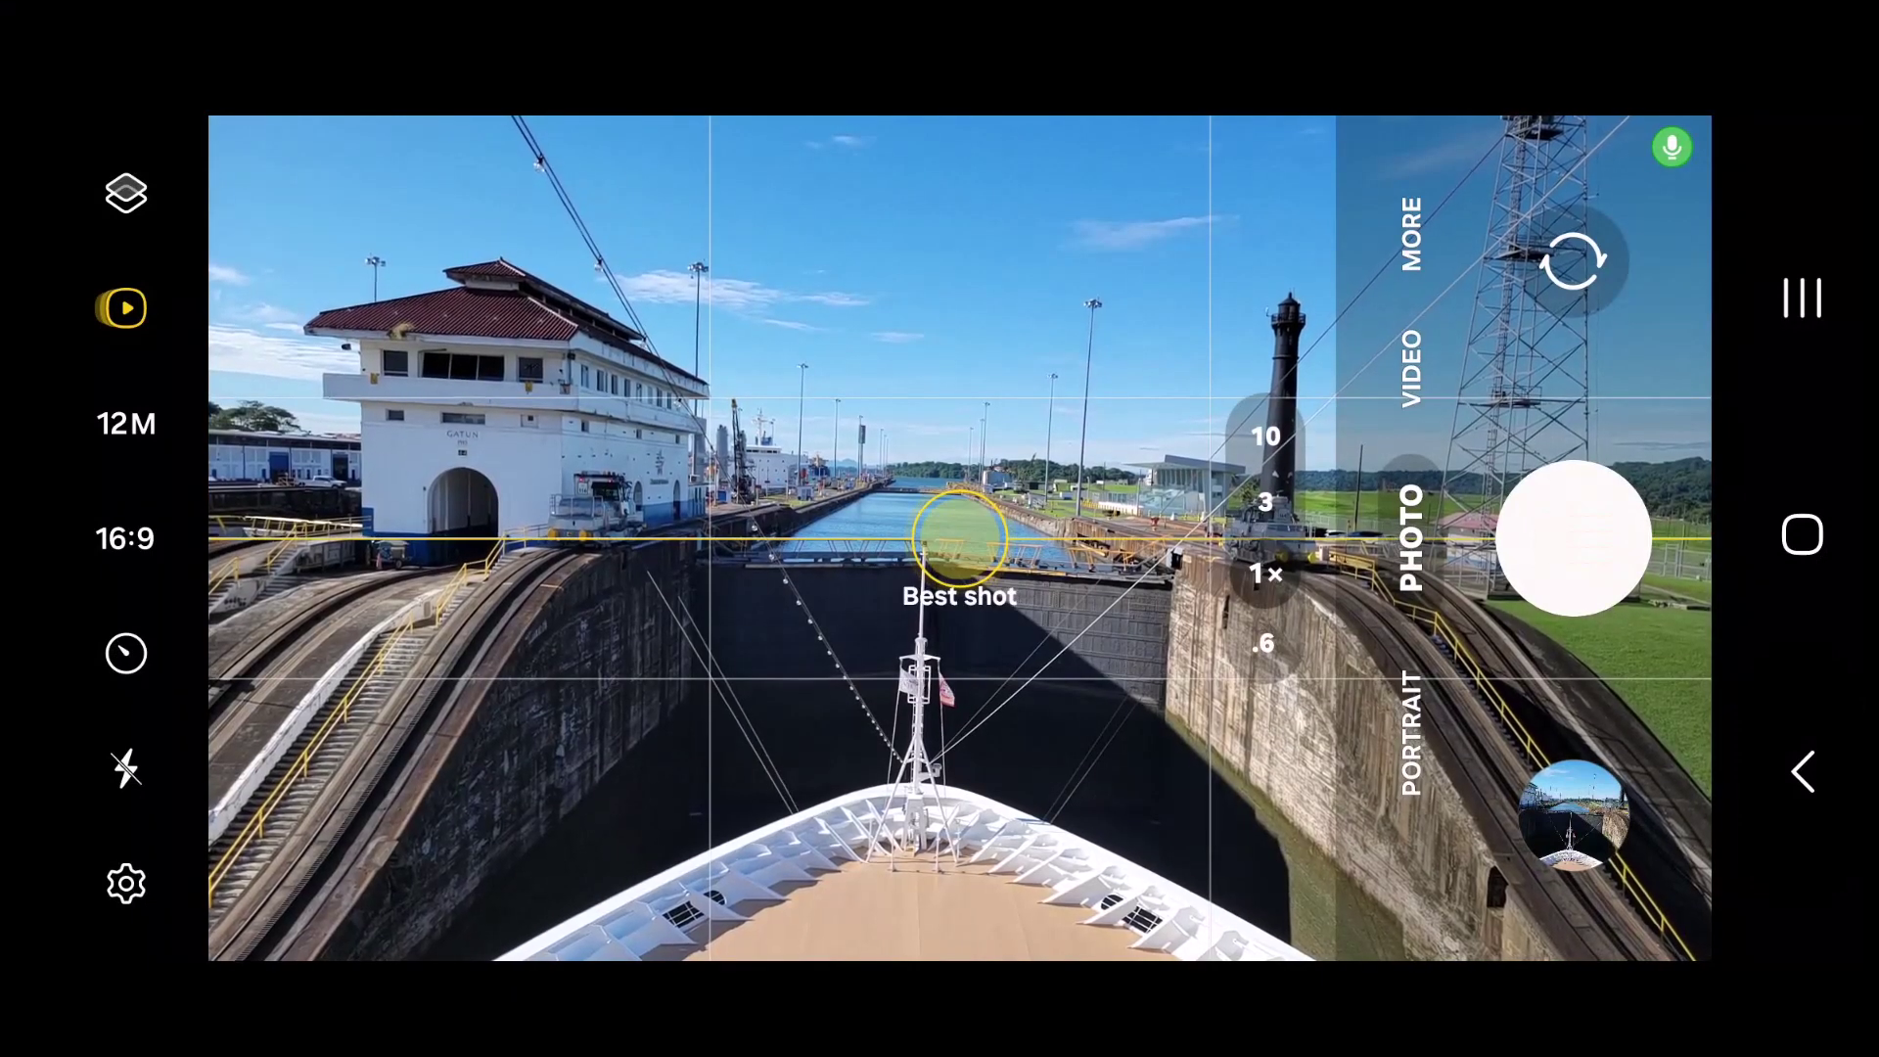
Switch Samsung Camera to Hyperlapse mode and record the ship's bow entering the Gatun locks.
{"action": "left_click", "coordinate": [1410, 235]}
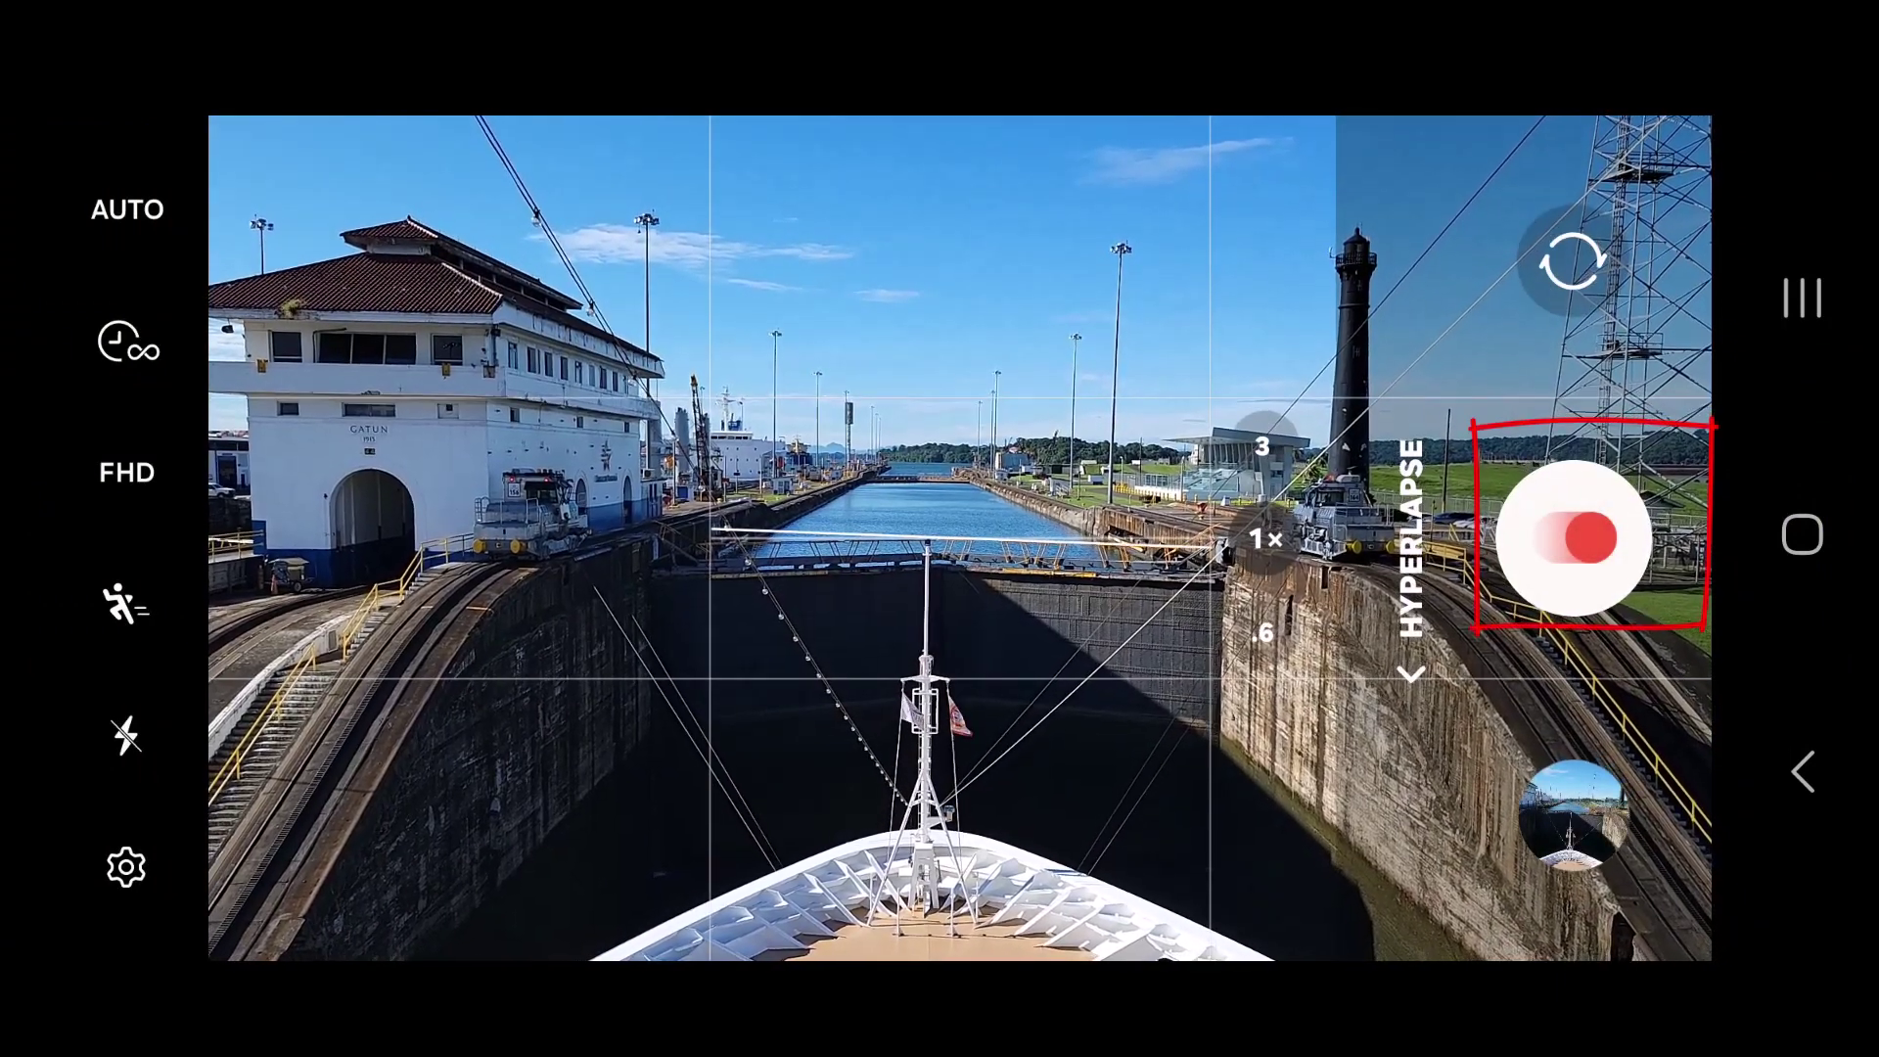
{"action": "left_click", "coordinate": [1573, 537]}
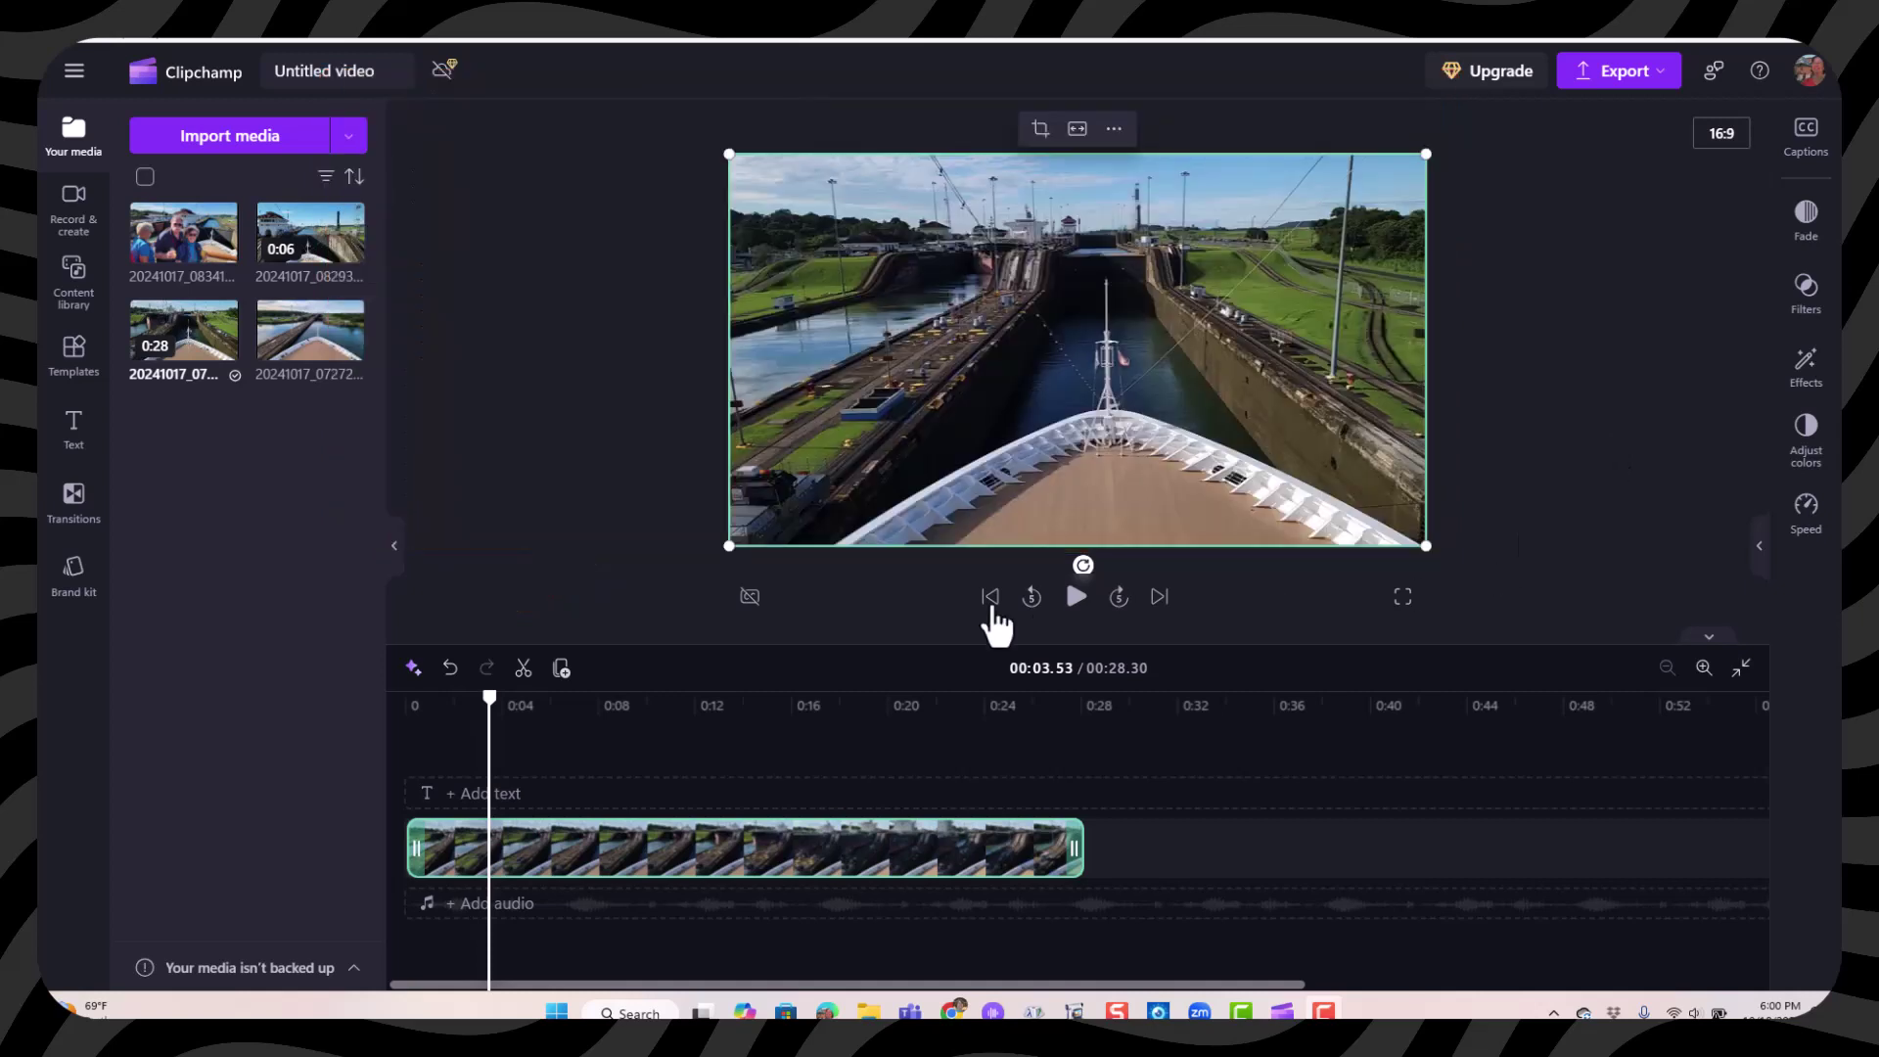
{"action": "left_click", "coordinate": [1076, 596]}
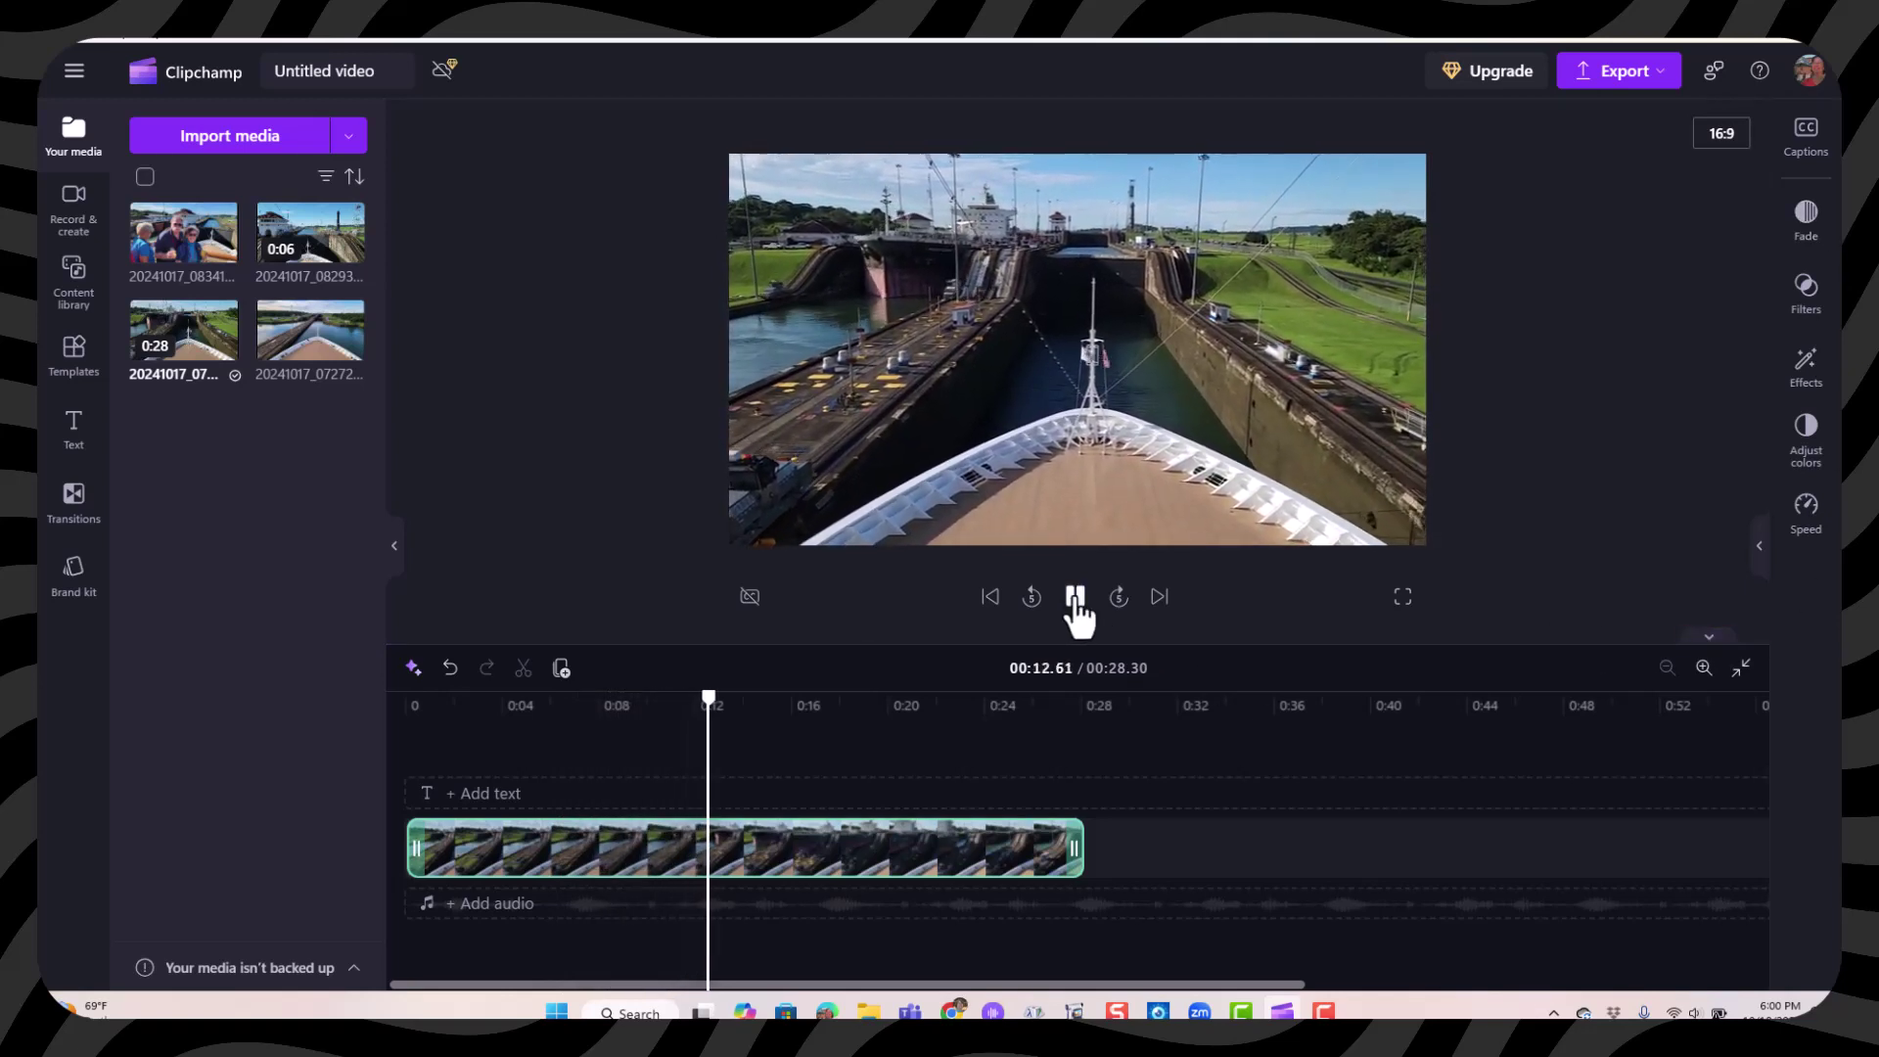
{"action": "left_click", "coordinate": [1074, 599]}
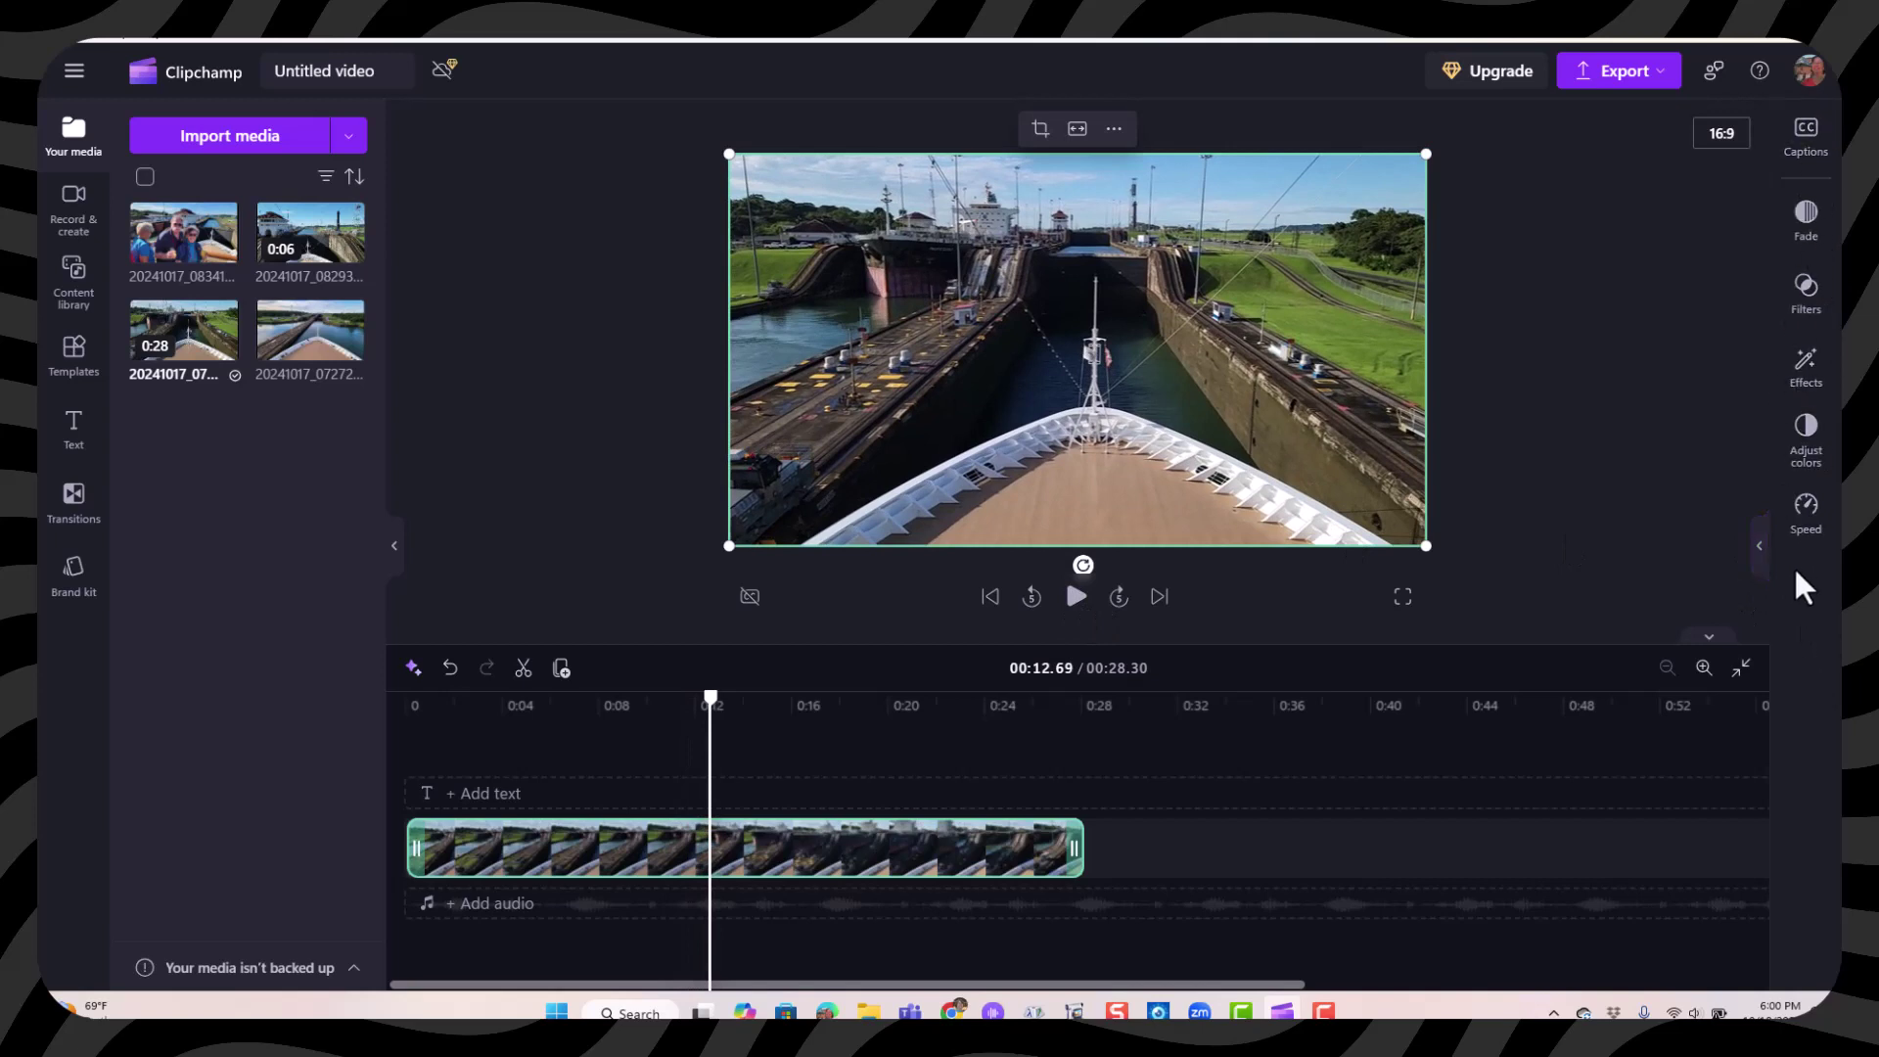
Set the canal clip's speed to 5.5x and play it from near the start to check.
{"action": "left_click", "coordinate": [1806, 513]}
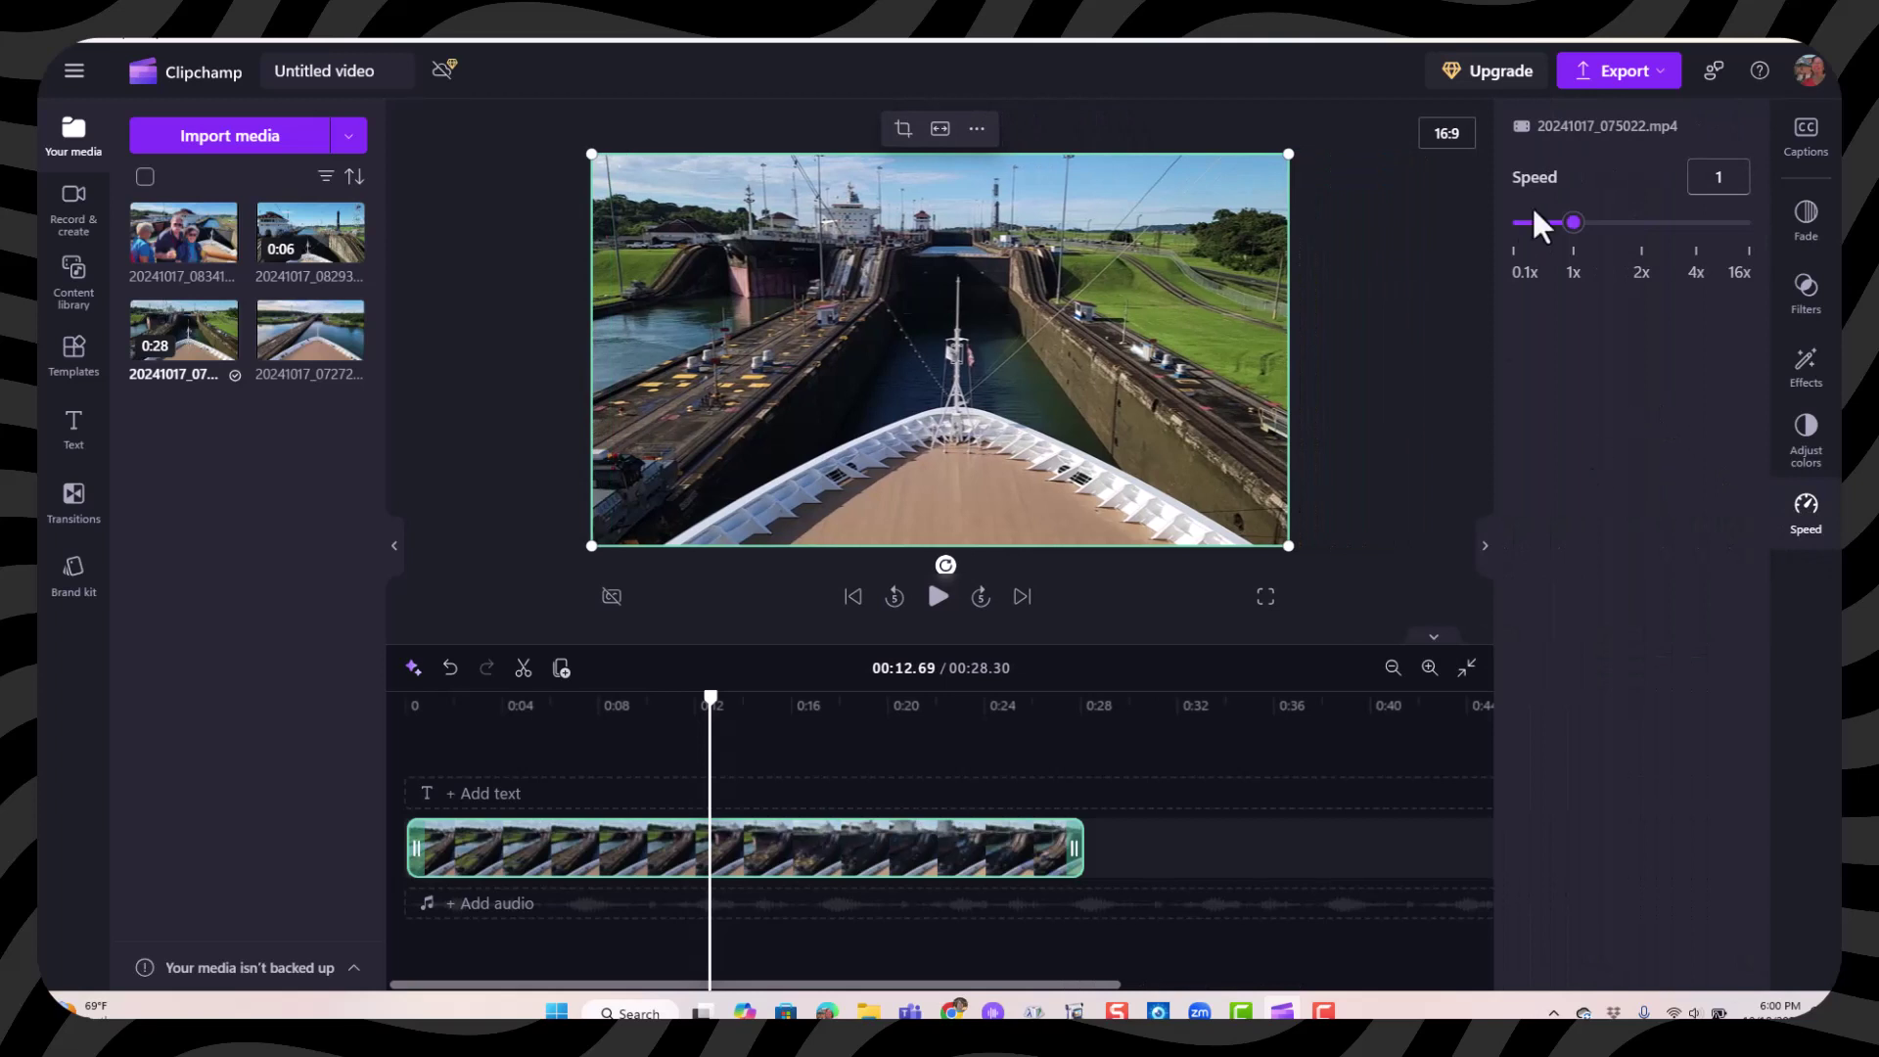
{"action": "left_click", "coordinate": [1700, 233]}
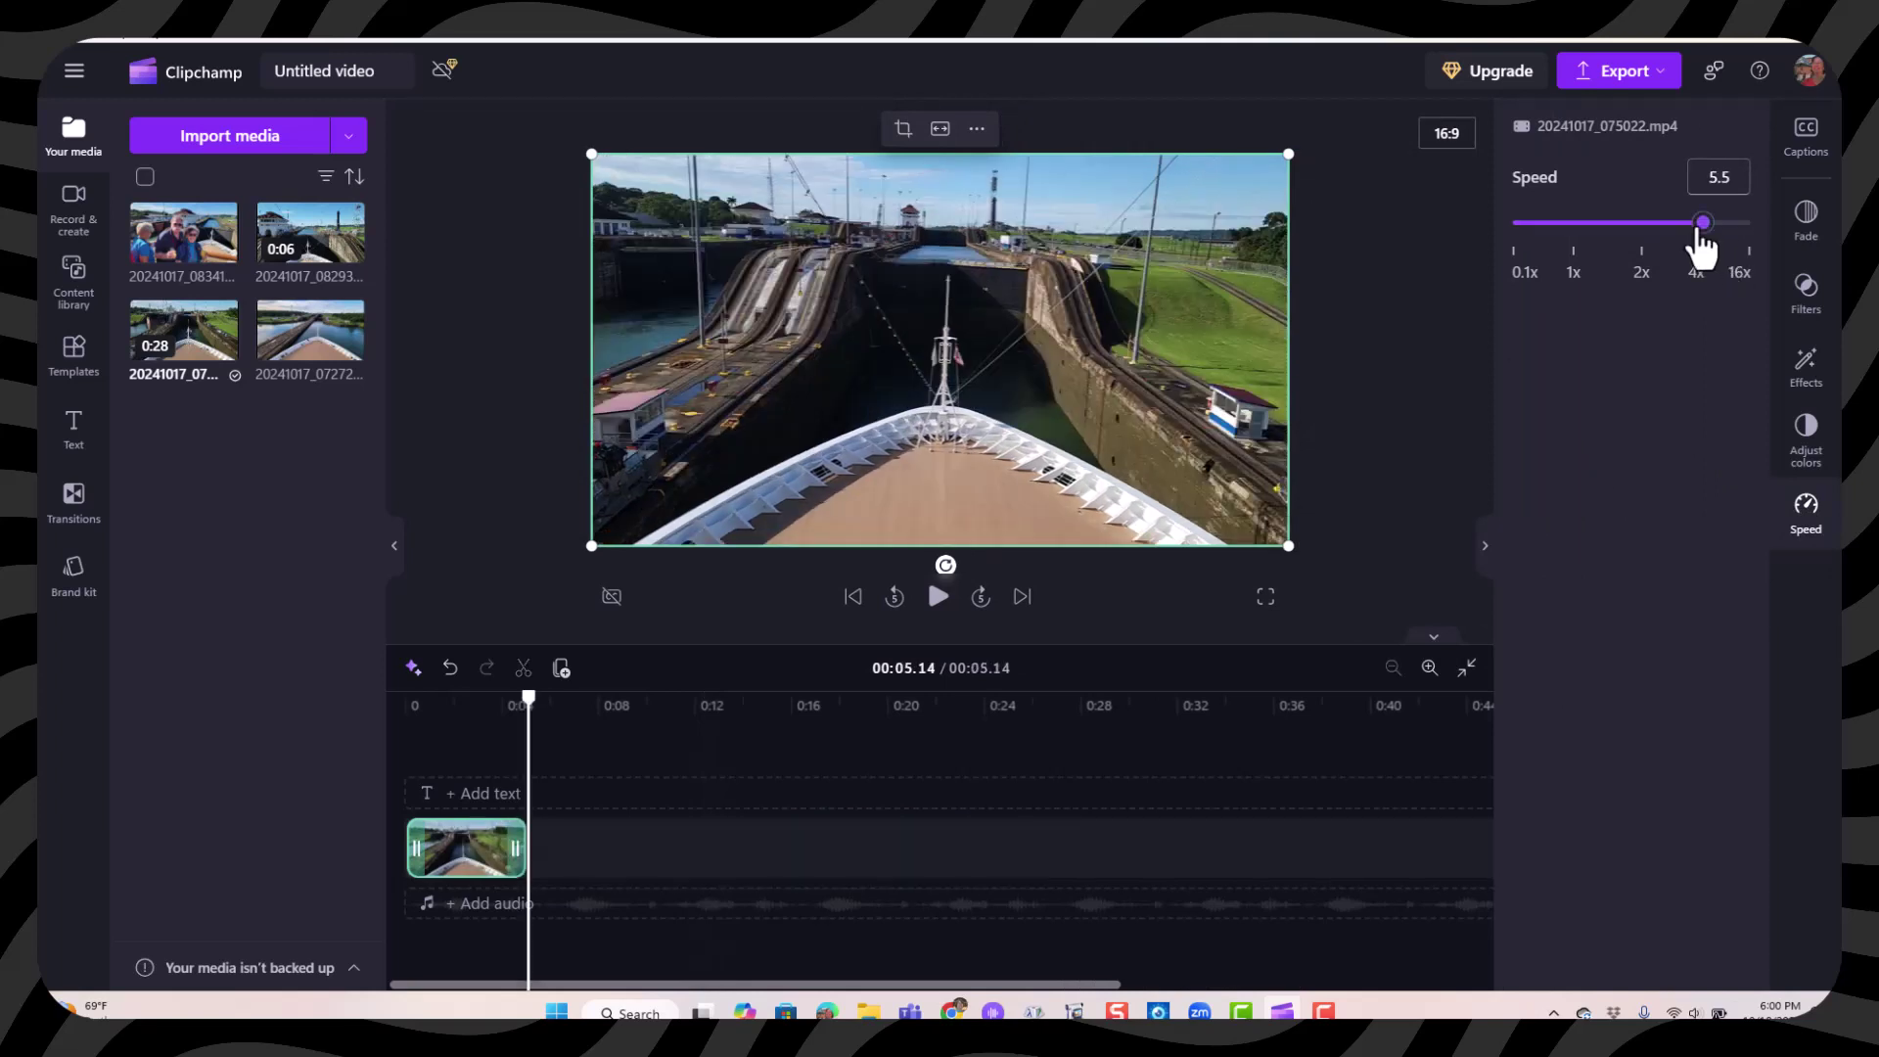
{"action": "left_click_drag", "start_coordinate": [528, 703], "coordinate": [429, 703]}
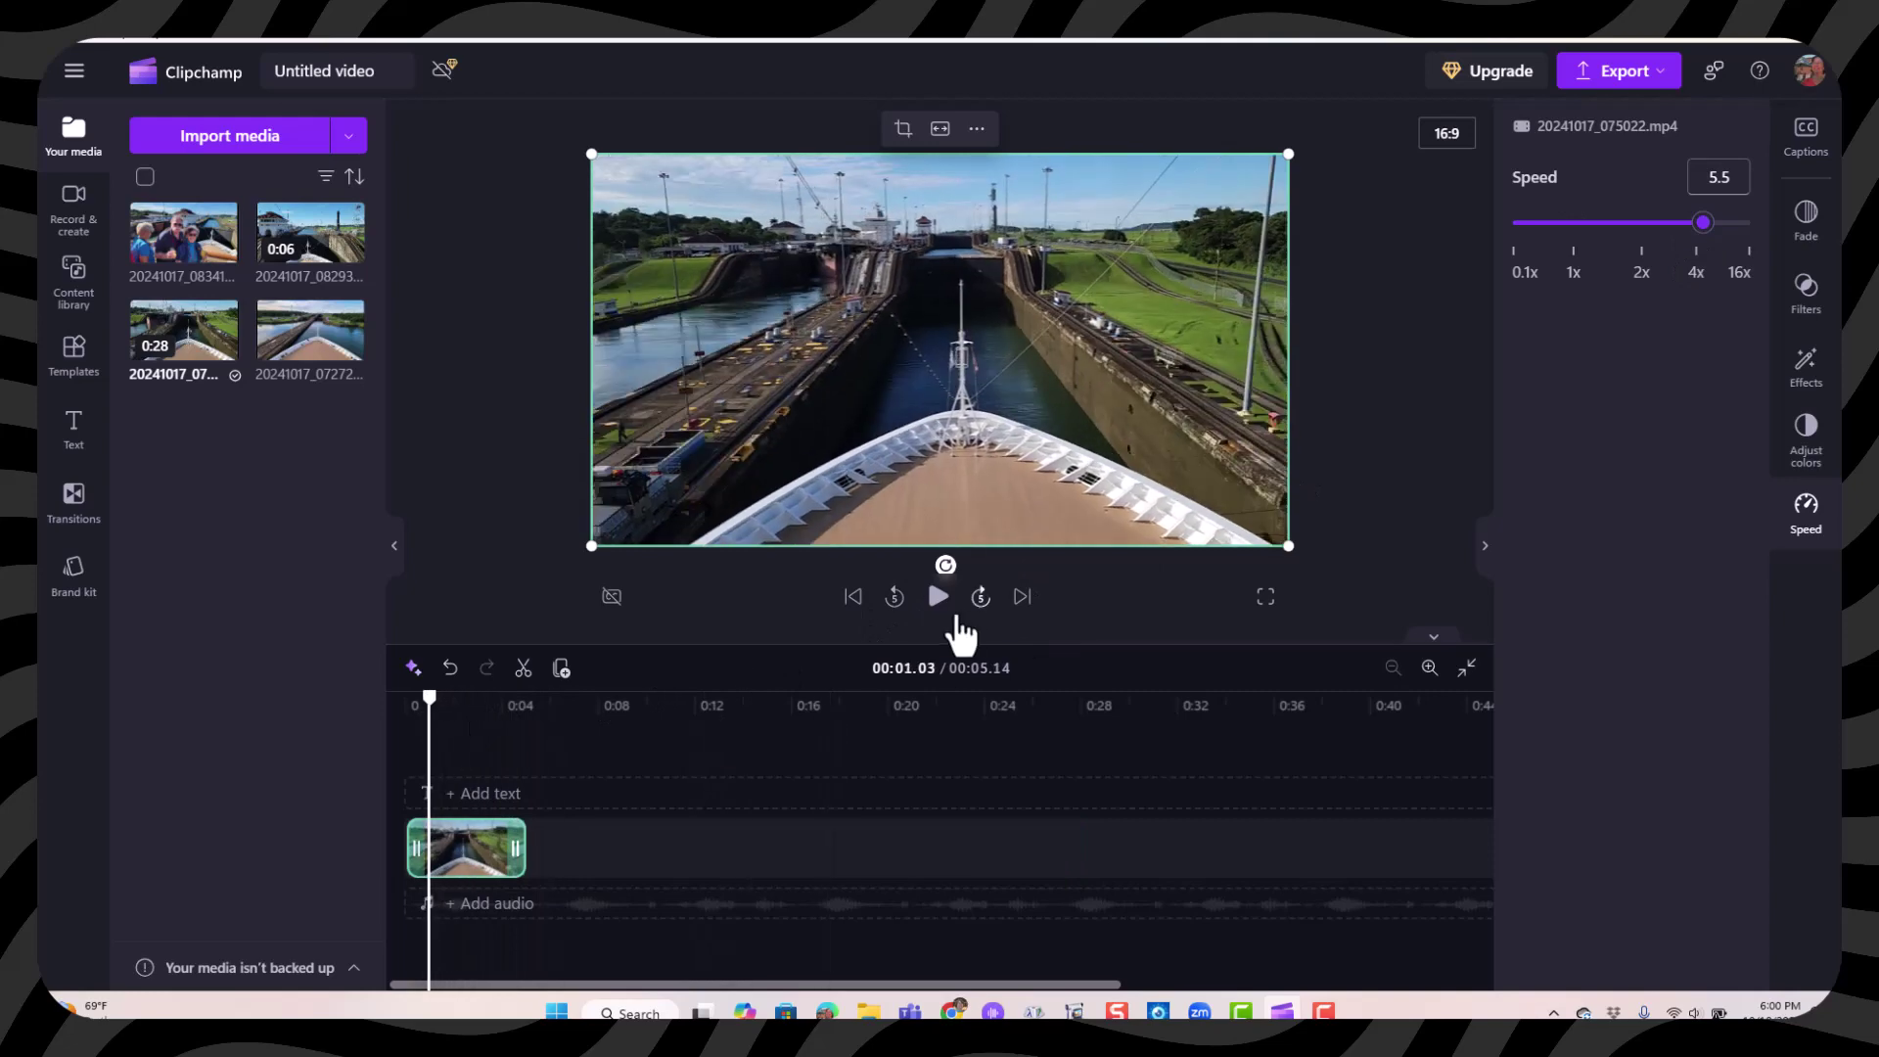
{"action": "left_click", "coordinate": [937, 598]}
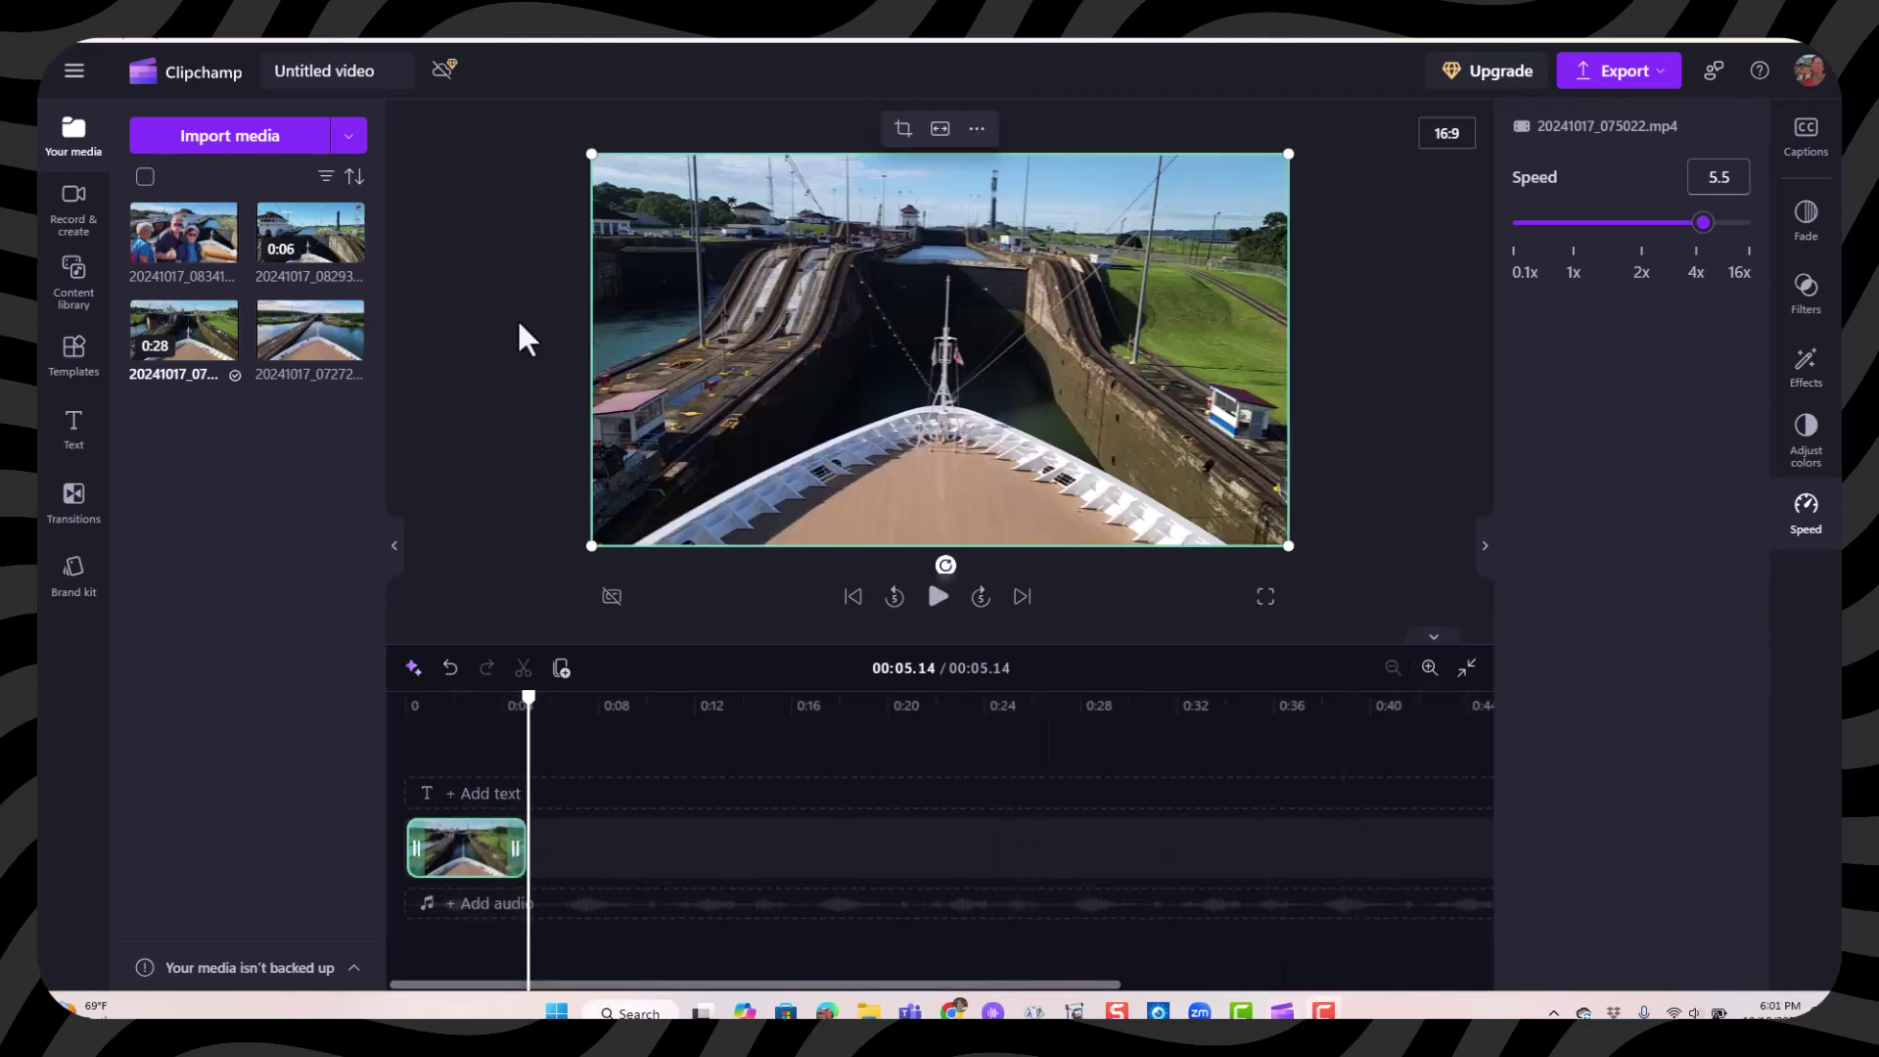
Add the group photo after the hyperlapse with a Slow zoom positioned at the top-middle.
{"action": "left_click", "coordinate": [224, 253]}
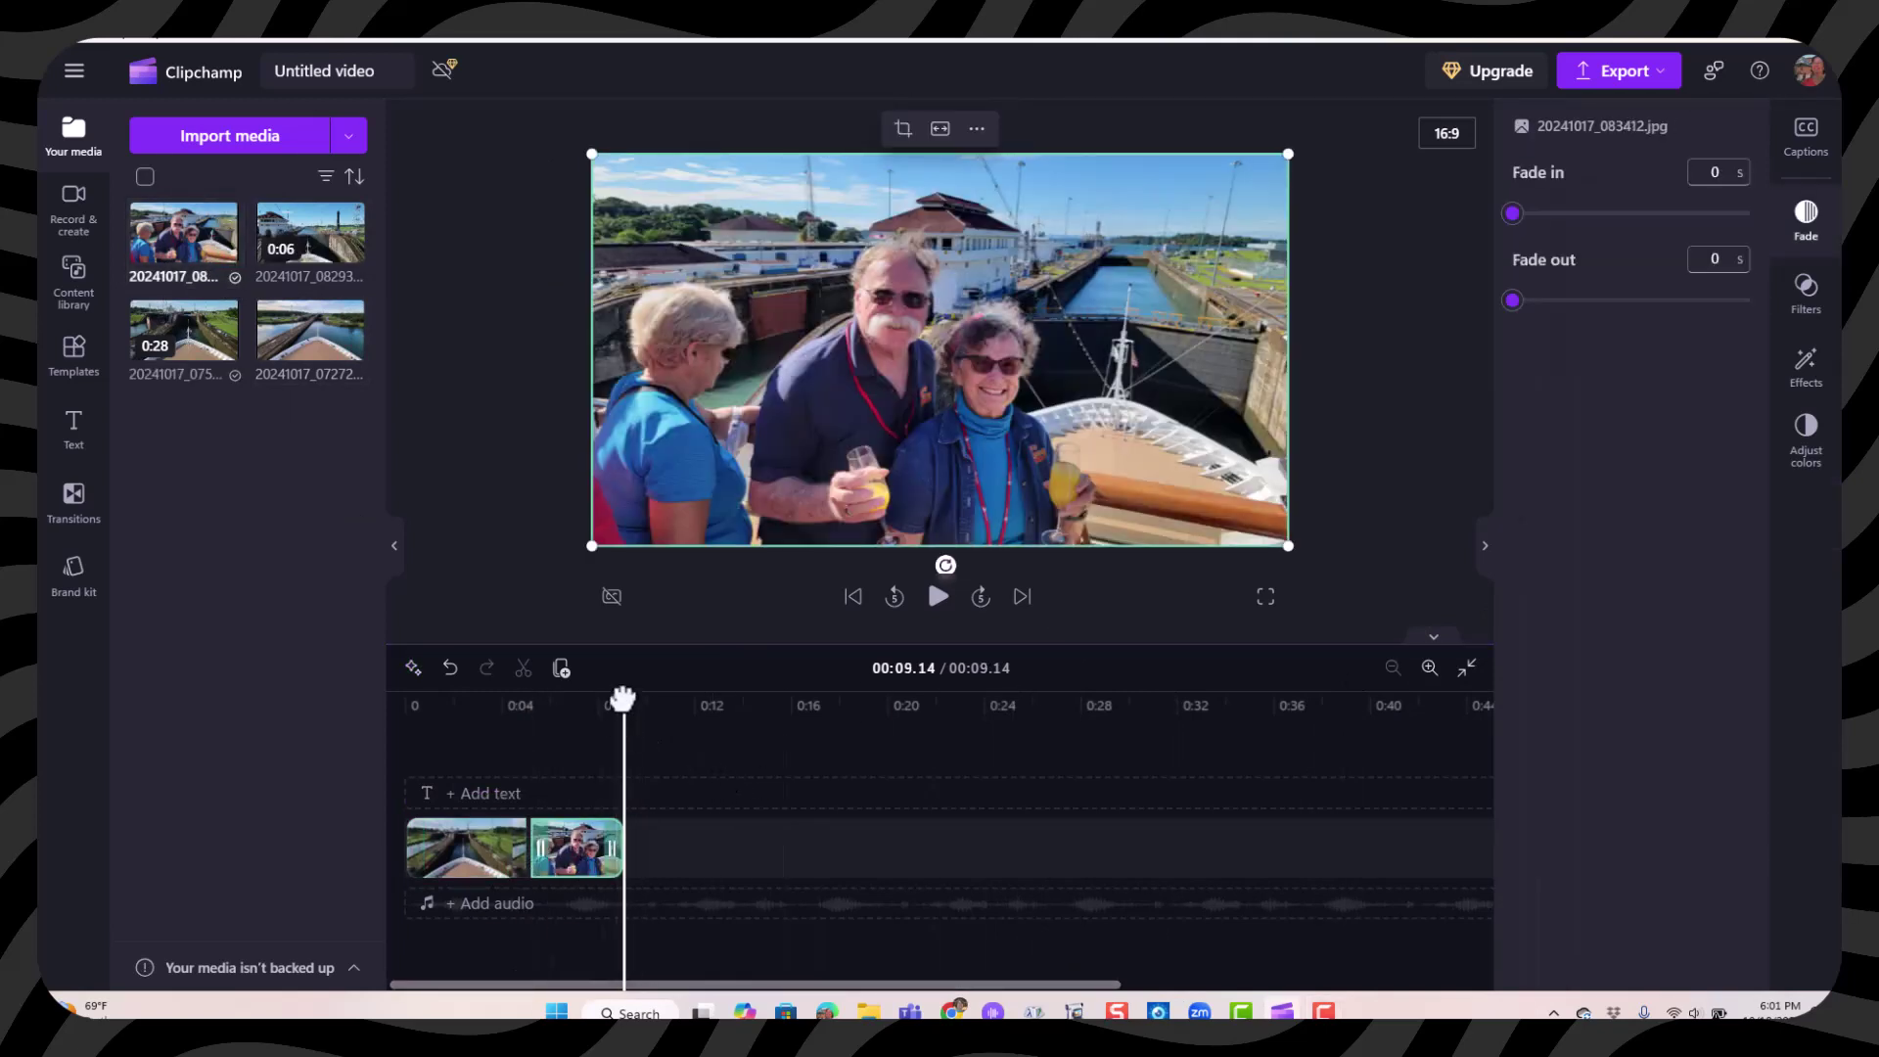
{"action": "left_click_drag", "start_coordinate": [624, 724], "coordinate": [560, 709]}
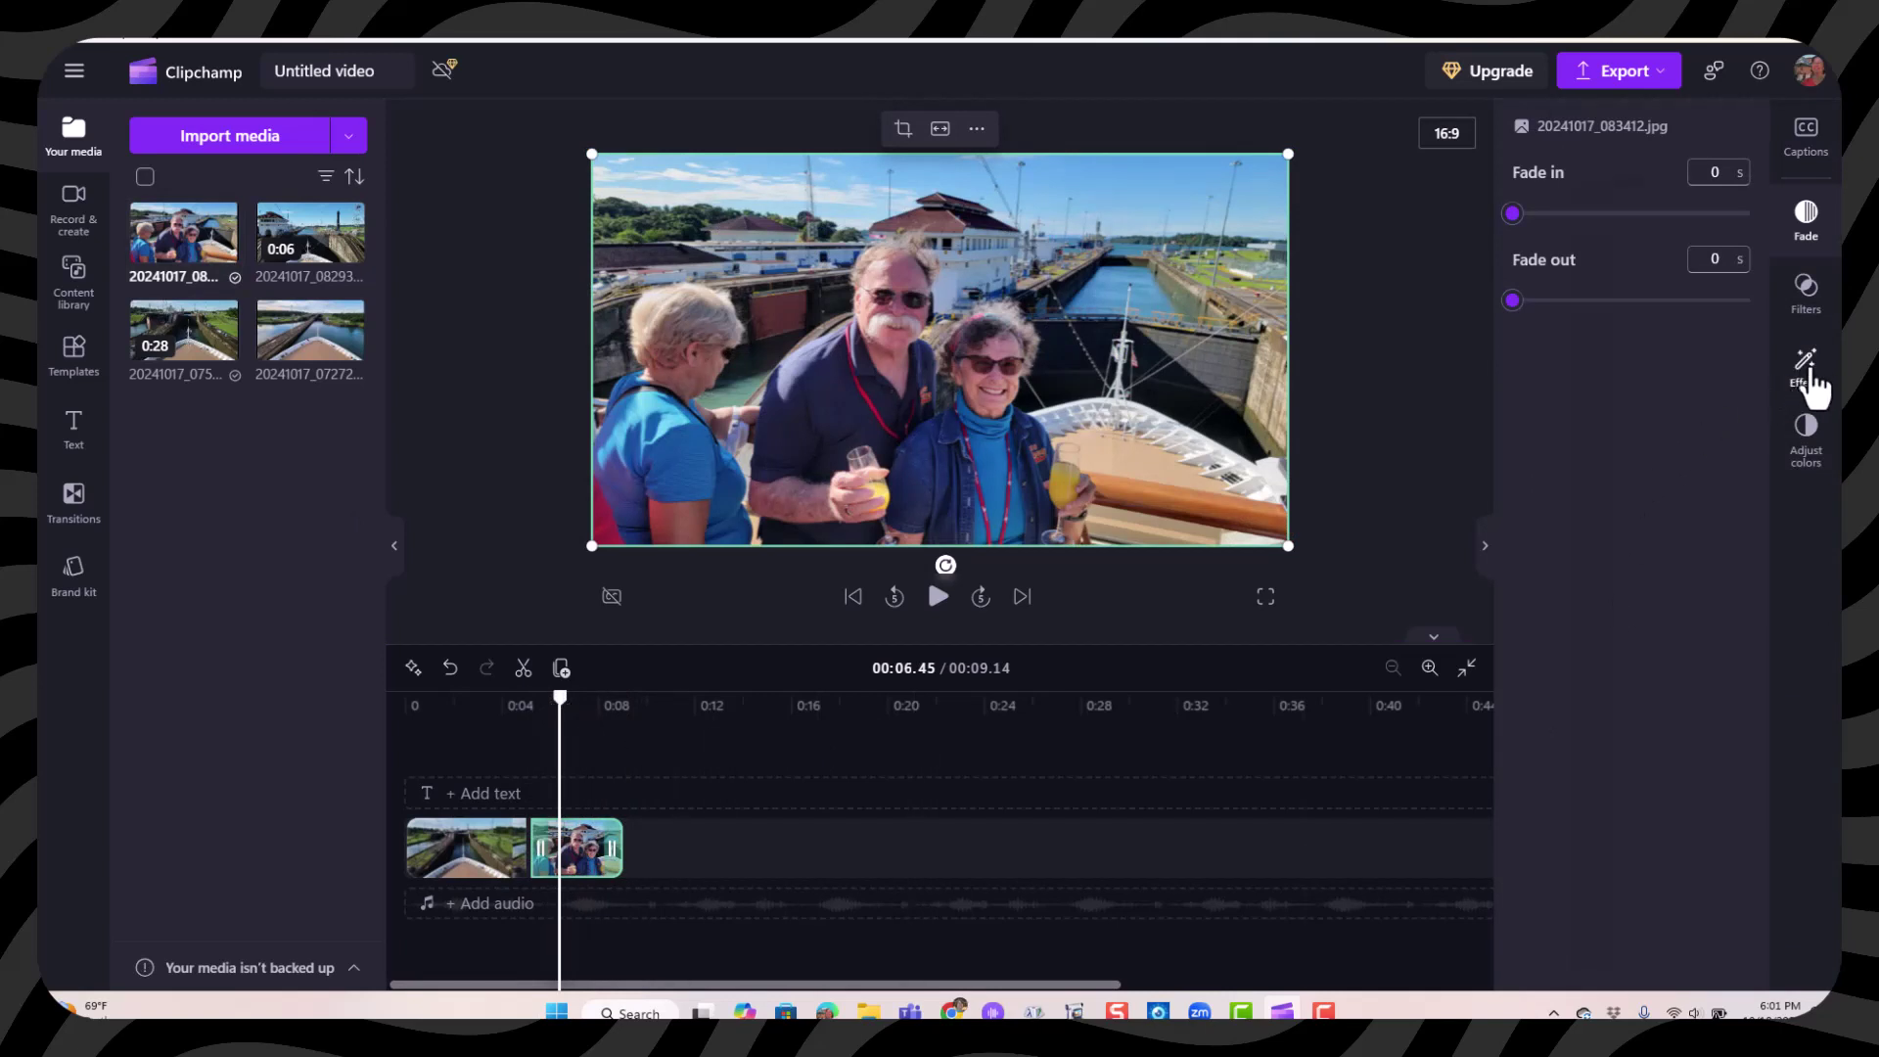
{"action": "left_click", "coordinate": [1808, 371]}
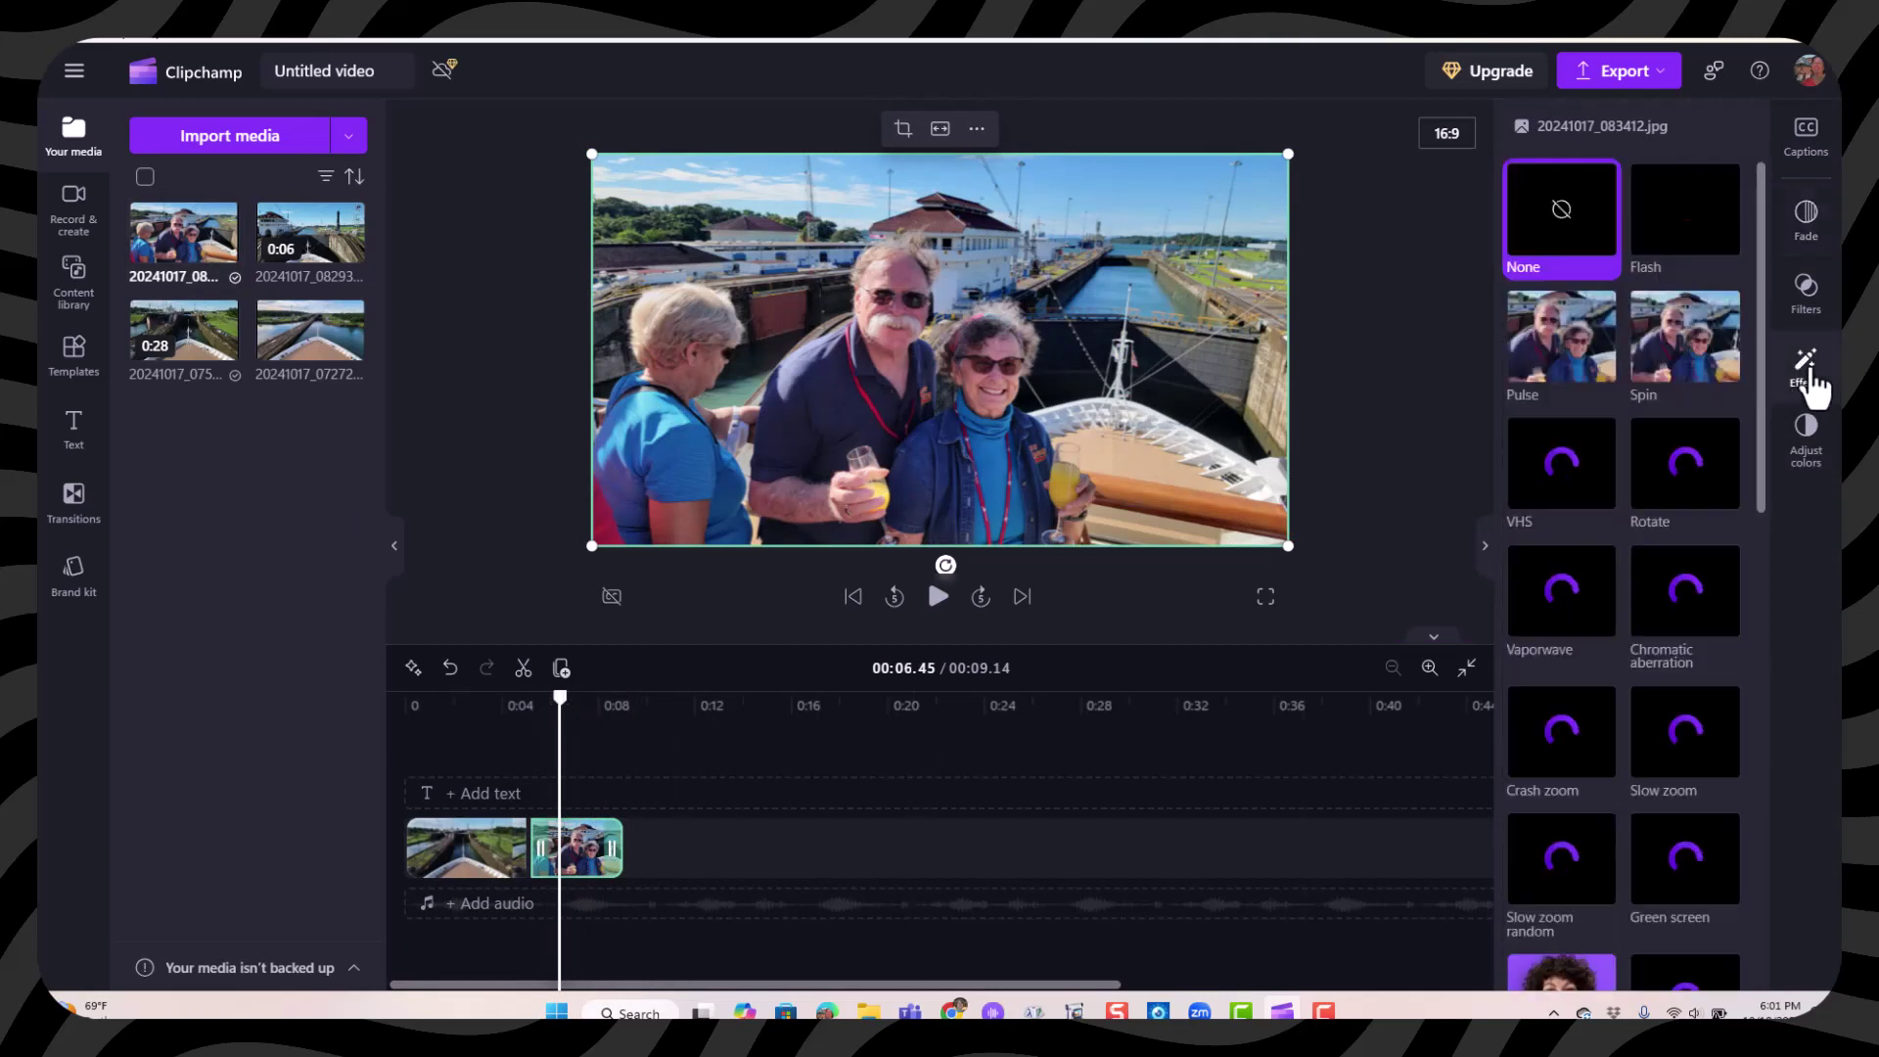
{"action": "scroll", "coordinate": [1625, 460], "scroll_direction": "down", "scroll_amount": 1}
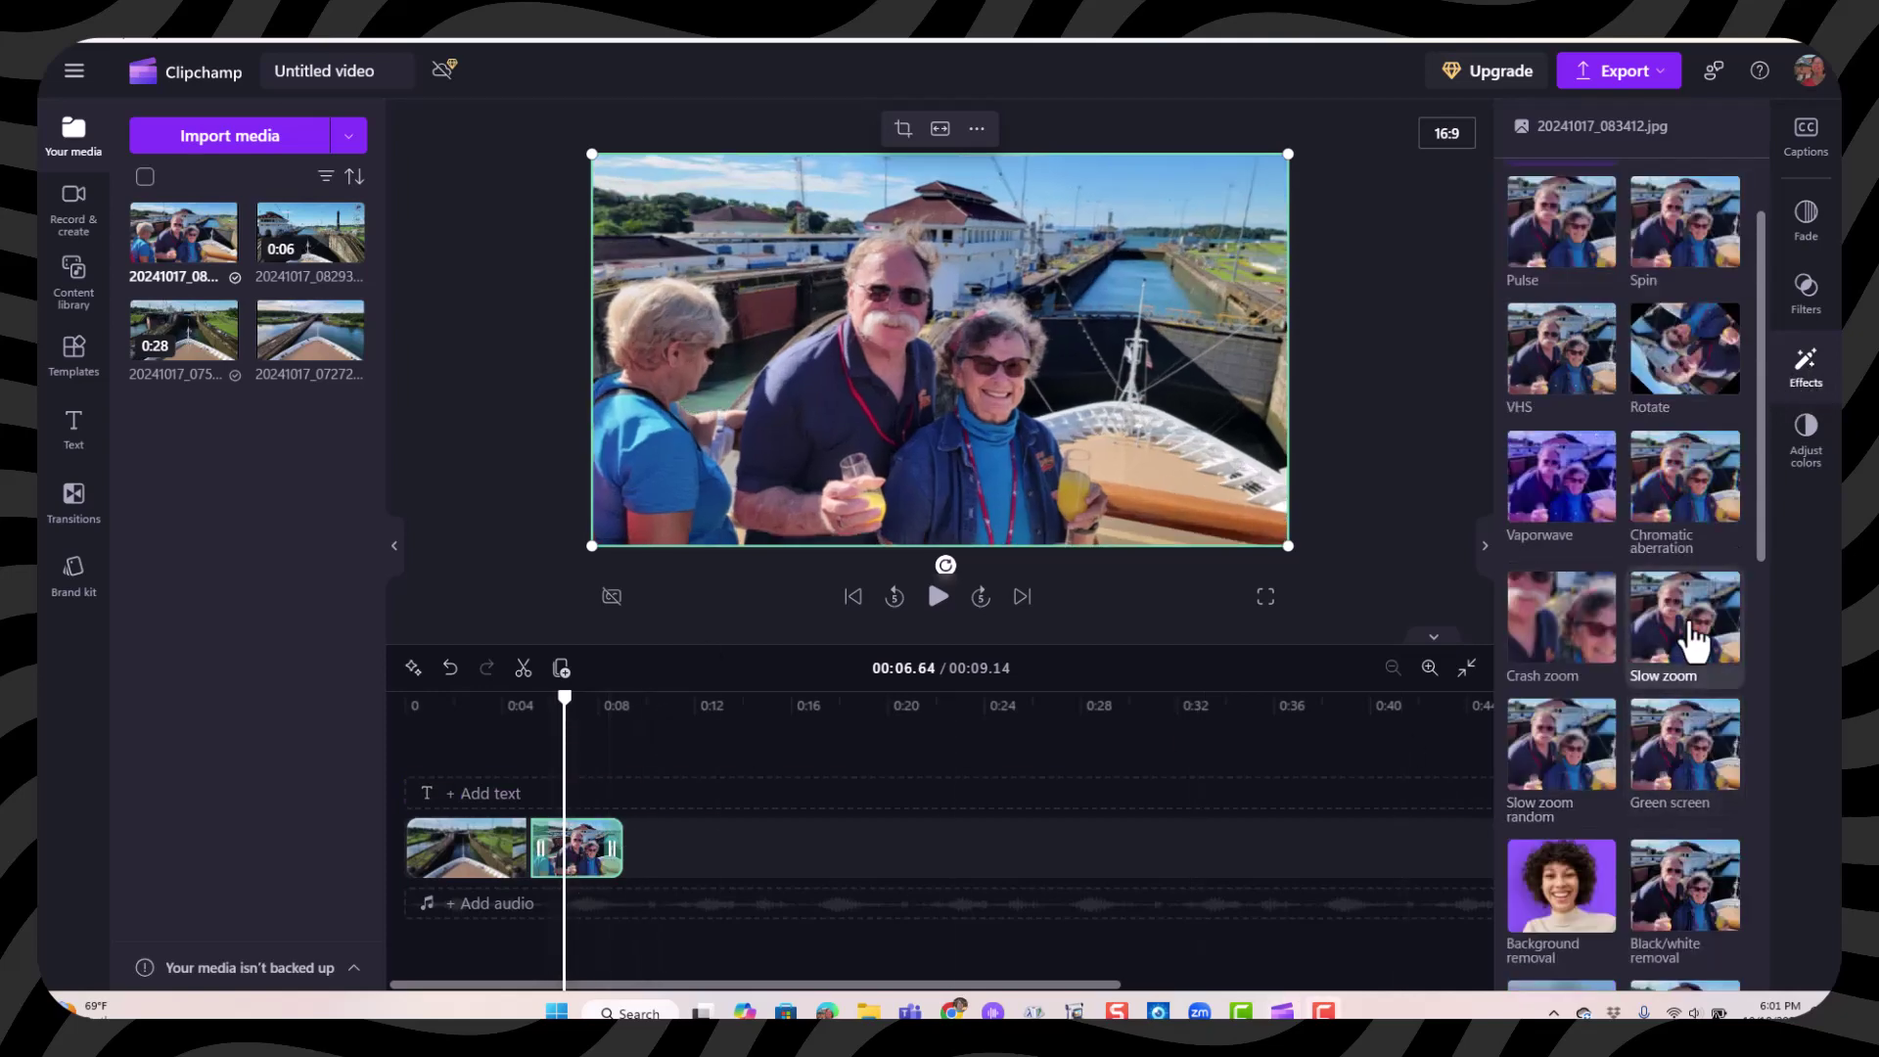
{"action": "left_click", "coordinate": [1692, 641]}
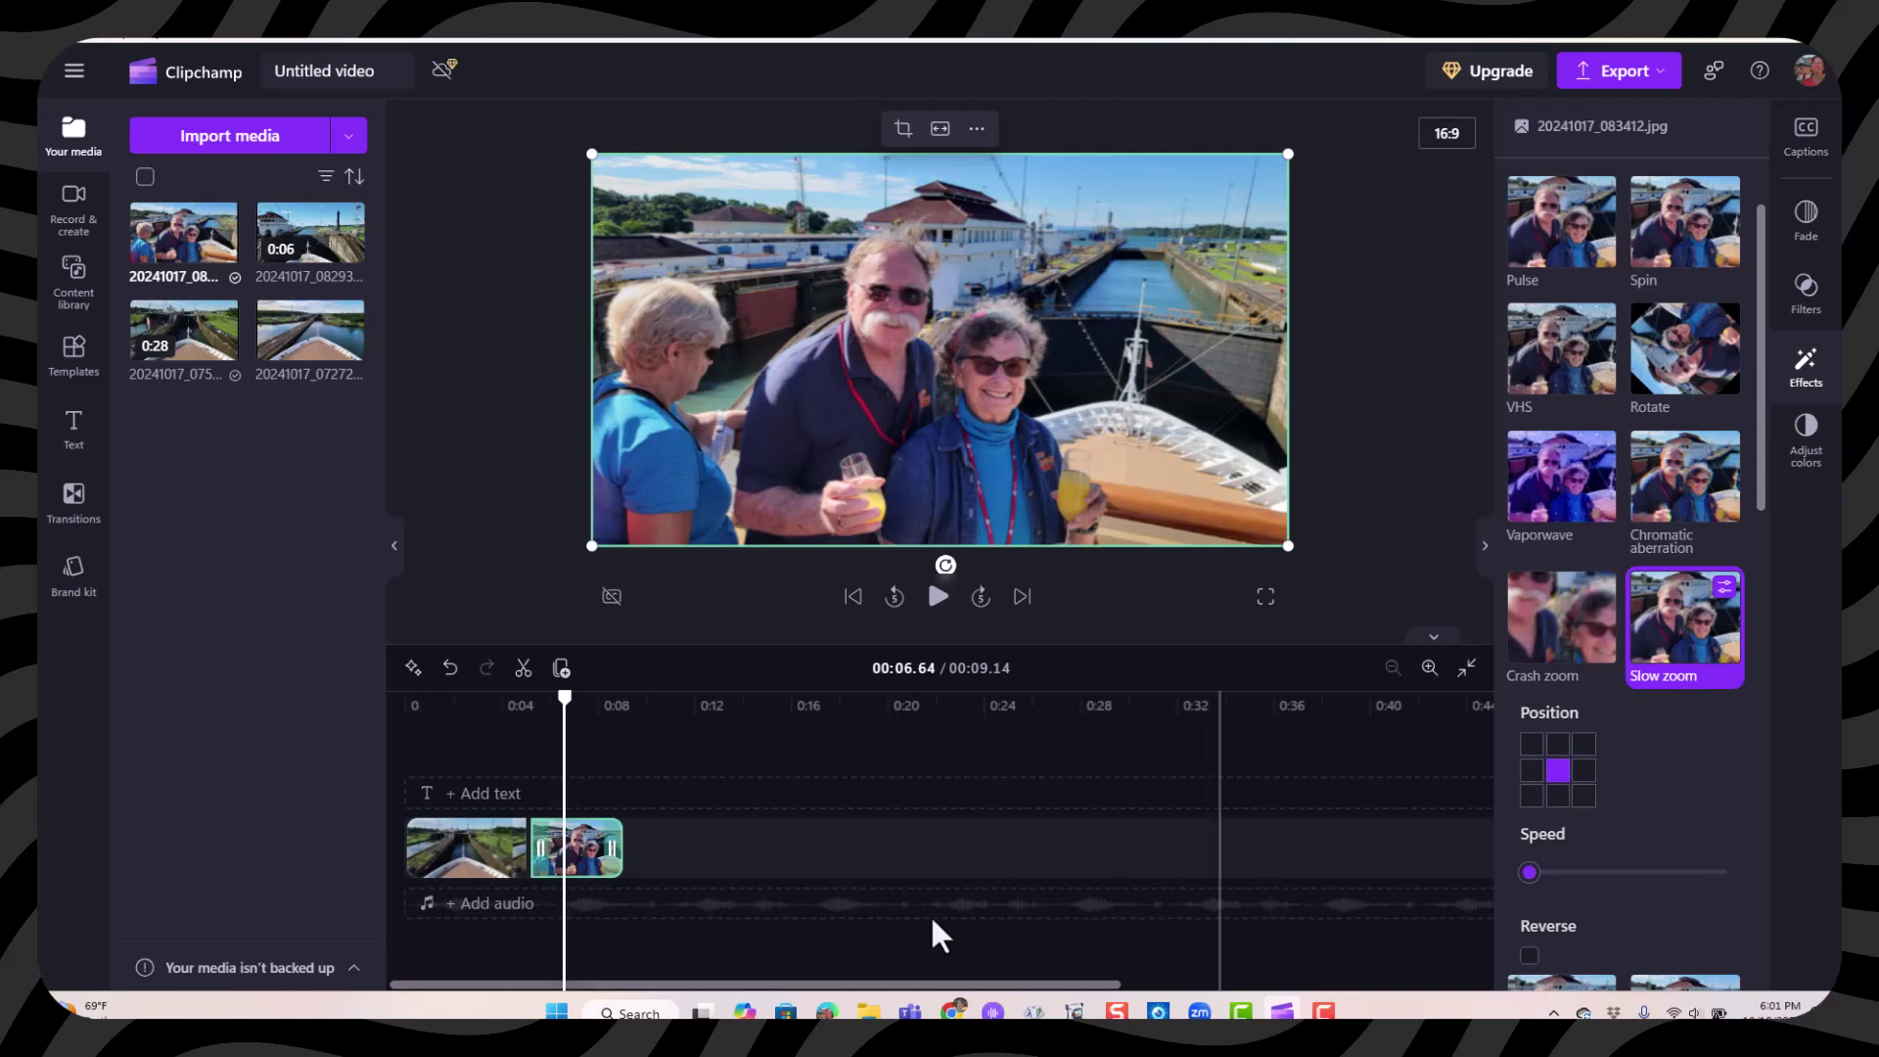
{"action": "left_click", "coordinate": [939, 599]}
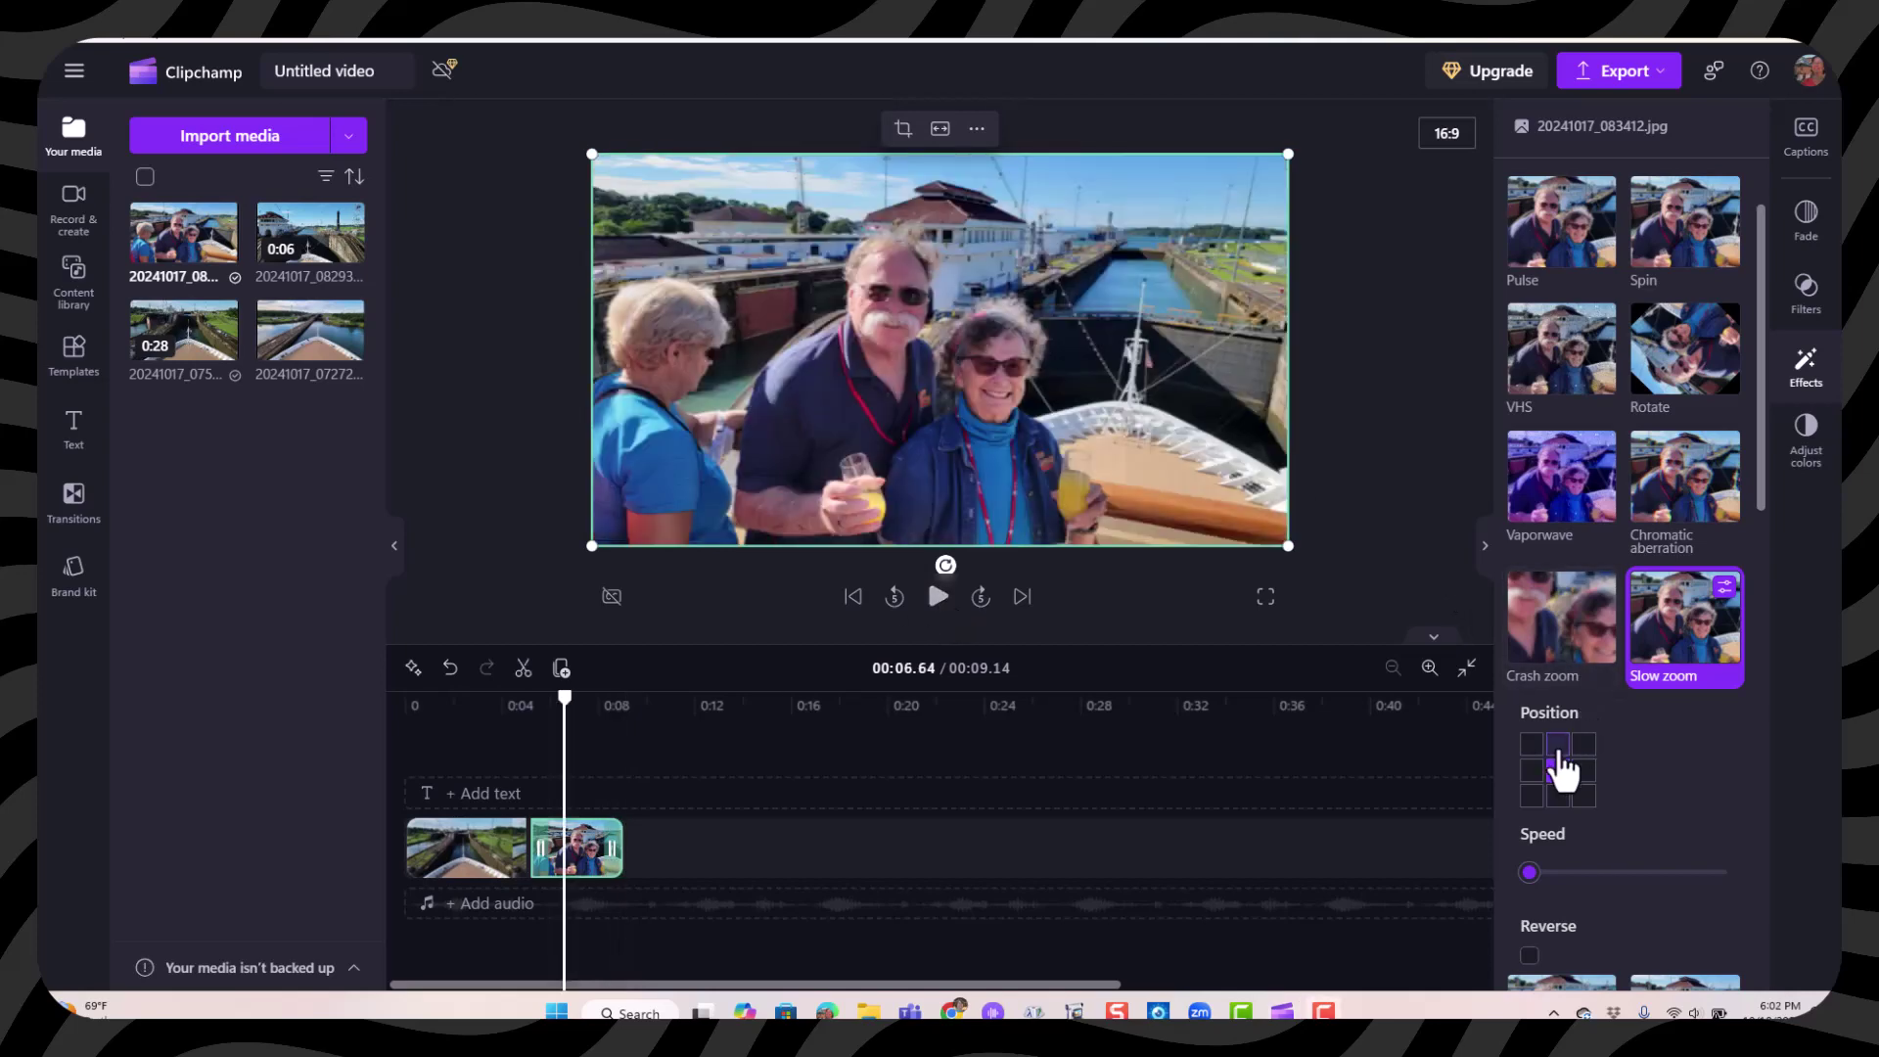
{"action": "left_click", "coordinate": [1559, 749]}
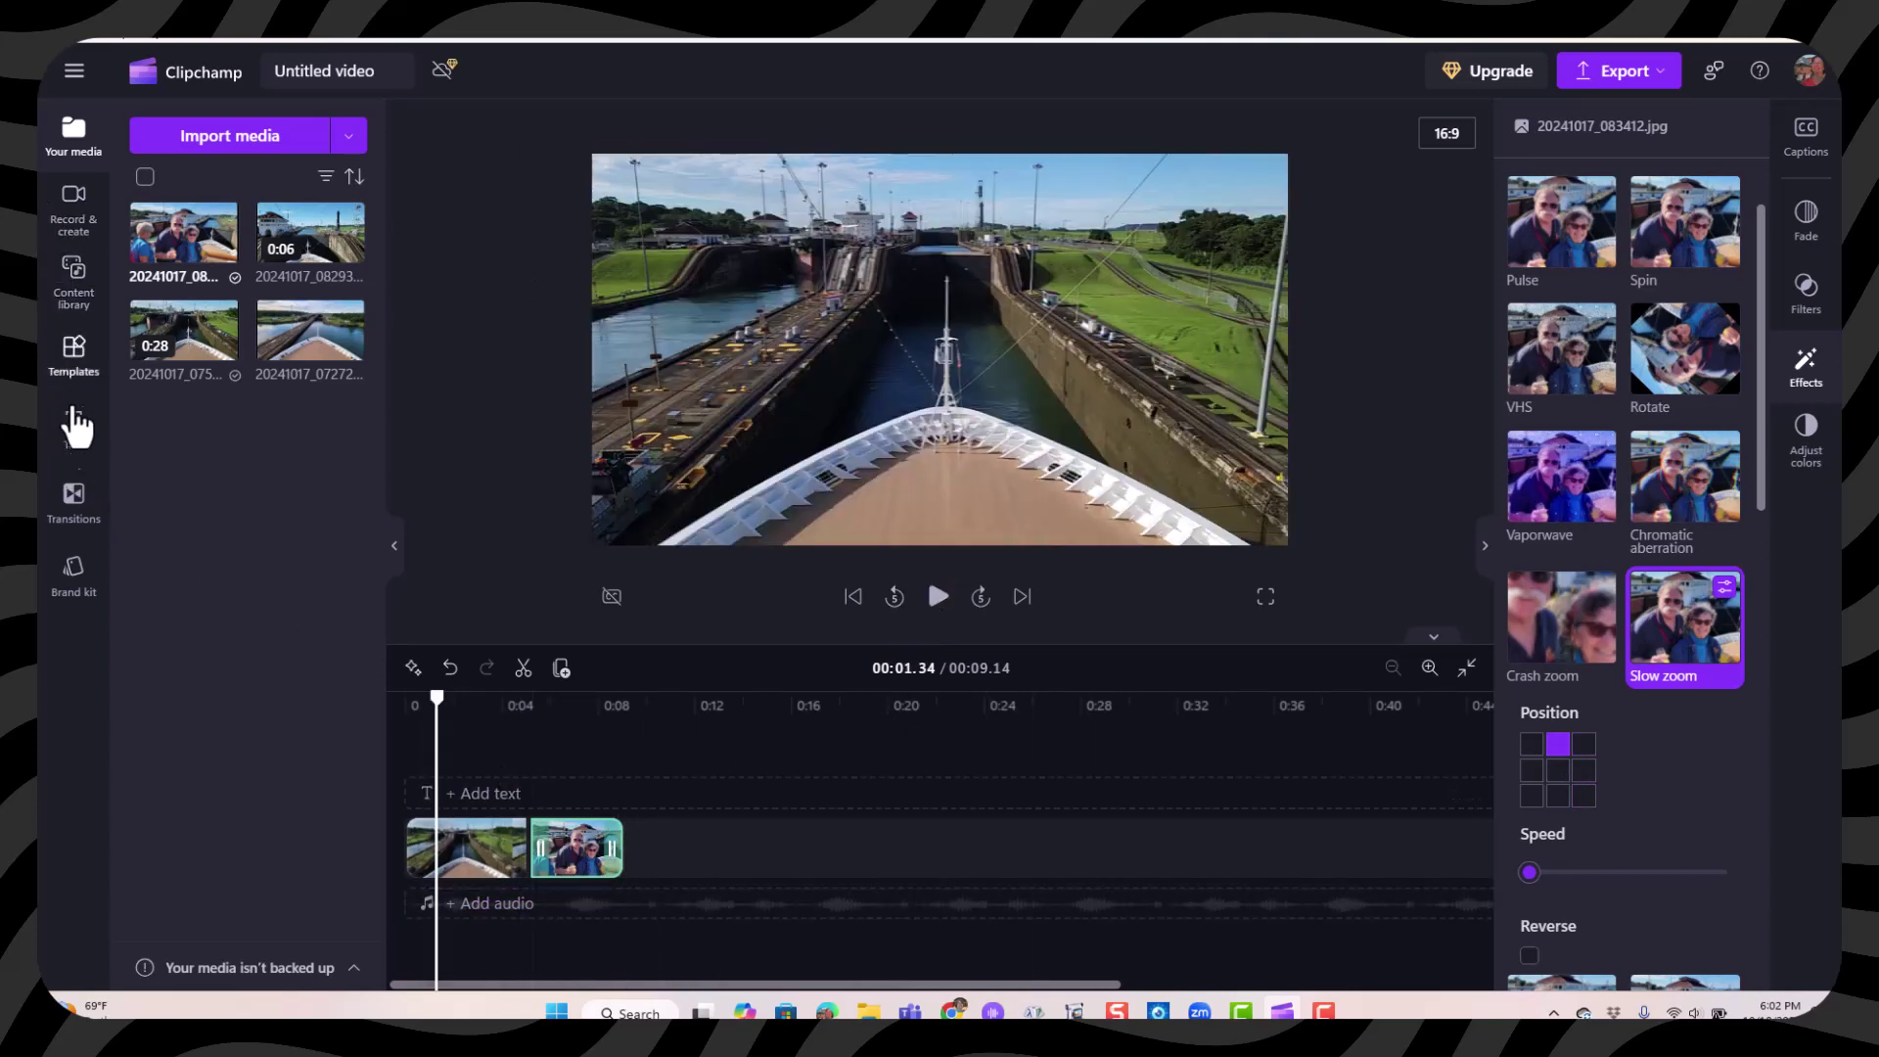
Place a 1-second Cross fade between the hyperlapse and the photo, and preview it.
{"action": "left_click", "coordinate": [61, 518]}
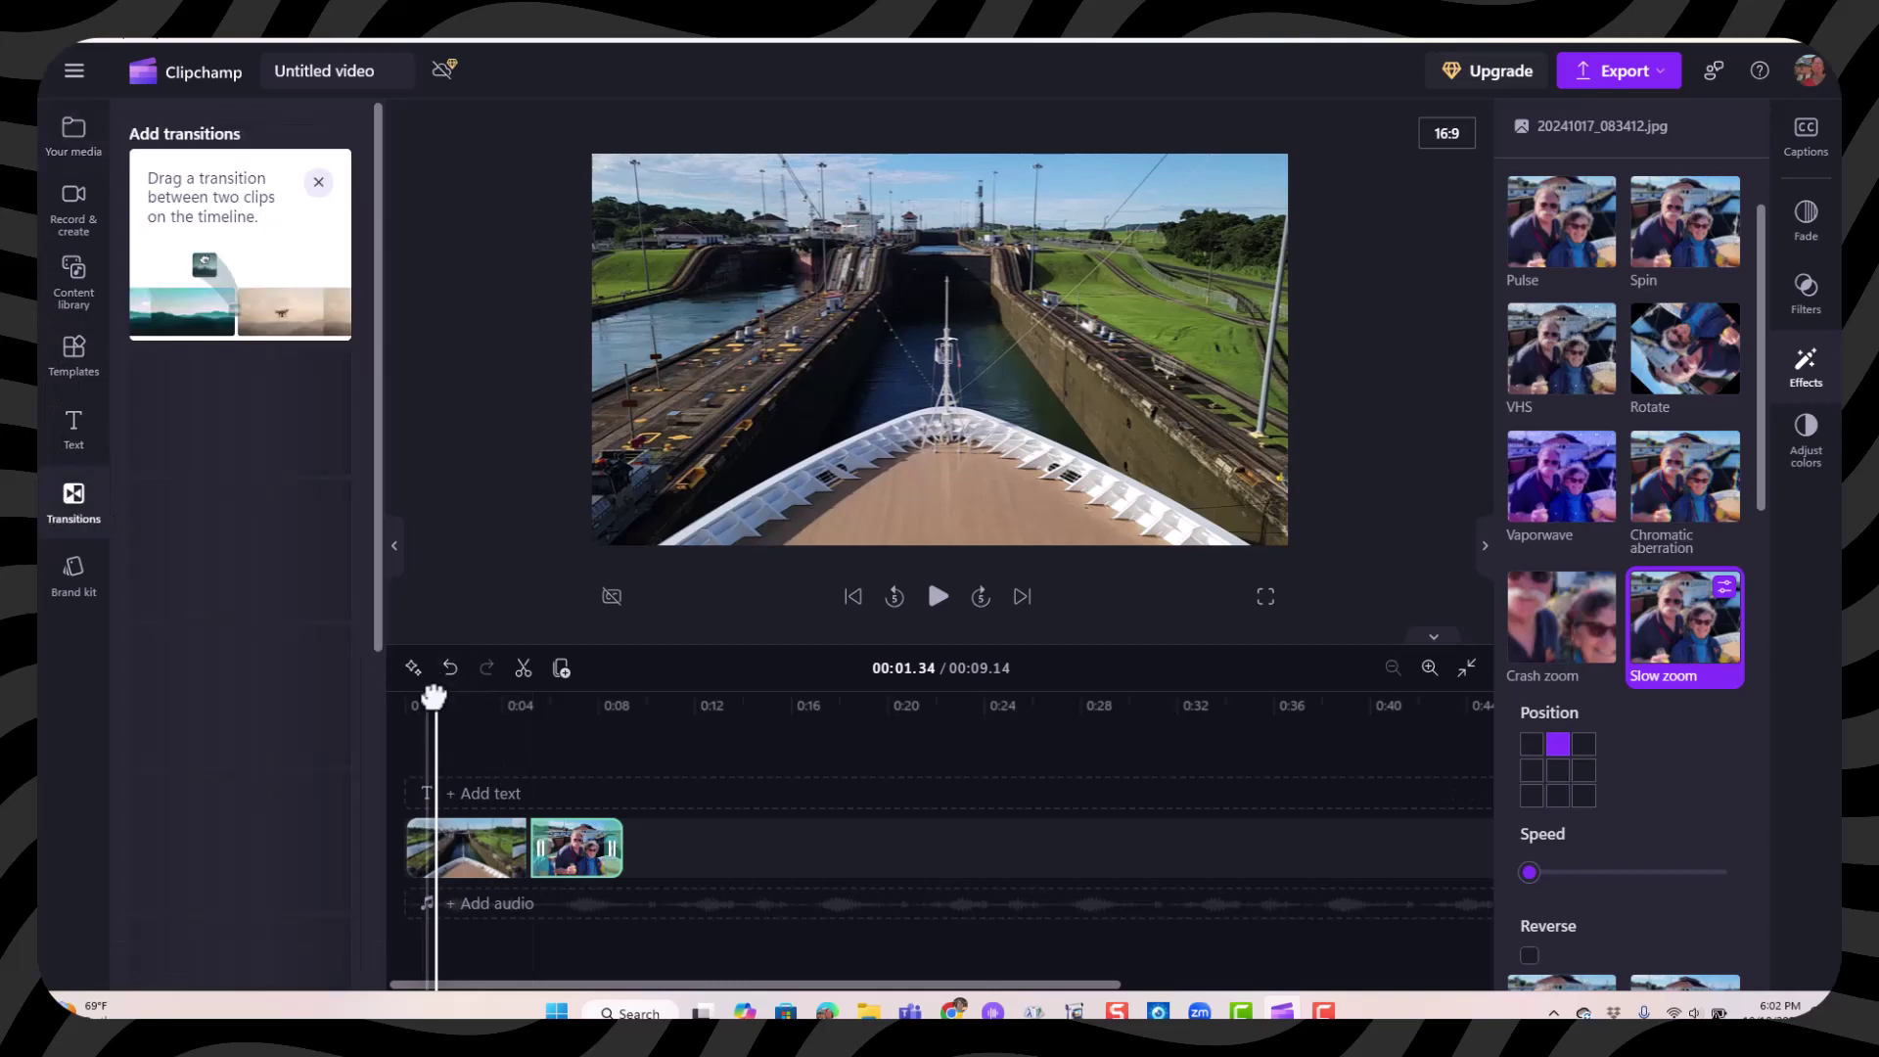
{"action": "left_click_drag", "start_coordinate": [433, 697], "coordinate": [513, 699]}
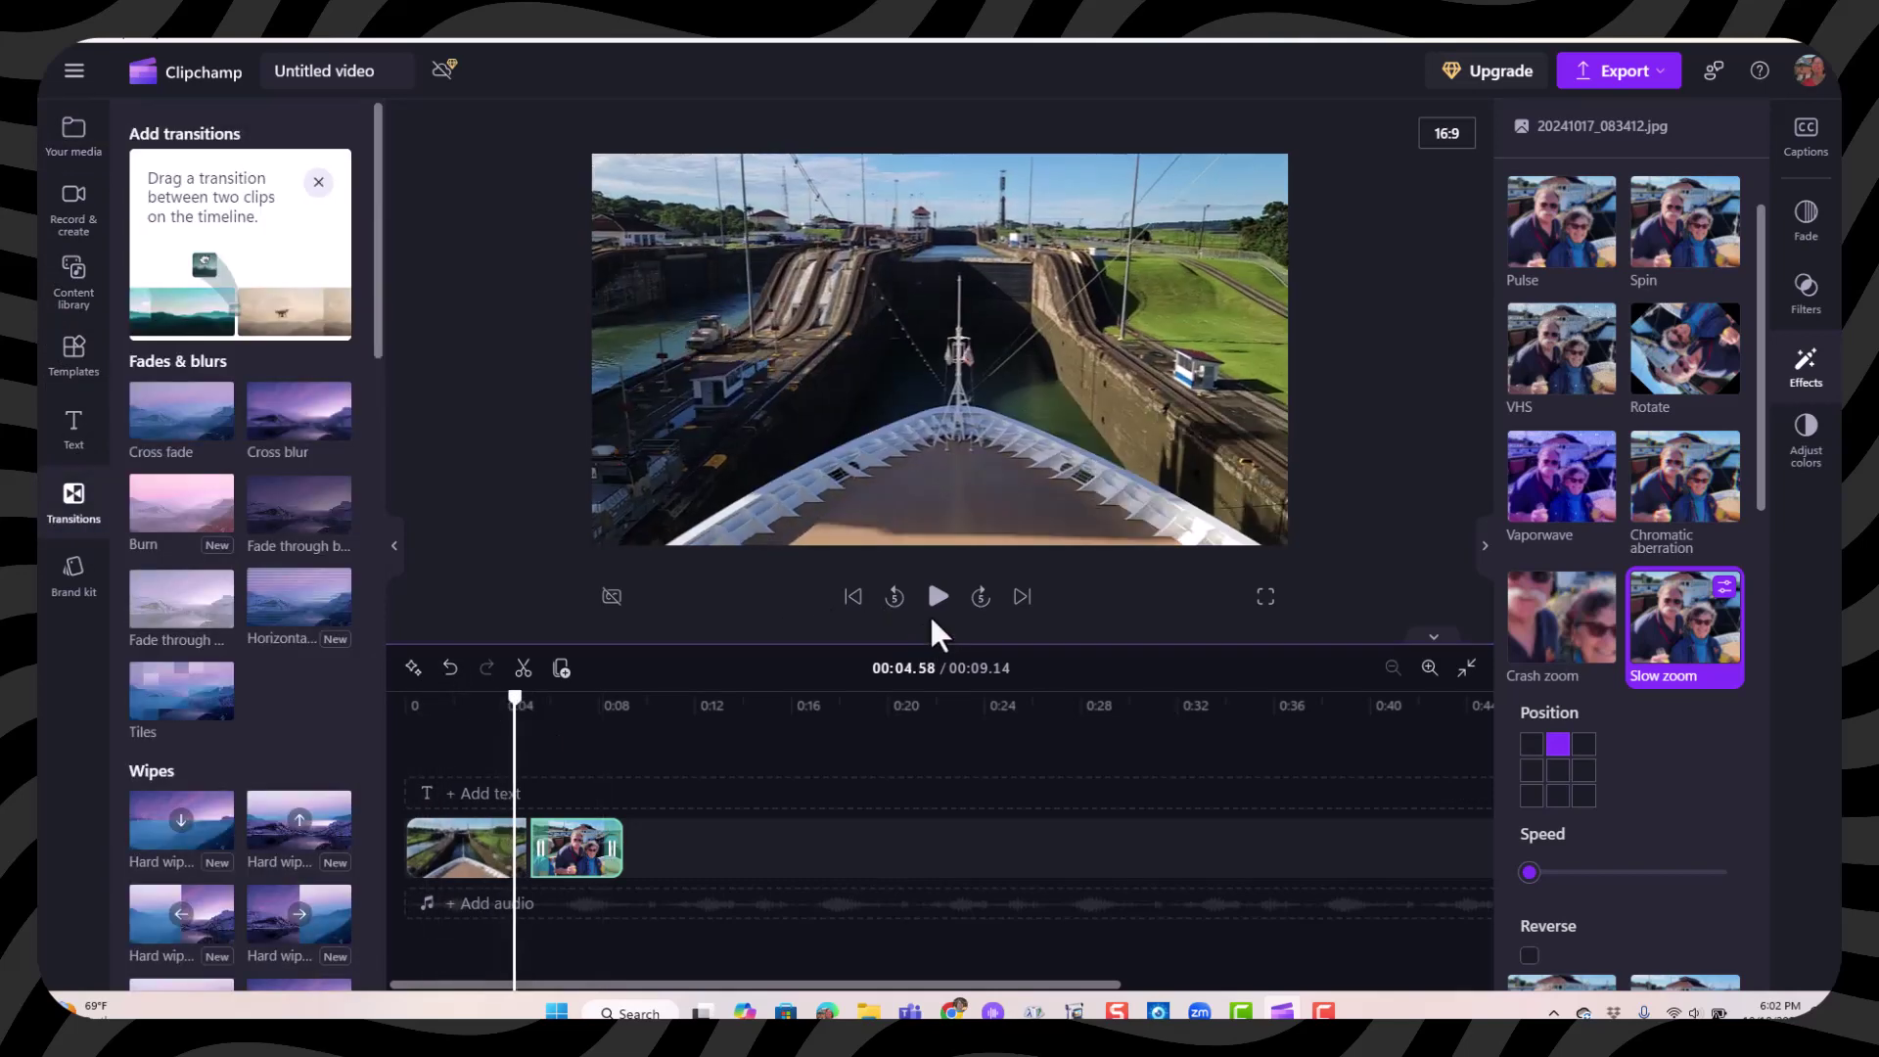
{"action": "left_click", "coordinate": [937, 601]}
{"action": "left_click", "coordinate": [938, 599]}
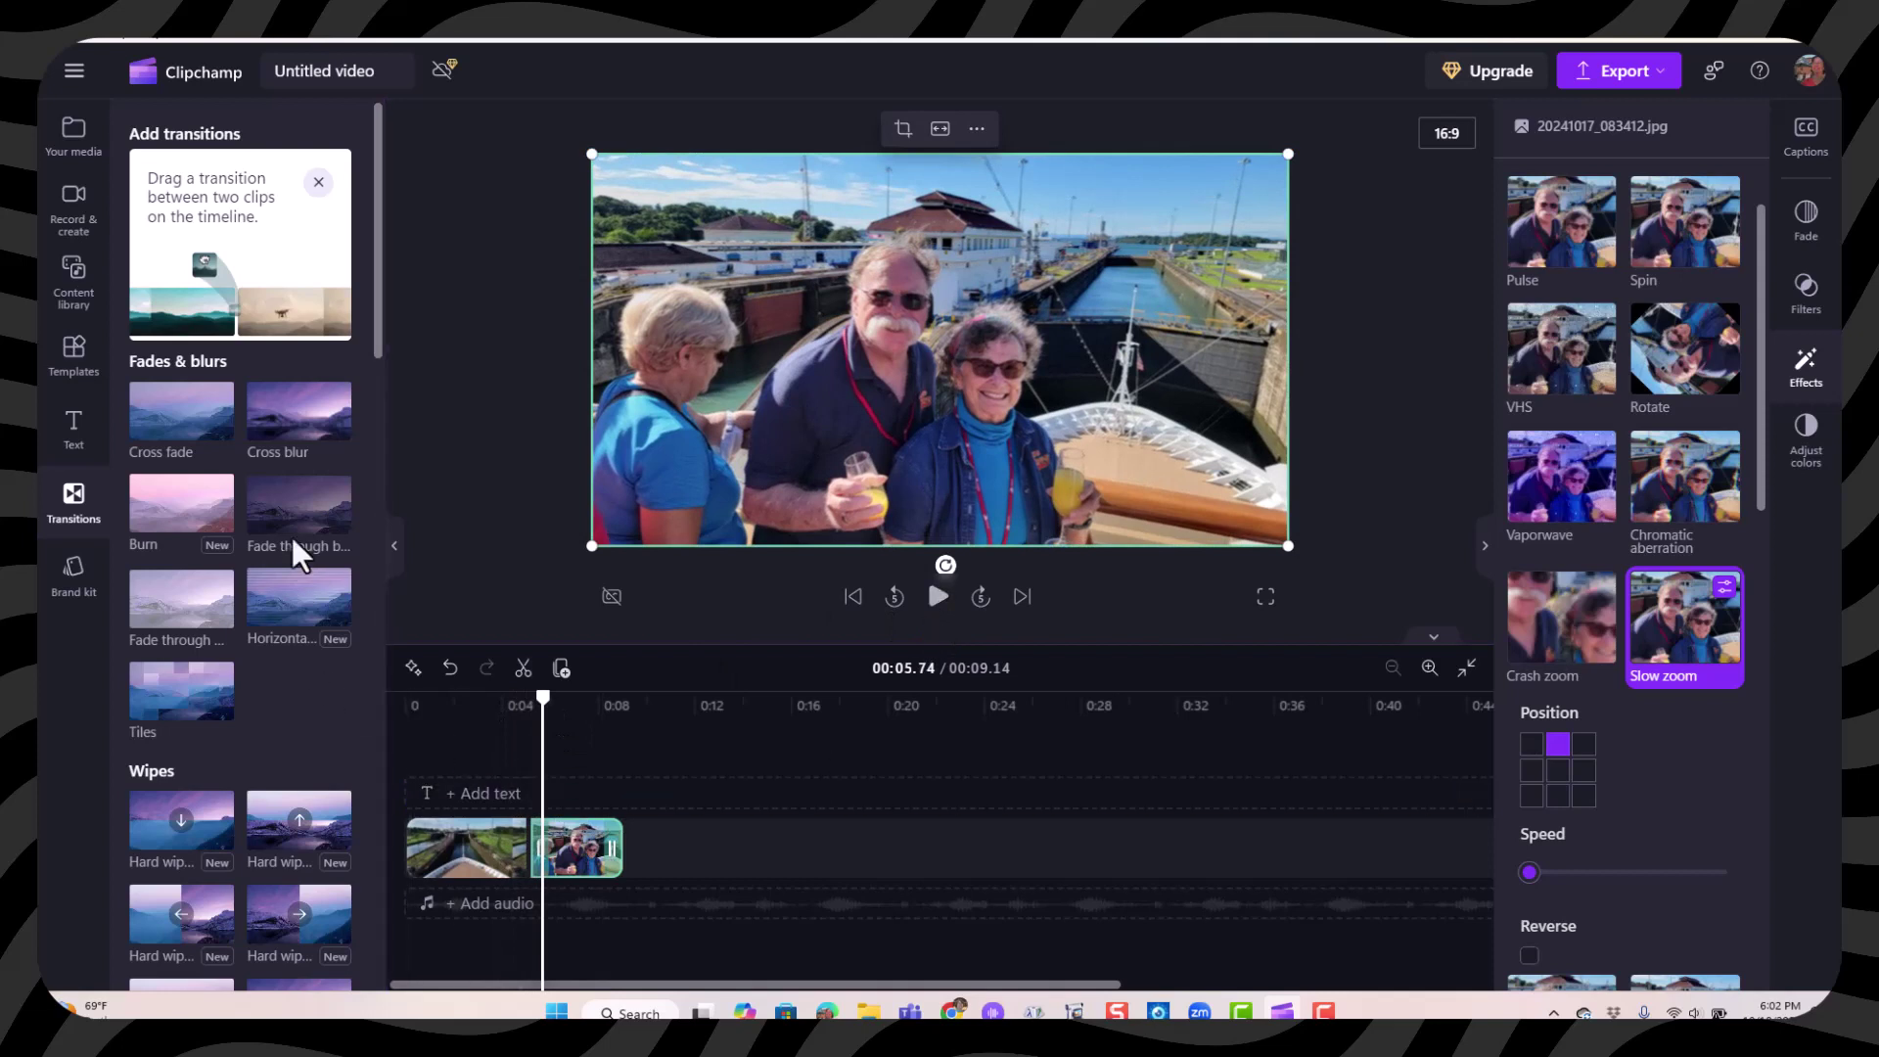
{"action": "mouse_move", "coordinate": [285, 419]}
{"action": "left_mouse_down"}
{"action": "mouse_move", "coordinate": [167, 416]}
{"action": "mouse_move", "coordinate": [416, 626]}
{"action": "mouse_move", "coordinate": [294, 509]}
{"action": "mouse_move", "coordinate": [147, 416]}
{"action": "left_mouse_up"}
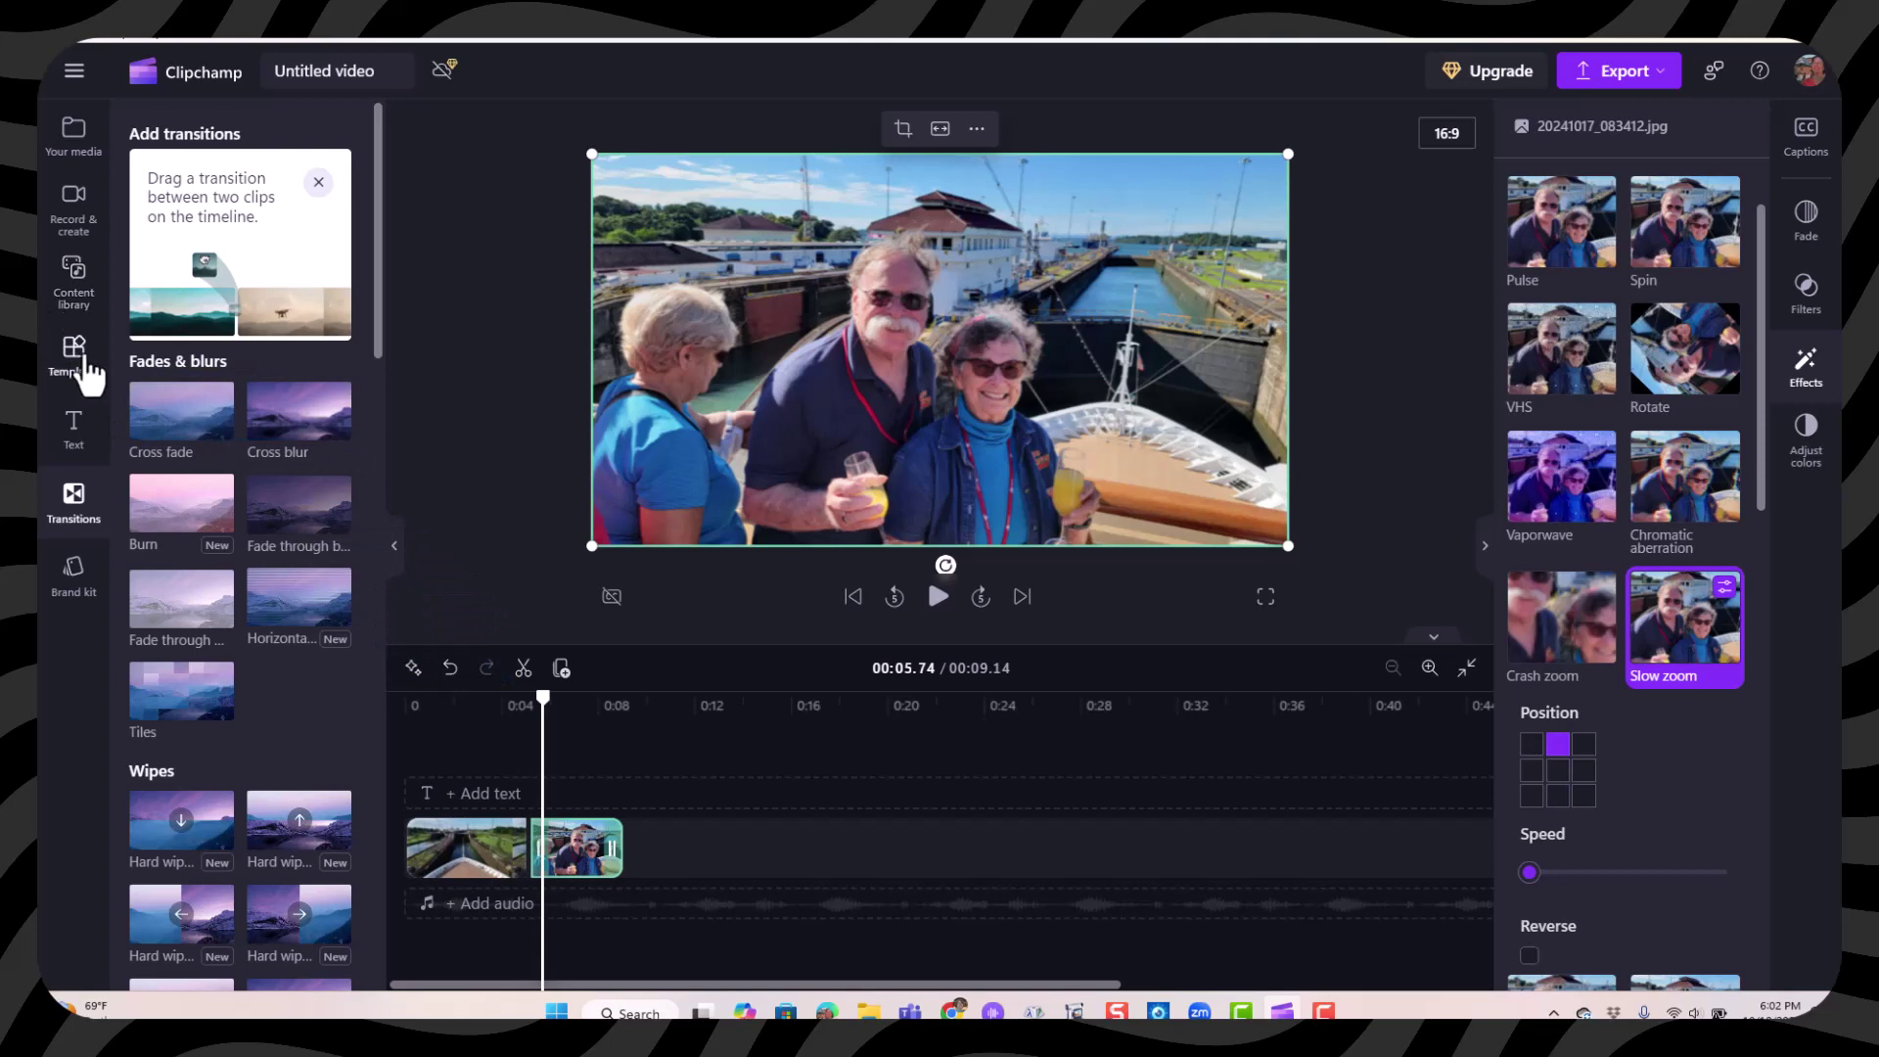
{"action": "mouse_move", "coordinate": [180, 409]}
{"action": "left_mouse_down"}
{"action": "mouse_move", "coordinate": [342, 665]}
{"action": "mouse_move", "coordinate": [537, 868]}
{"action": "mouse_move", "coordinate": [528, 851]}
{"action": "left_mouse_up"}
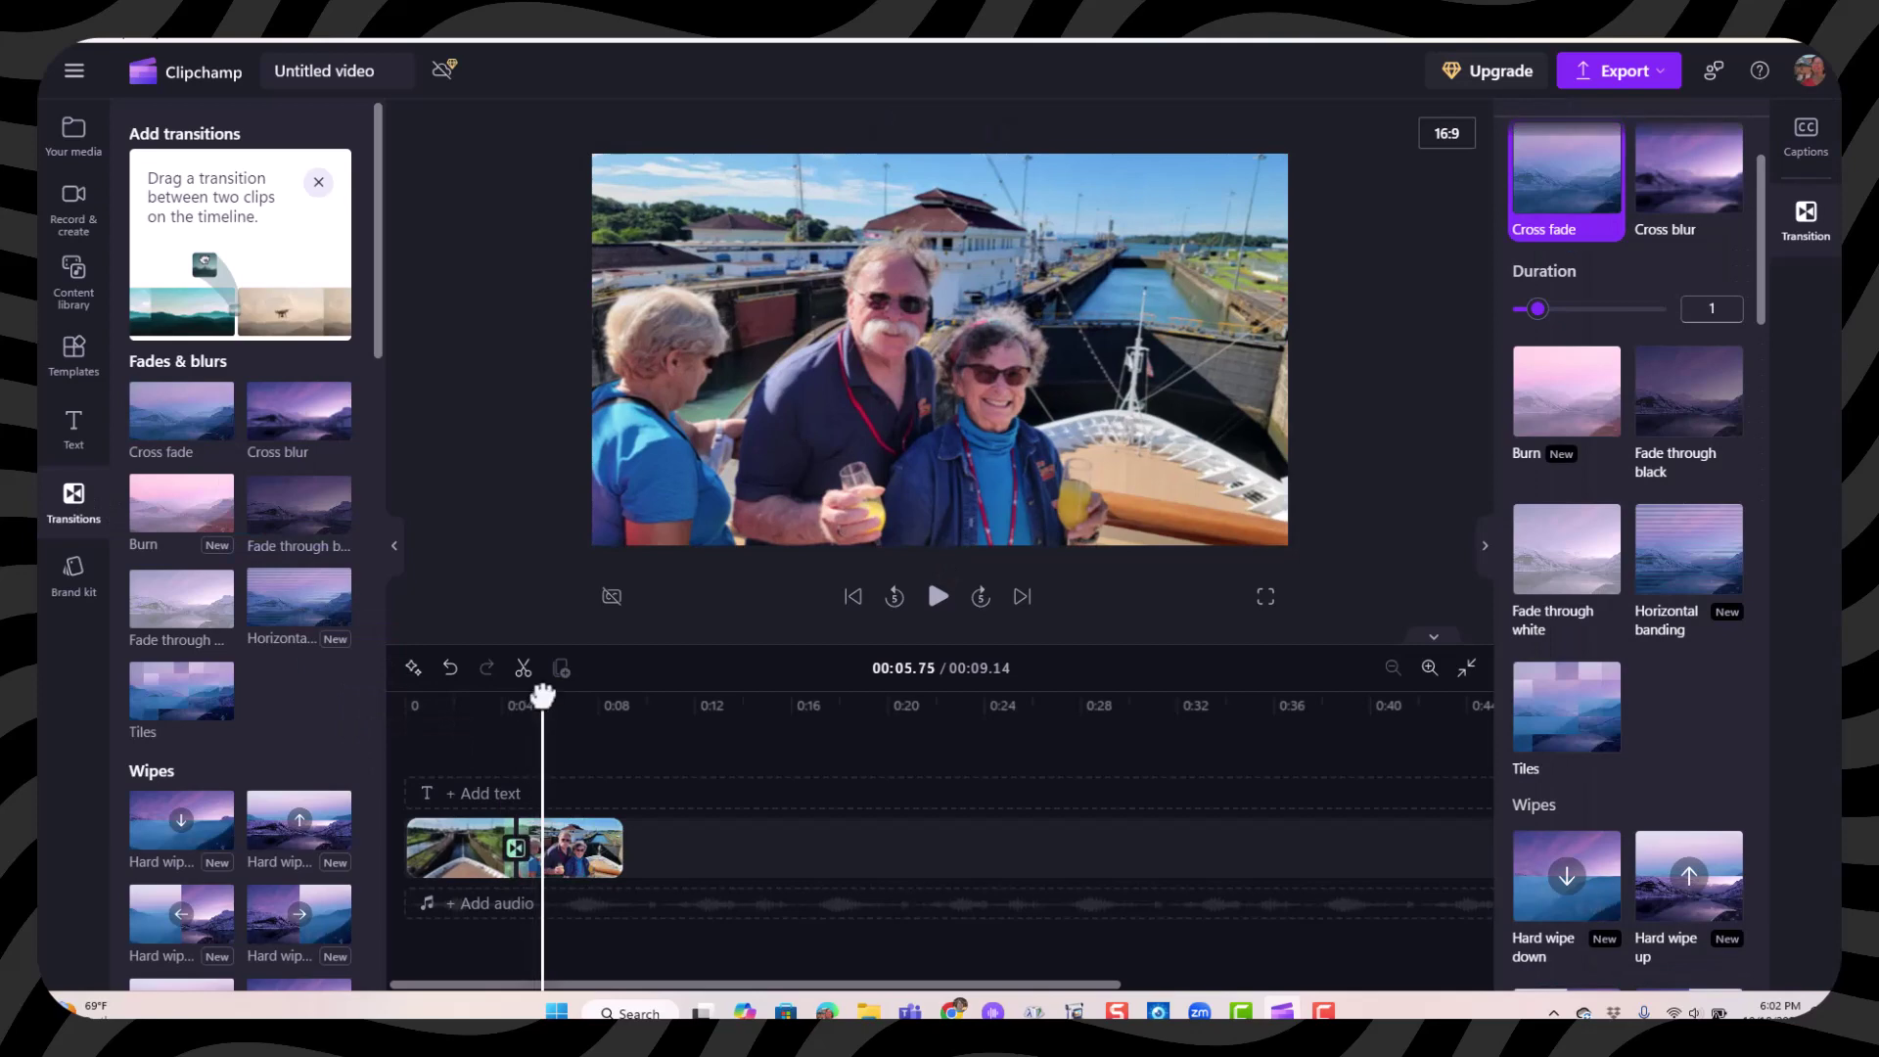
{"action": "left_click_drag", "start_coordinate": [542, 695], "coordinate": [494, 696]}
{"action": "left_click", "coordinate": [937, 597]}
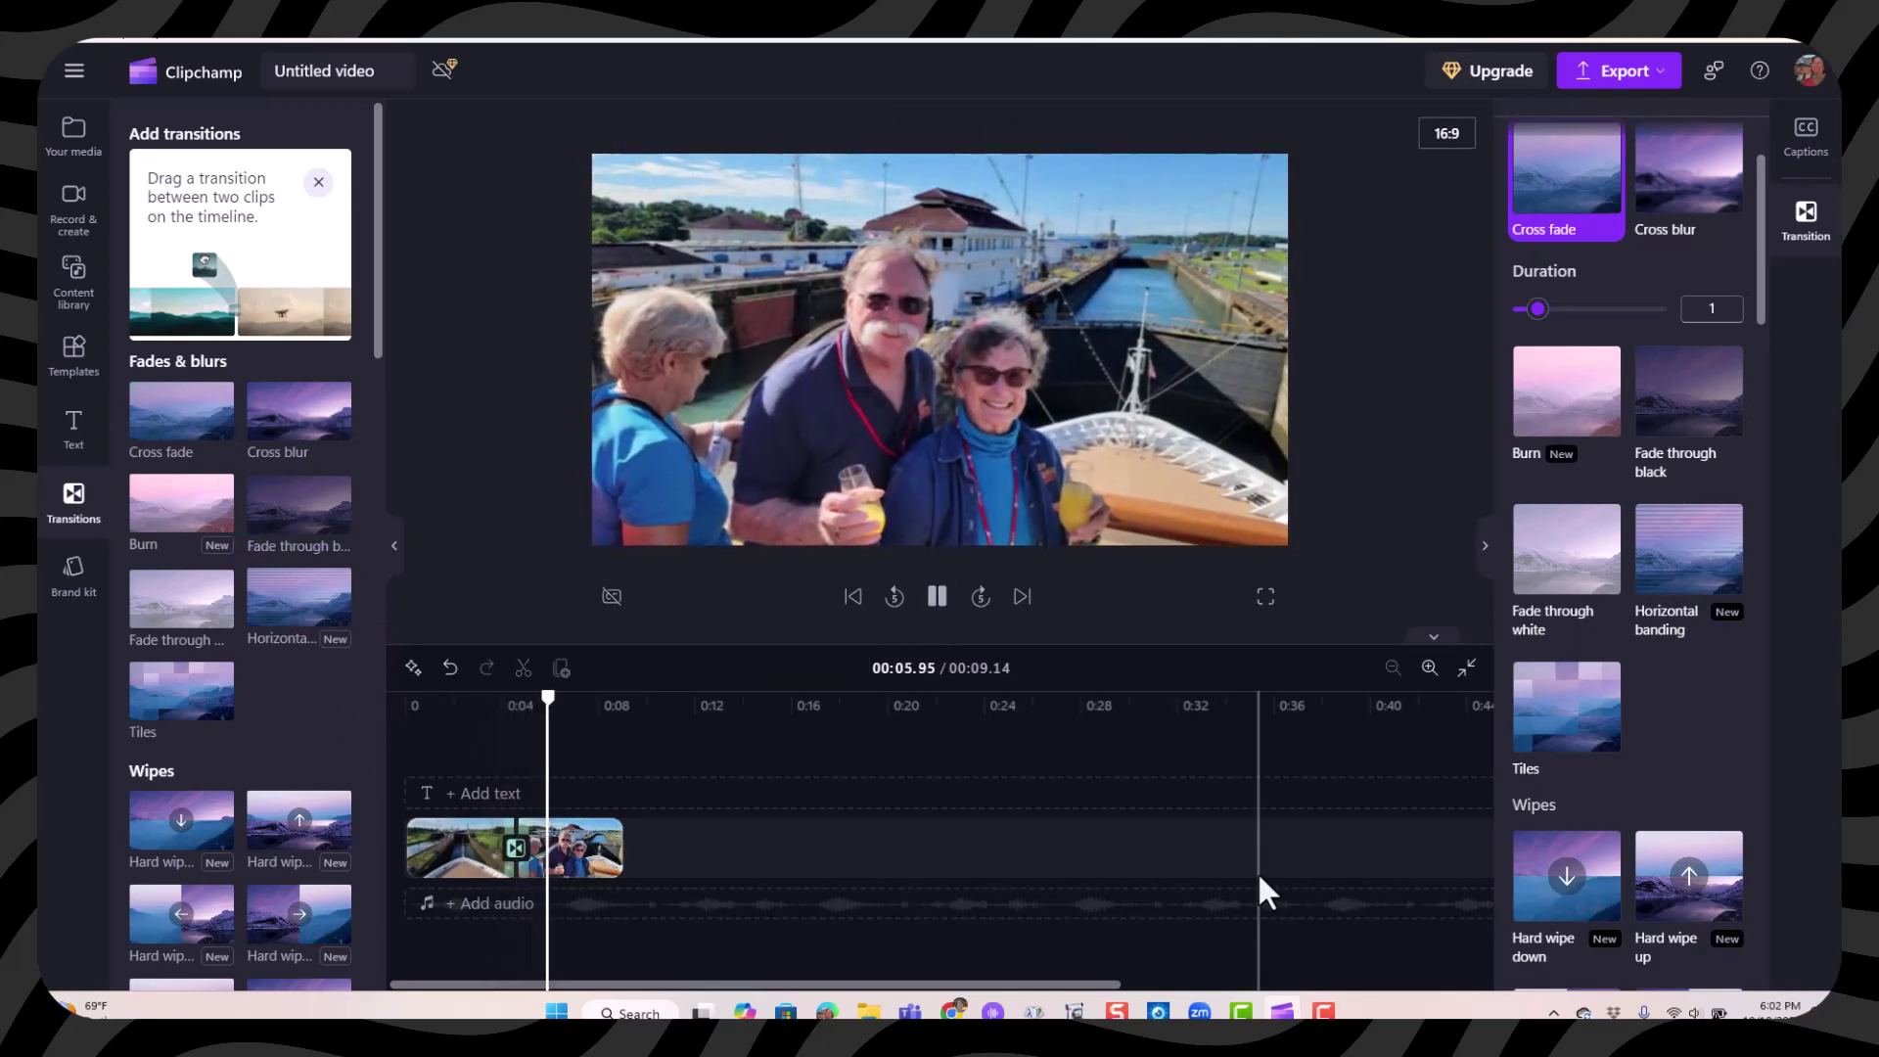
{"action": "left_click", "coordinate": [937, 599]}
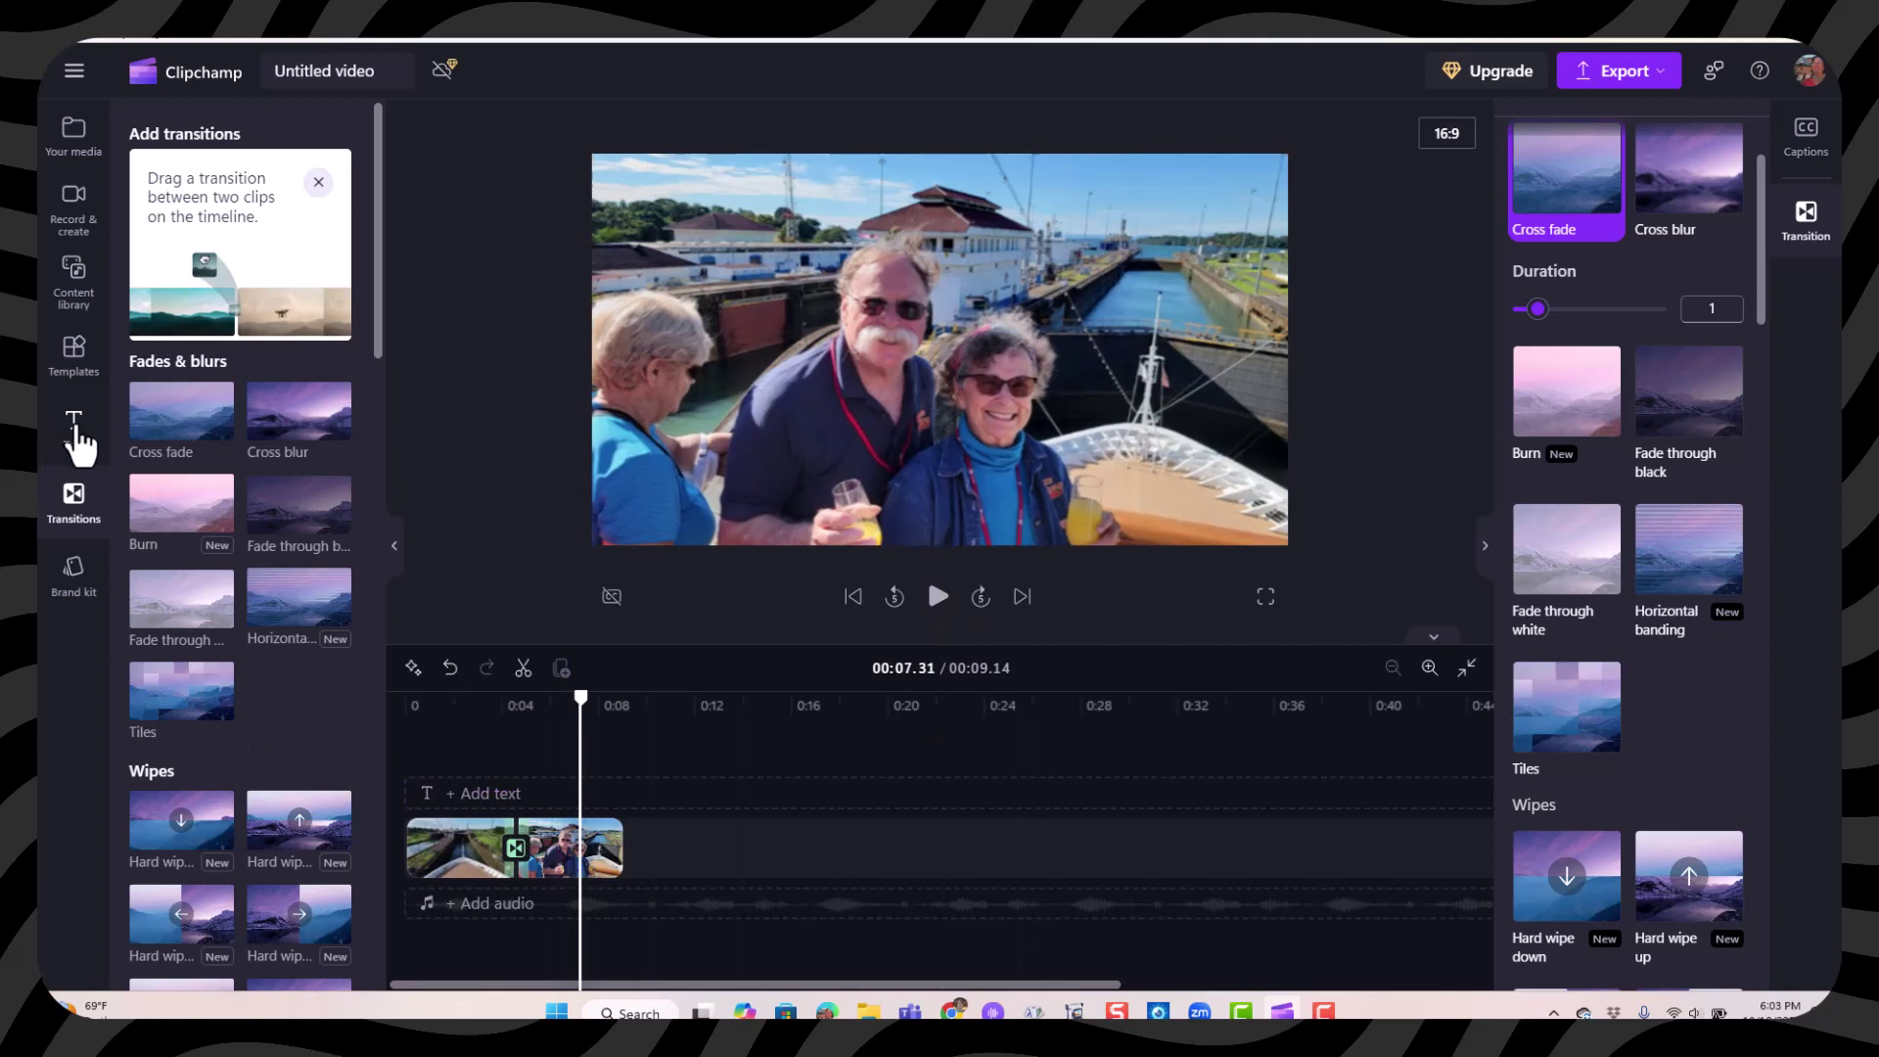
Add a Double Lines title and move it to start near 0:02.
{"action": "left_click", "coordinate": [76, 431]}
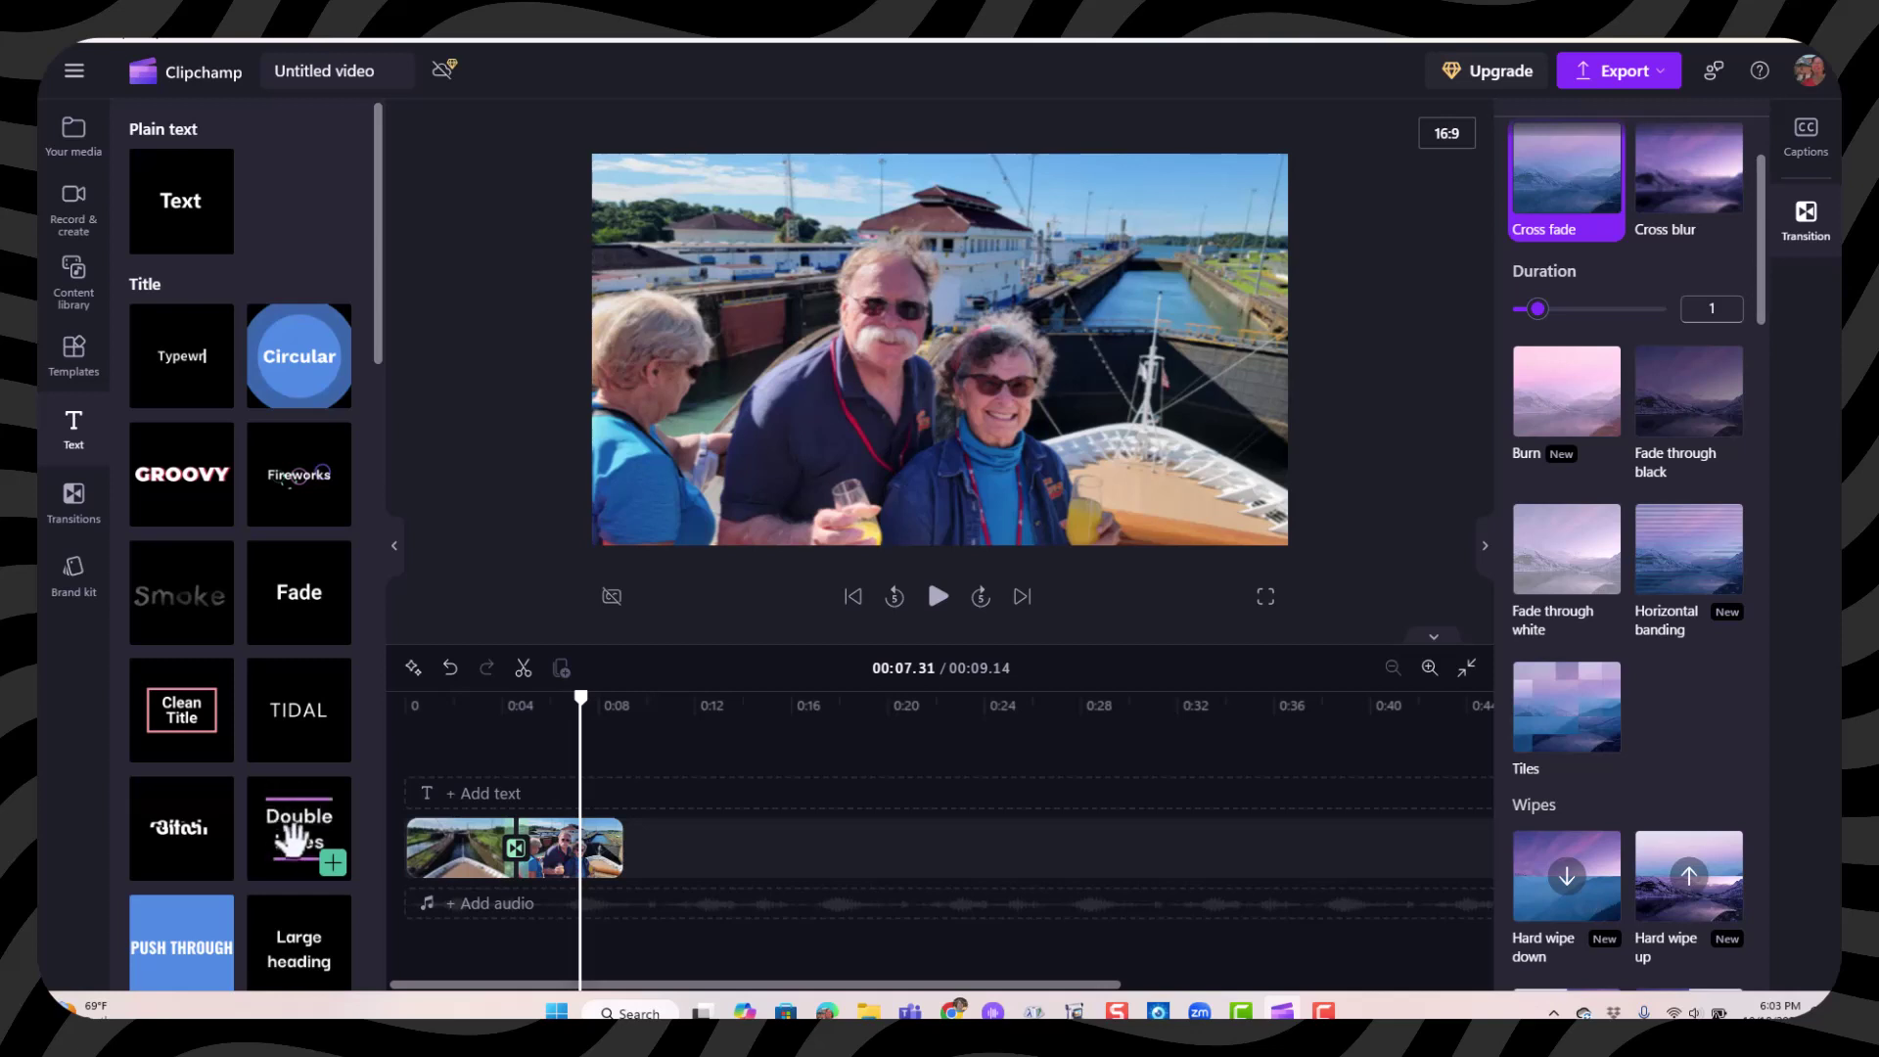
{"action": "left_click", "coordinate": [333, 865]}
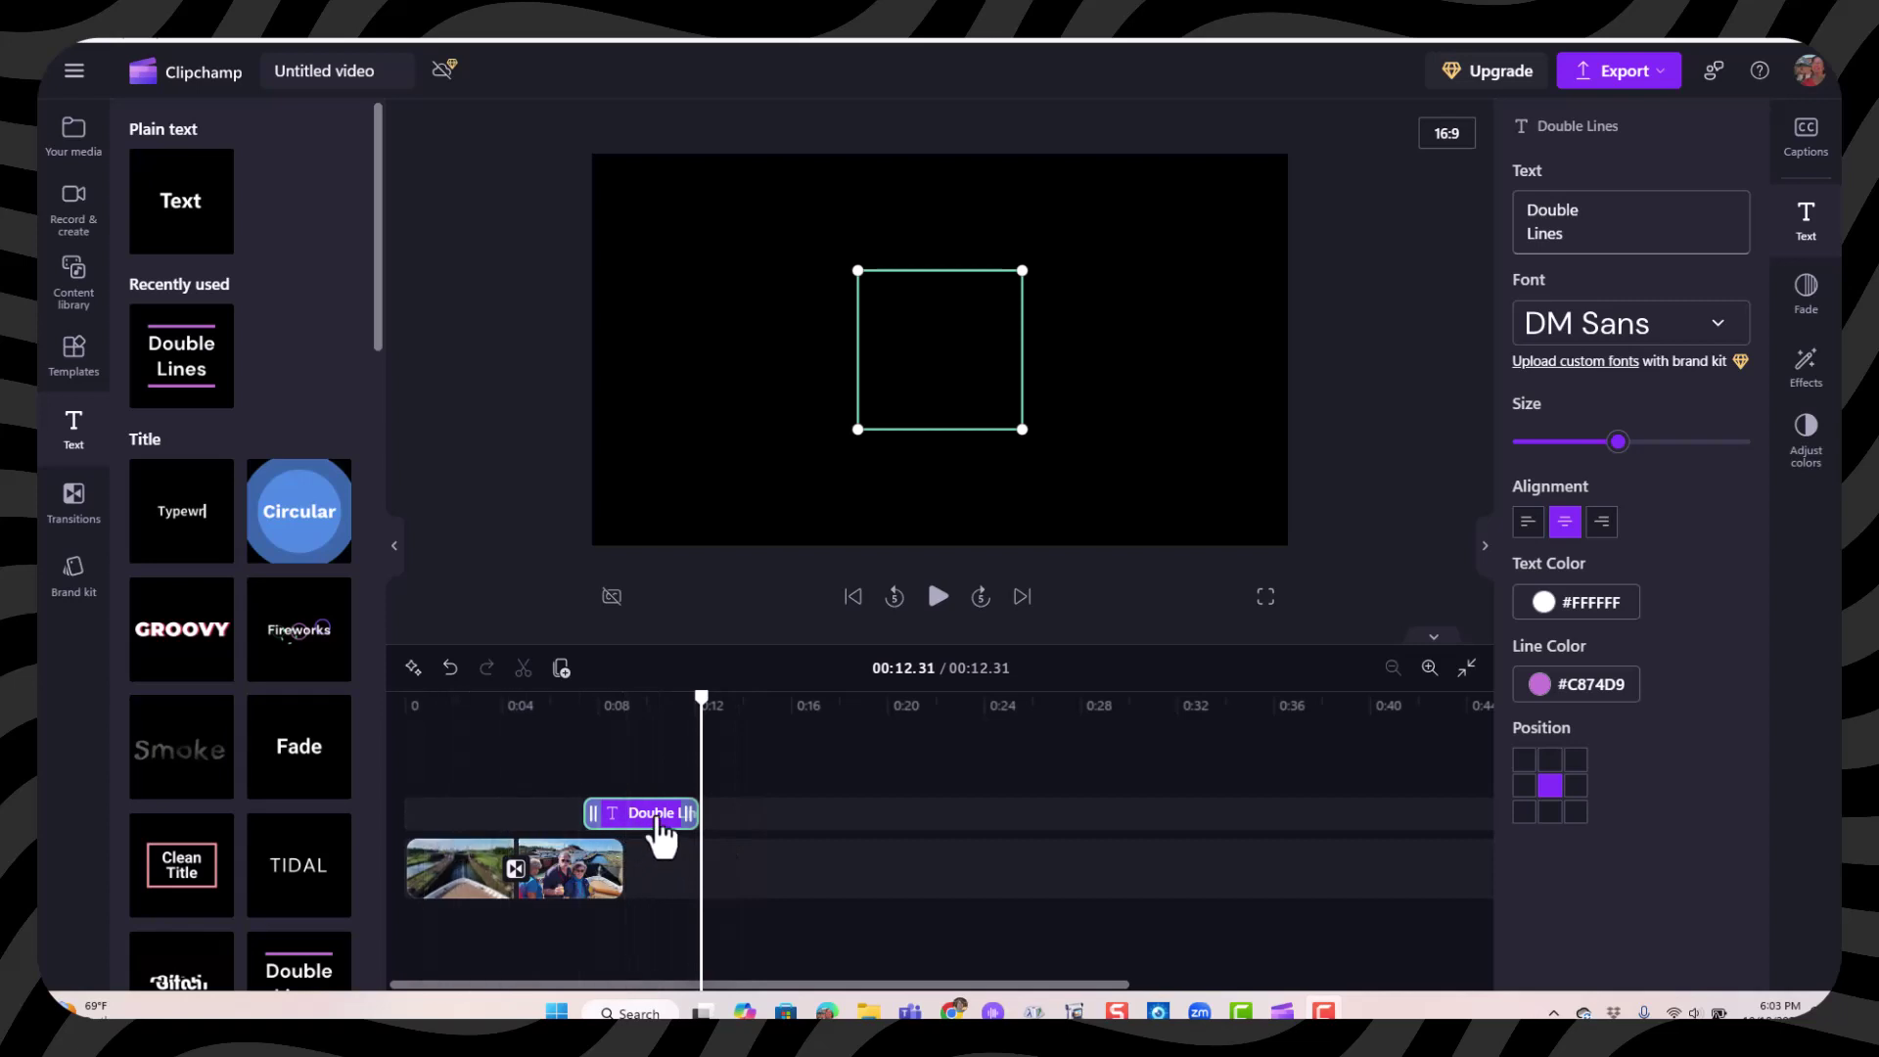
{"action": "left_click_drag", "start_coordinate": [658, 820], "coordinate": [537, 810]}
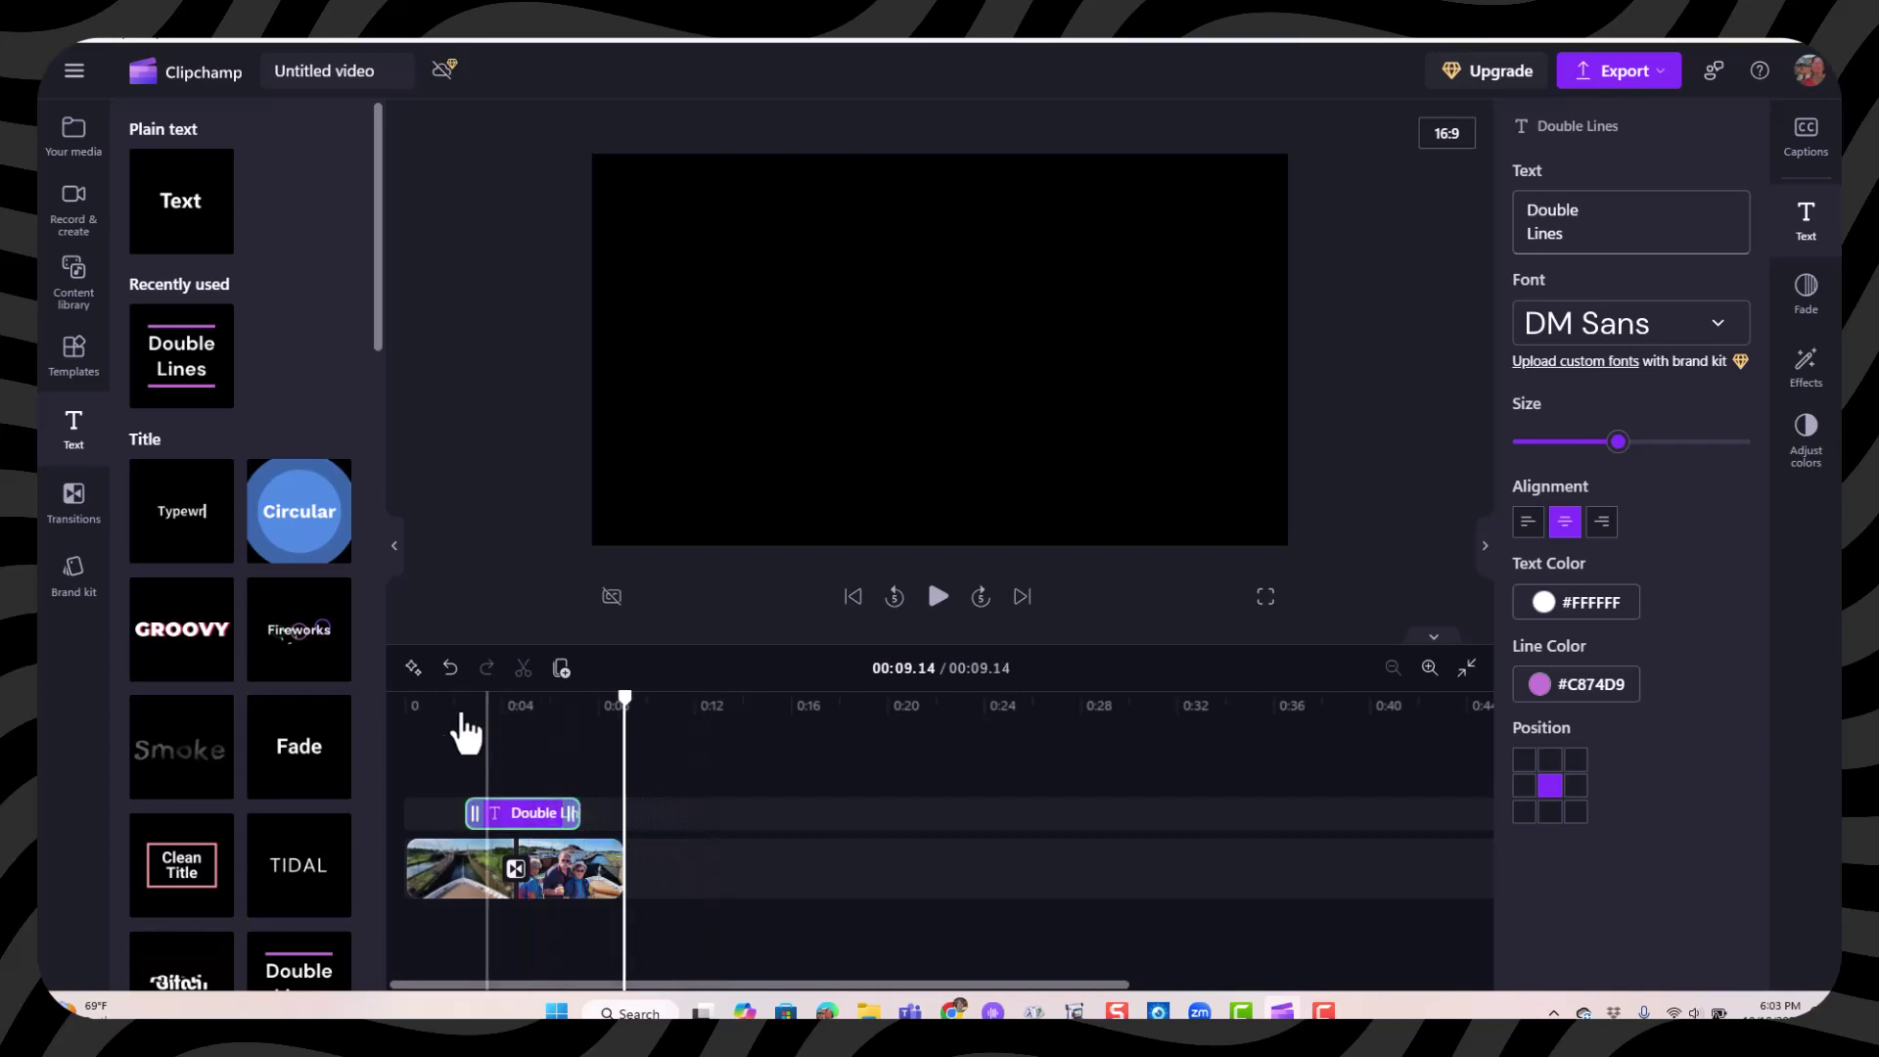
{"action": "left_click", "coordinate": [446, 710]}
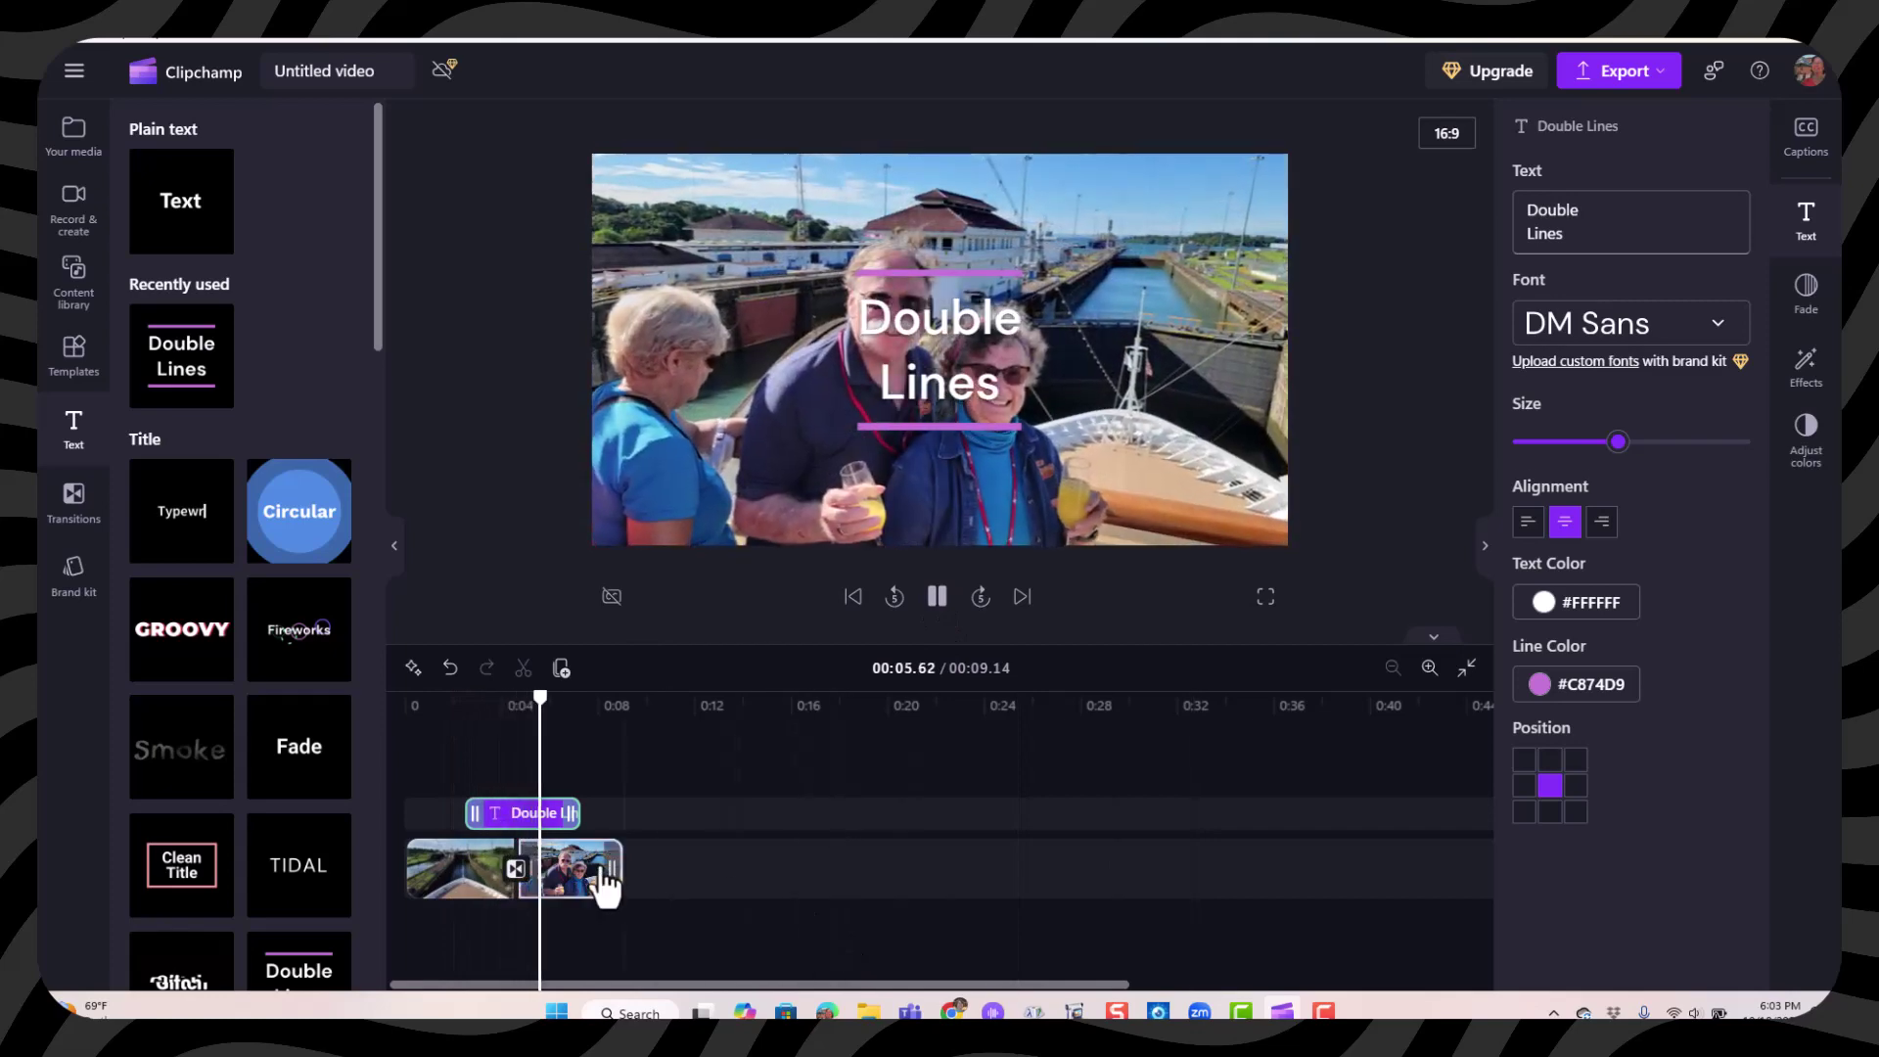
Replace the title text with 'Gatun Locks'.
{"action": "left_click", "coordinate": [936, 596]}
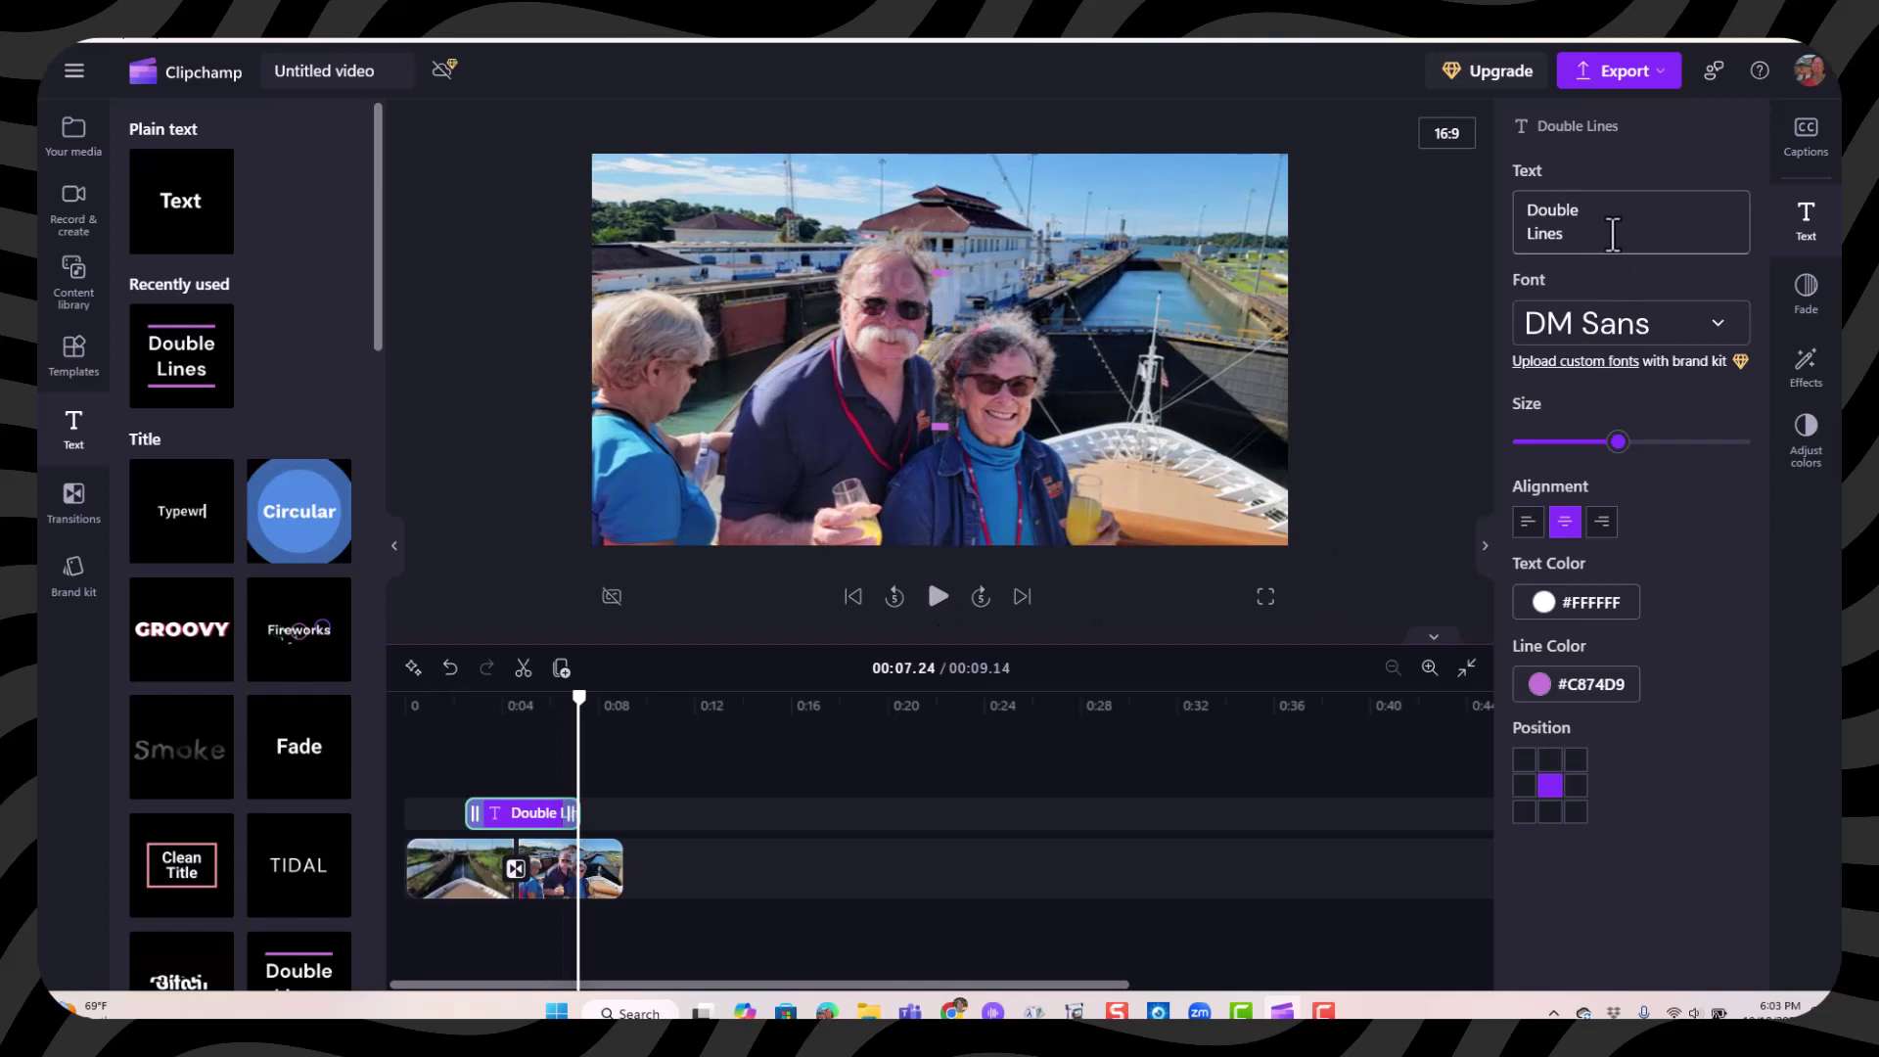
{"action": "left_click_drag", "start_coordinate": [1612, 232], "coordinate": [1470, 207]}
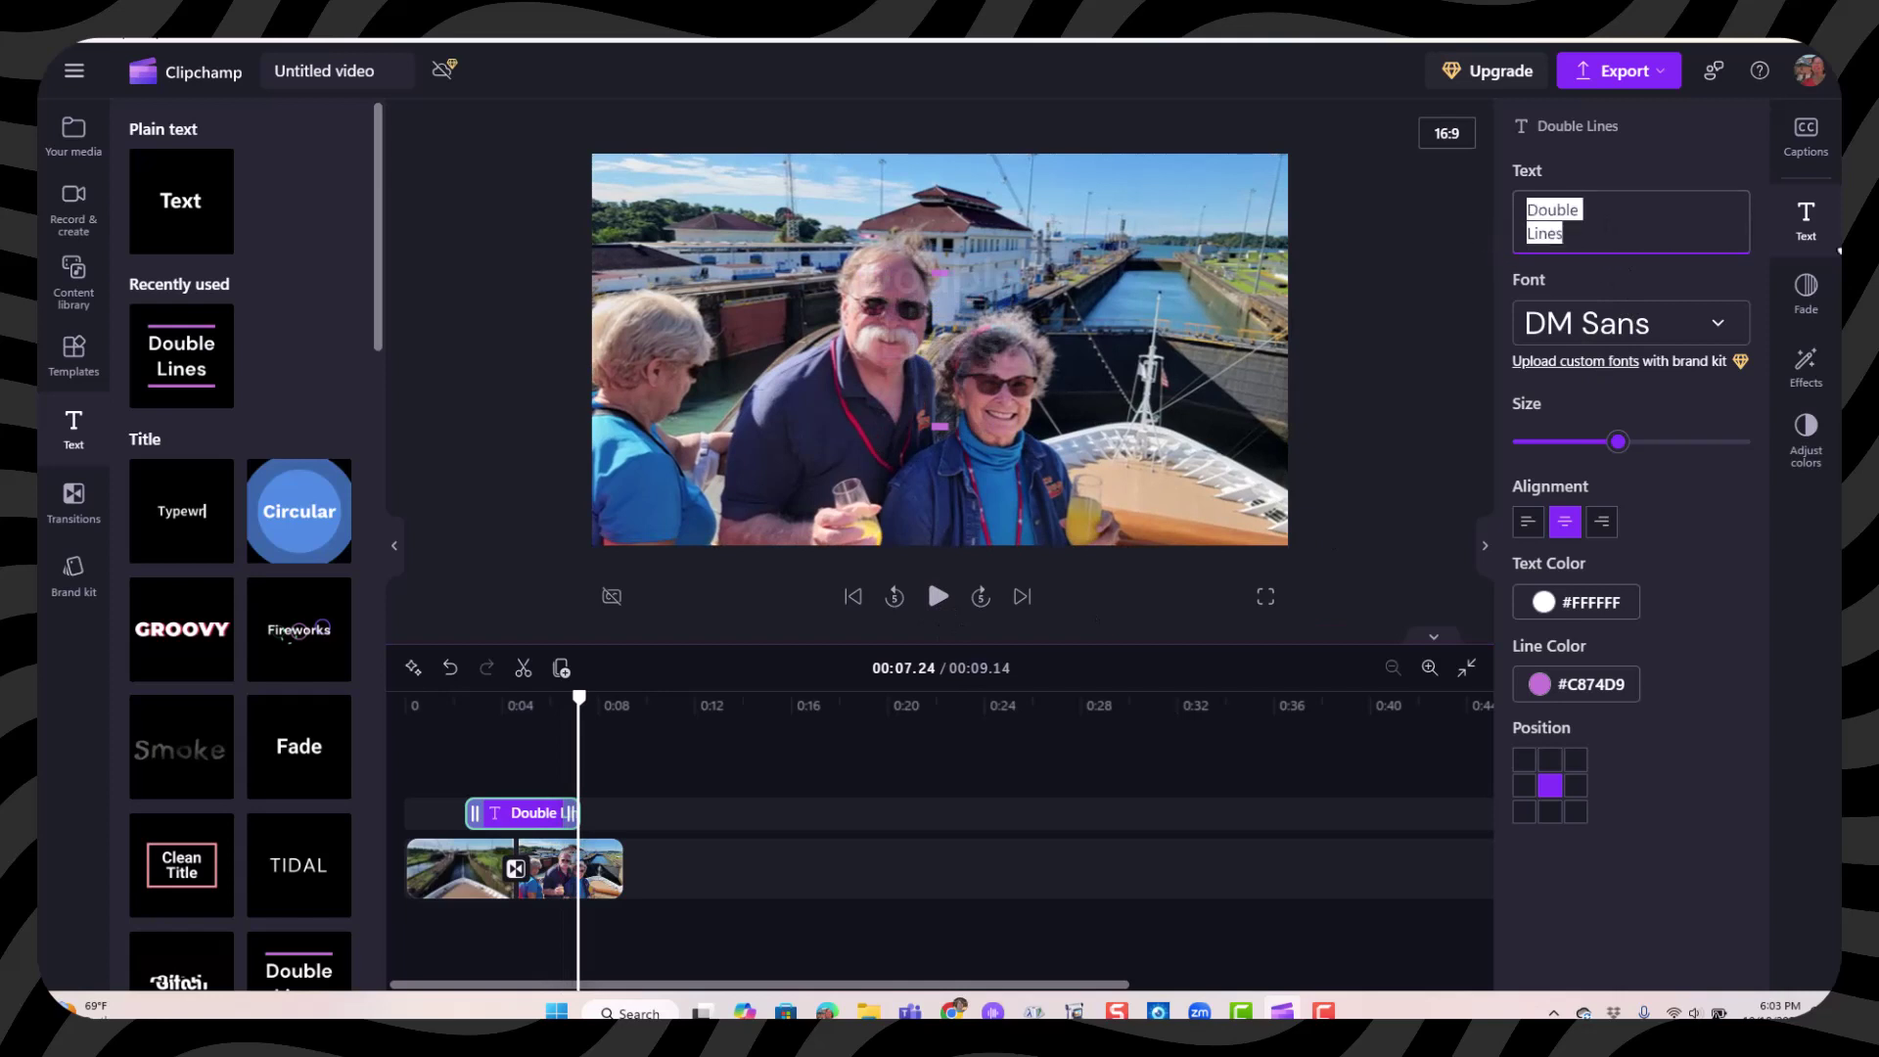
{"action": "type", "text": "Gat"}
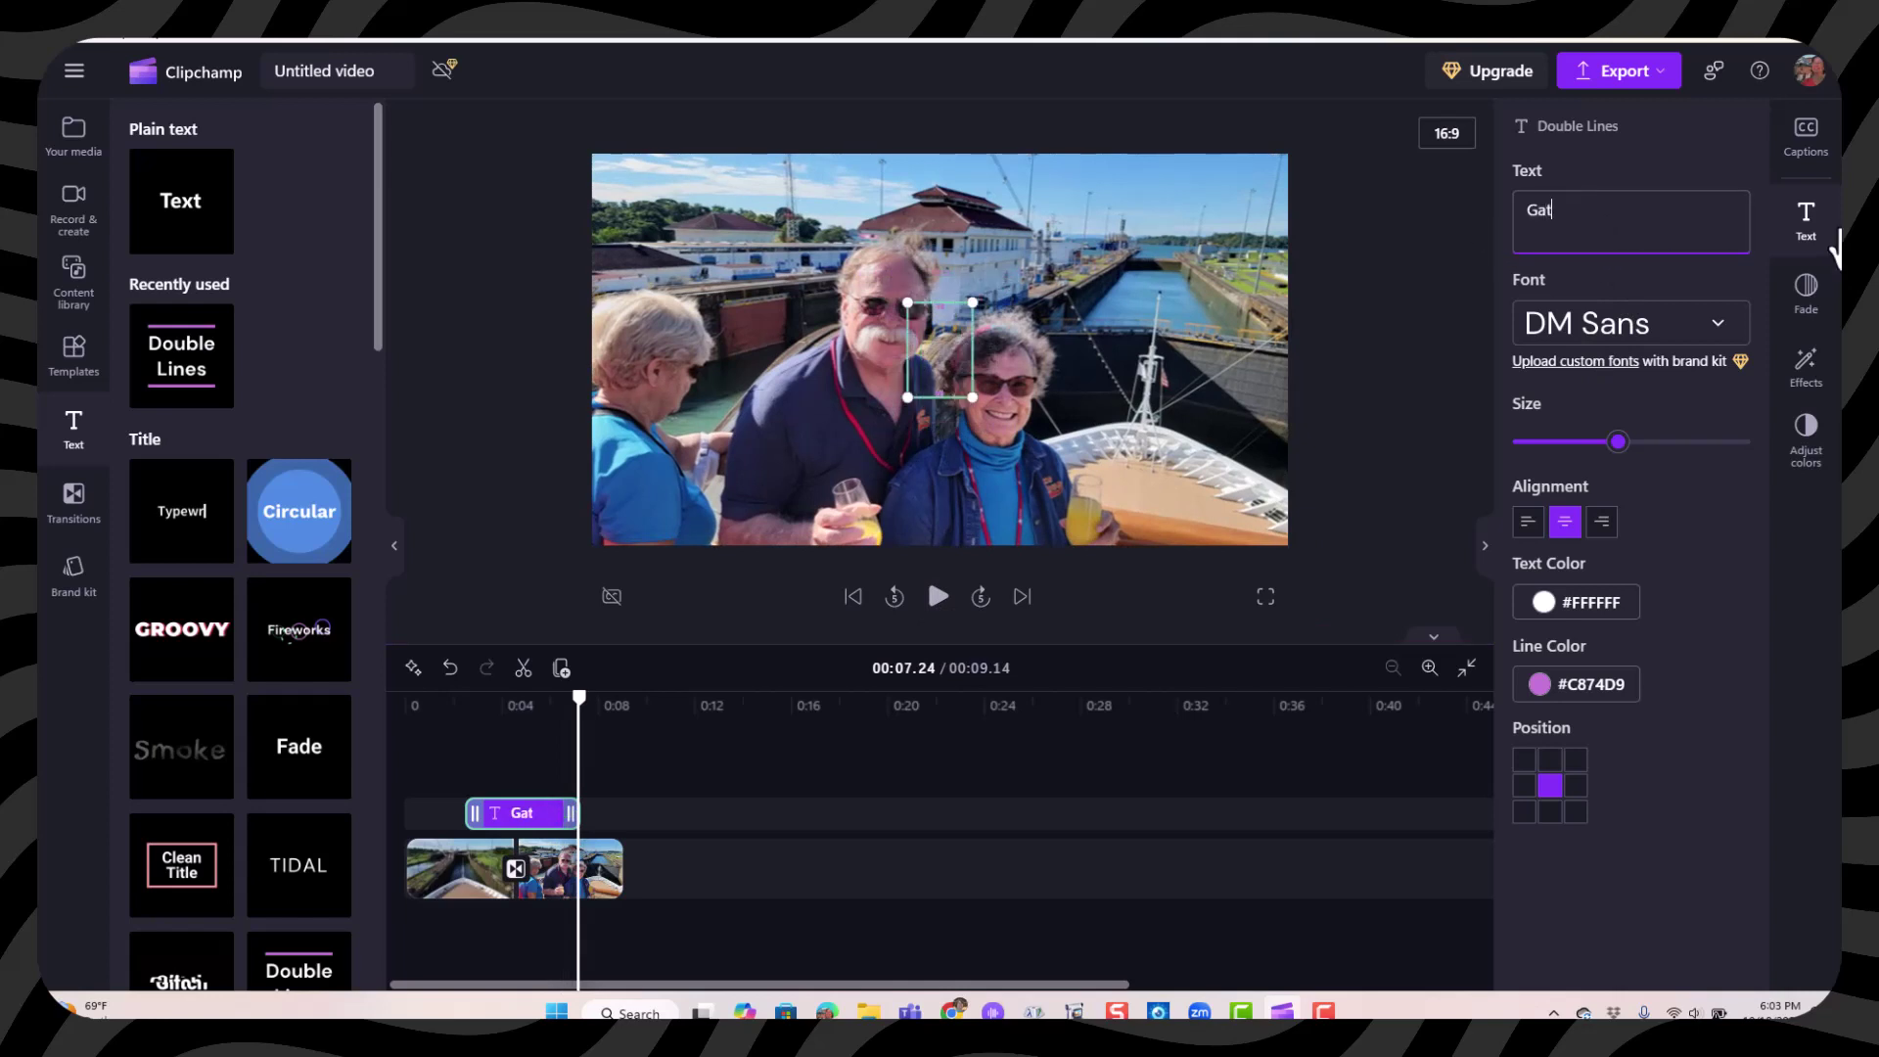
{"action": "type", "text": "un Locks"}
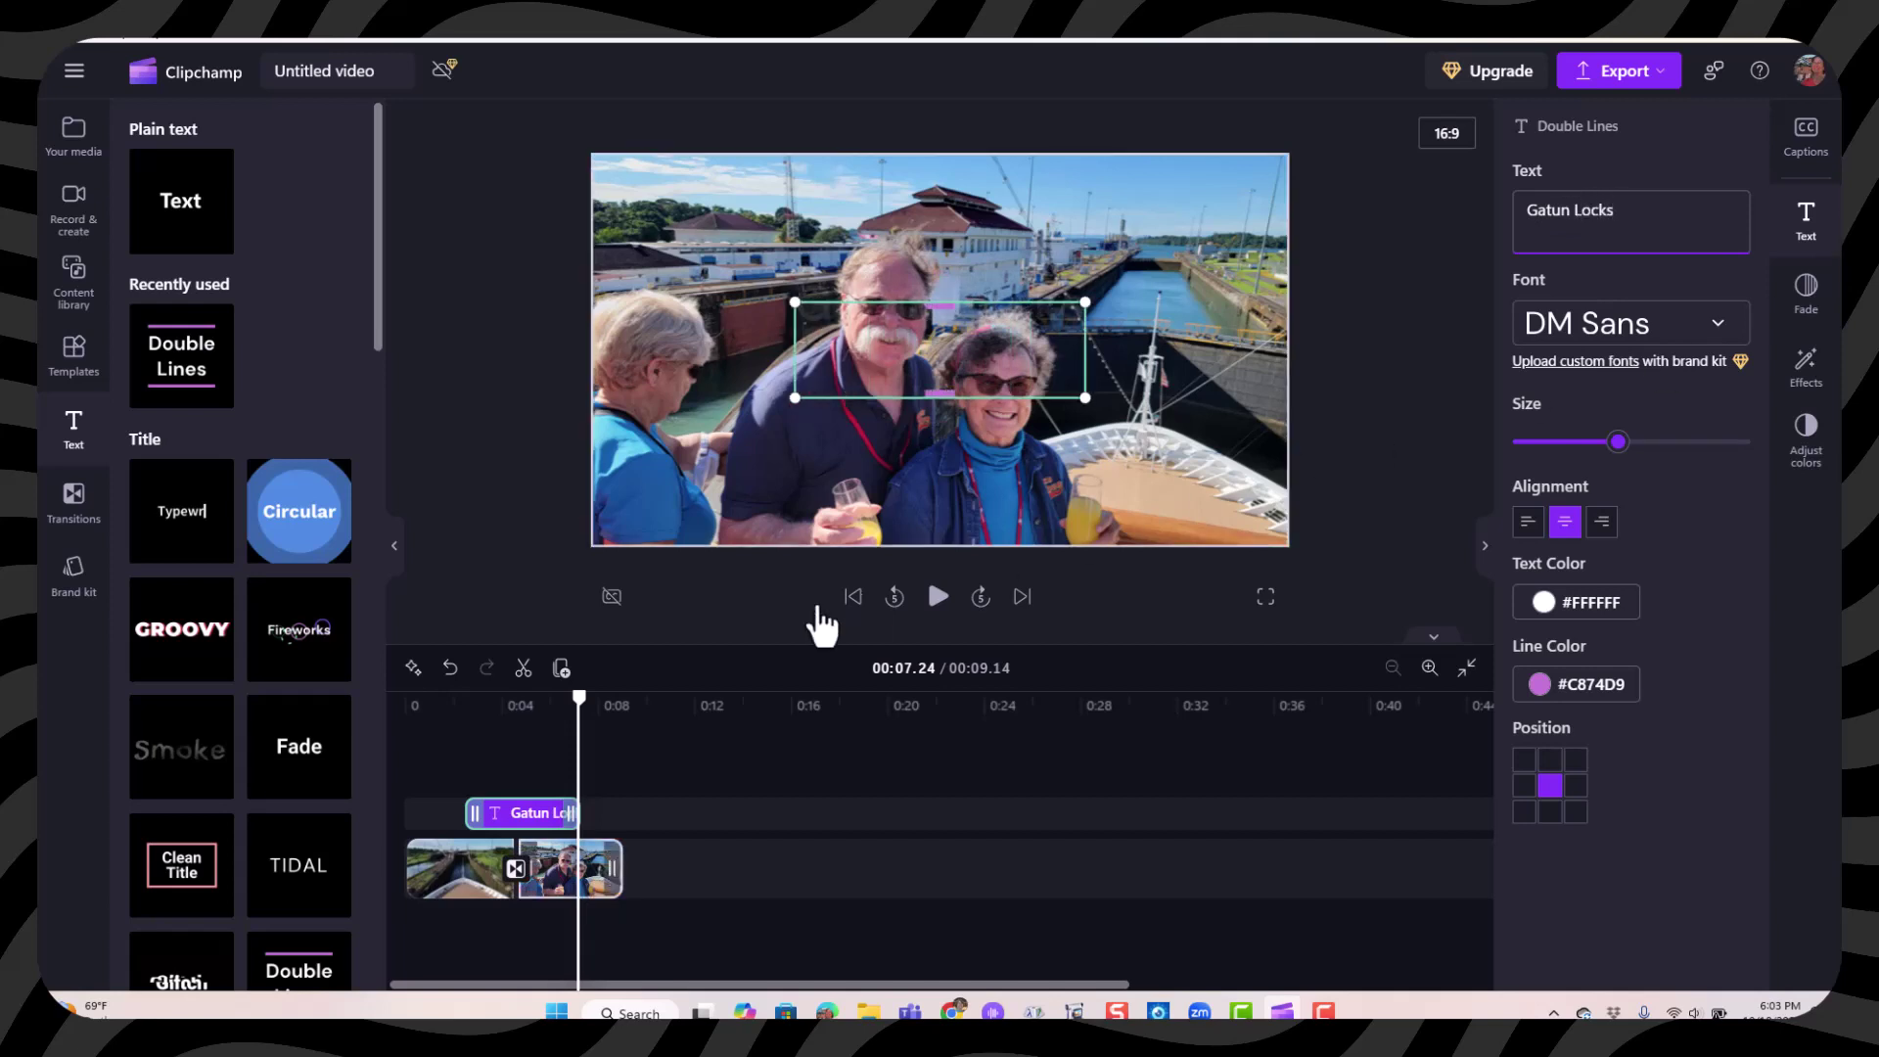
Move the title to the top-left of the frame and make it slightly larger.
{"action": "left_click_drag", "start_coordinate": [578, 696], "coordinate": [528, 697]}
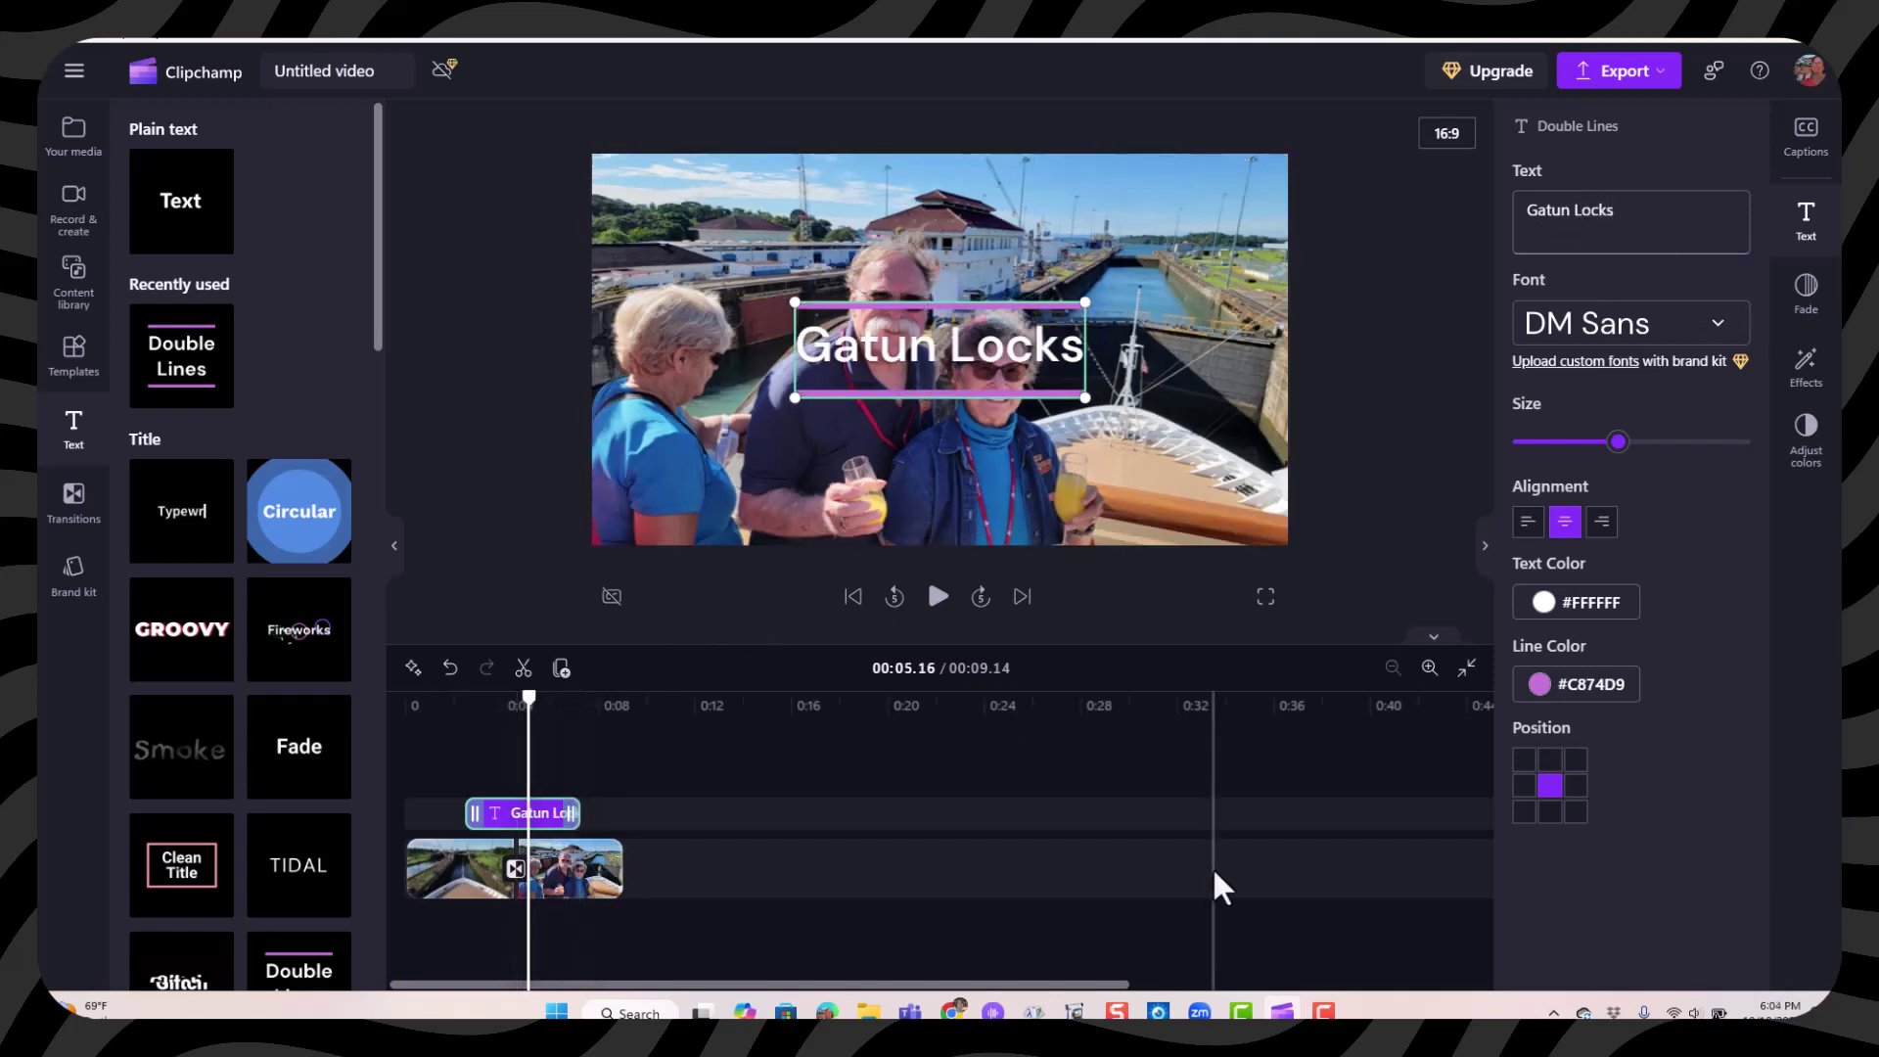
{"action": "left_click_drag", "start_coordinate": [1011, 367], "coordinate": [760, 245]}
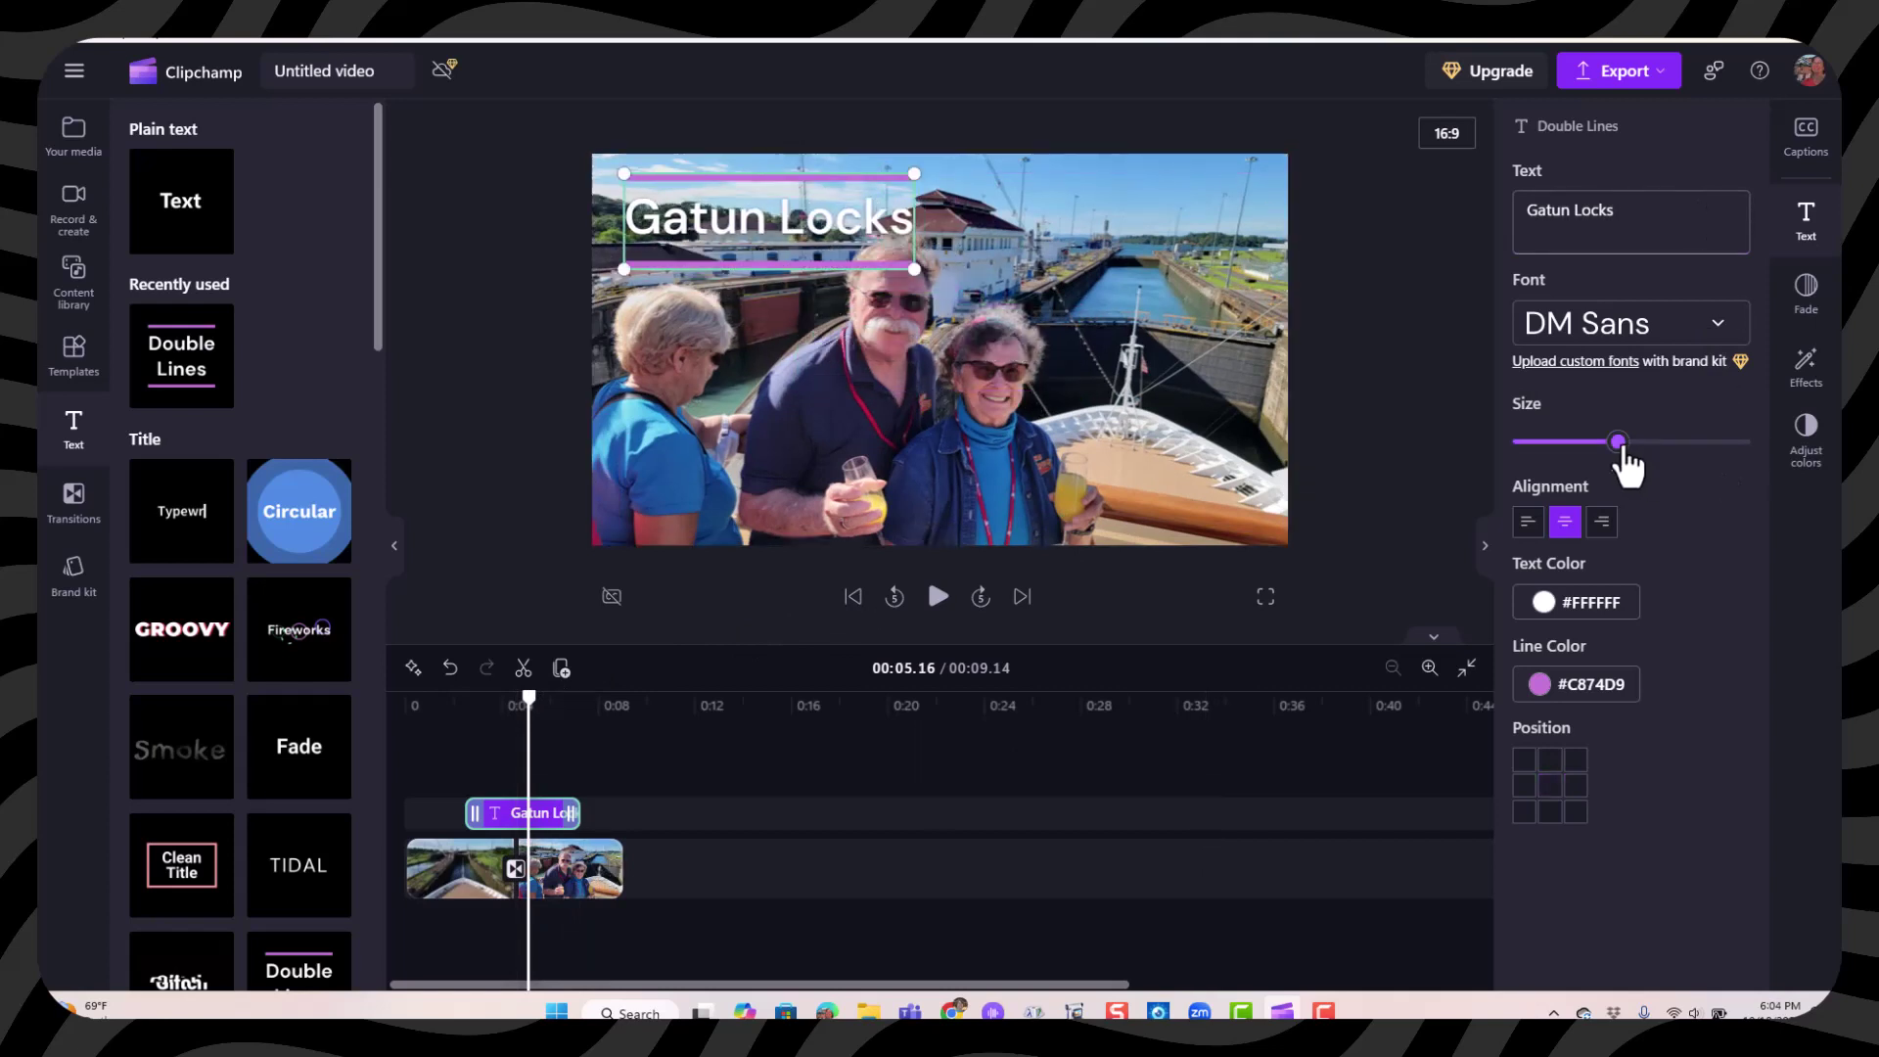
{"action": "mouse_move", "coordinate": [1619, 444]}
{"action": "left_mouse_down"}
{"action": "mouse_move", "coordinate": [1595, 445]}
{"action": "mouse_move", "coordinate": [1625, 443]}
{"action": "left_mouse_up"}
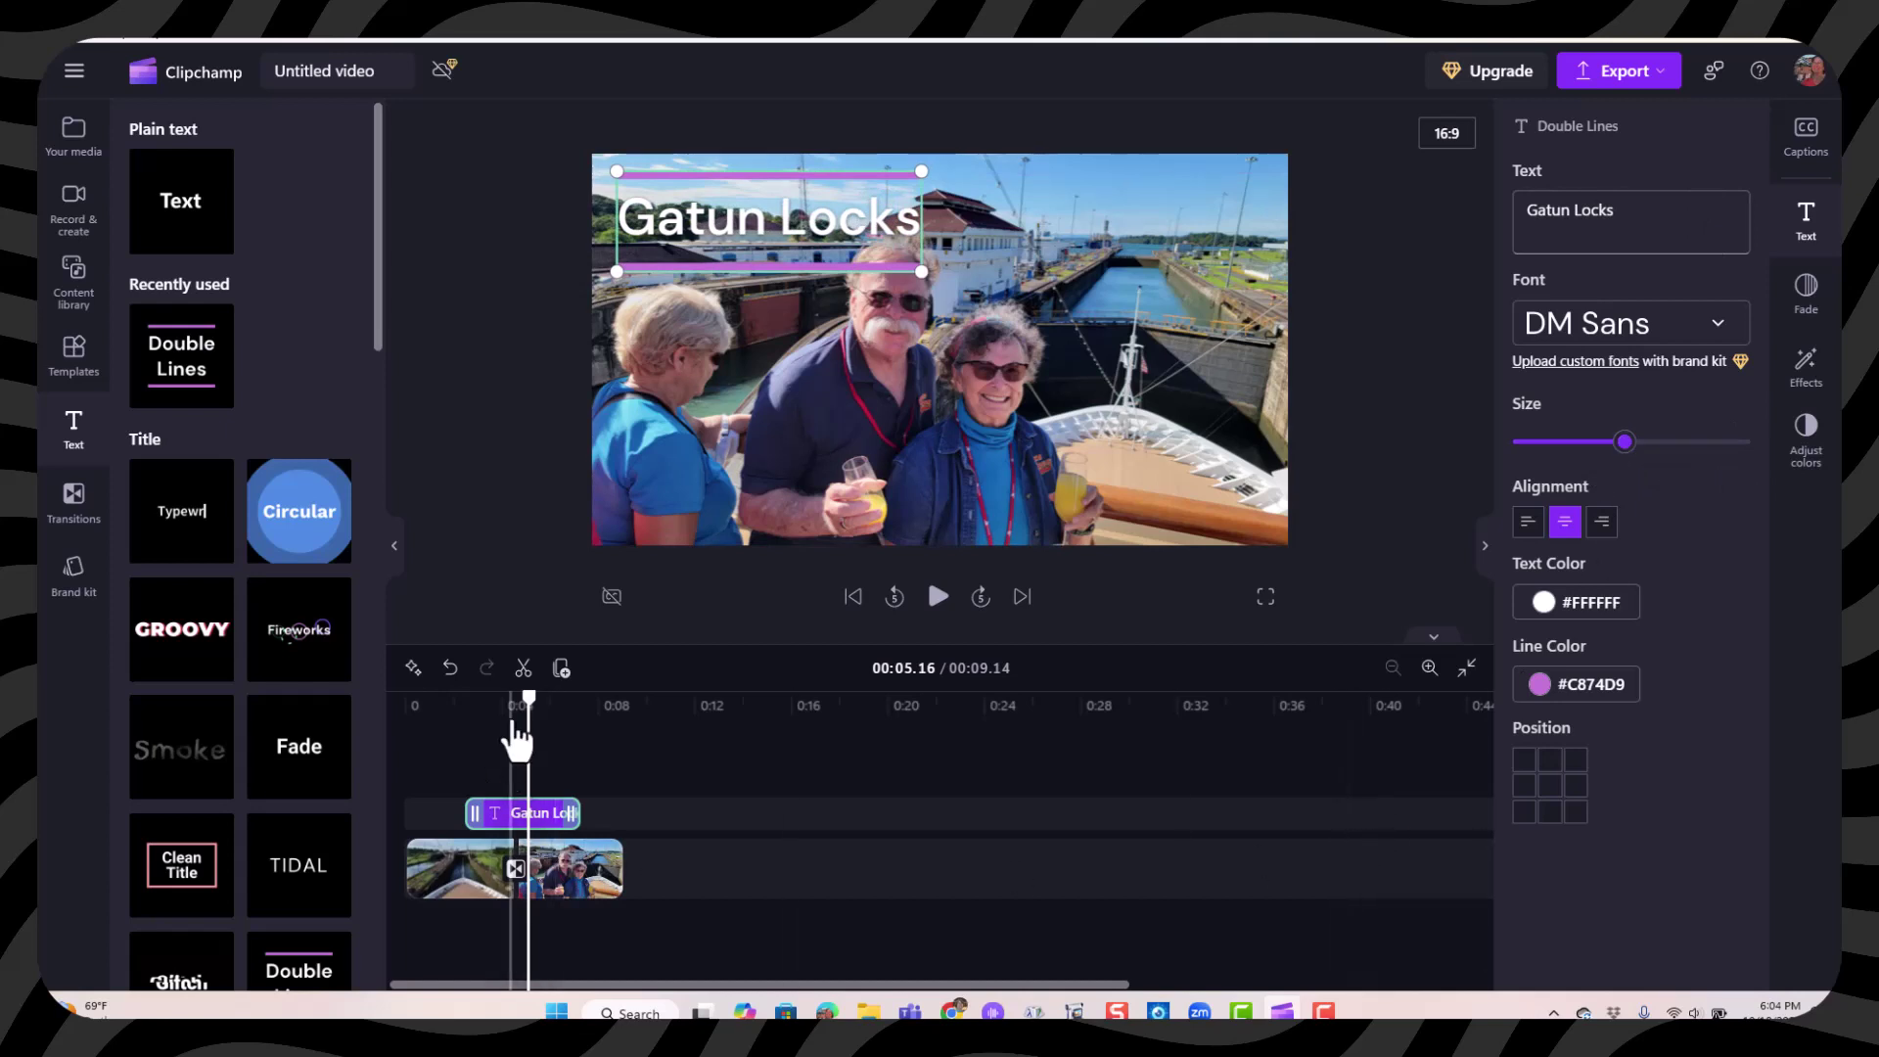
{"action": "left_click_drag", "start_coordinate": [516, 739], "coordinate": [446, 724]}
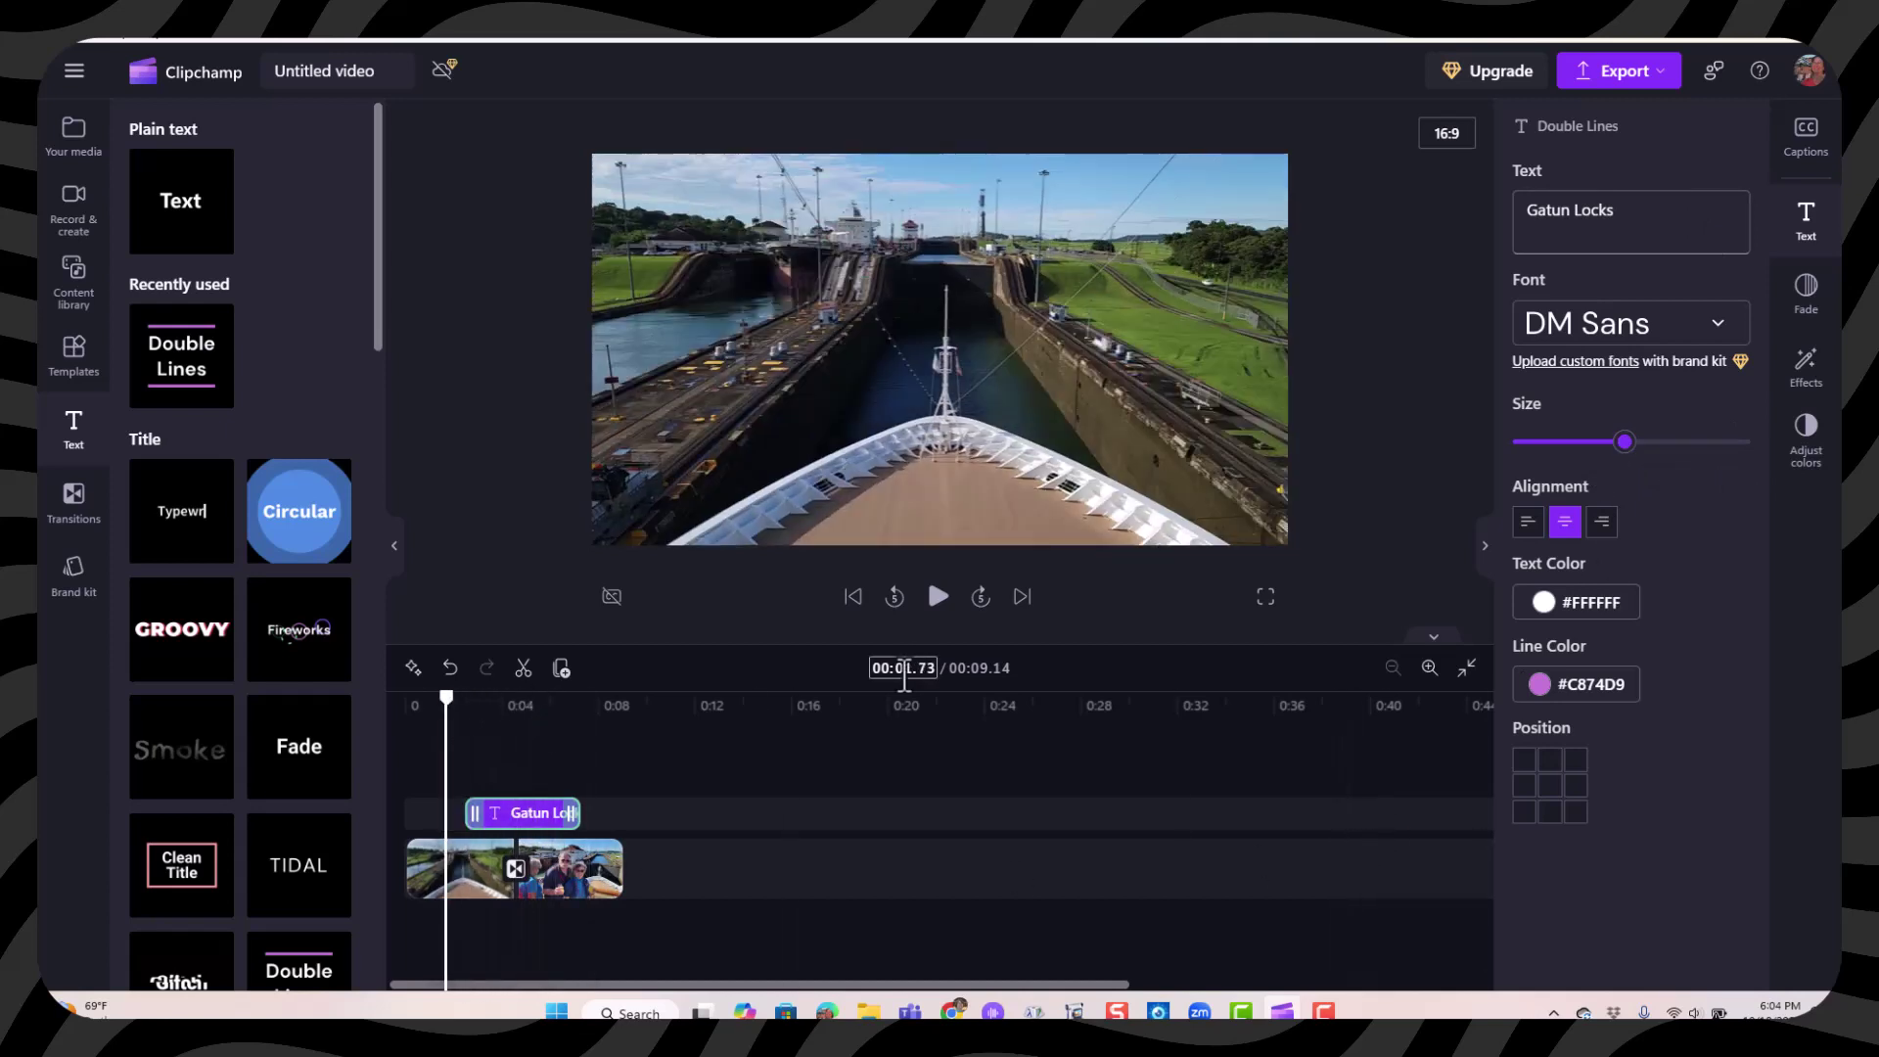
Filter the content library to Exclusive to Clipchamp audio and preview the Spring city track.
{"action": "left_click", "coordinate": [937, 596]}
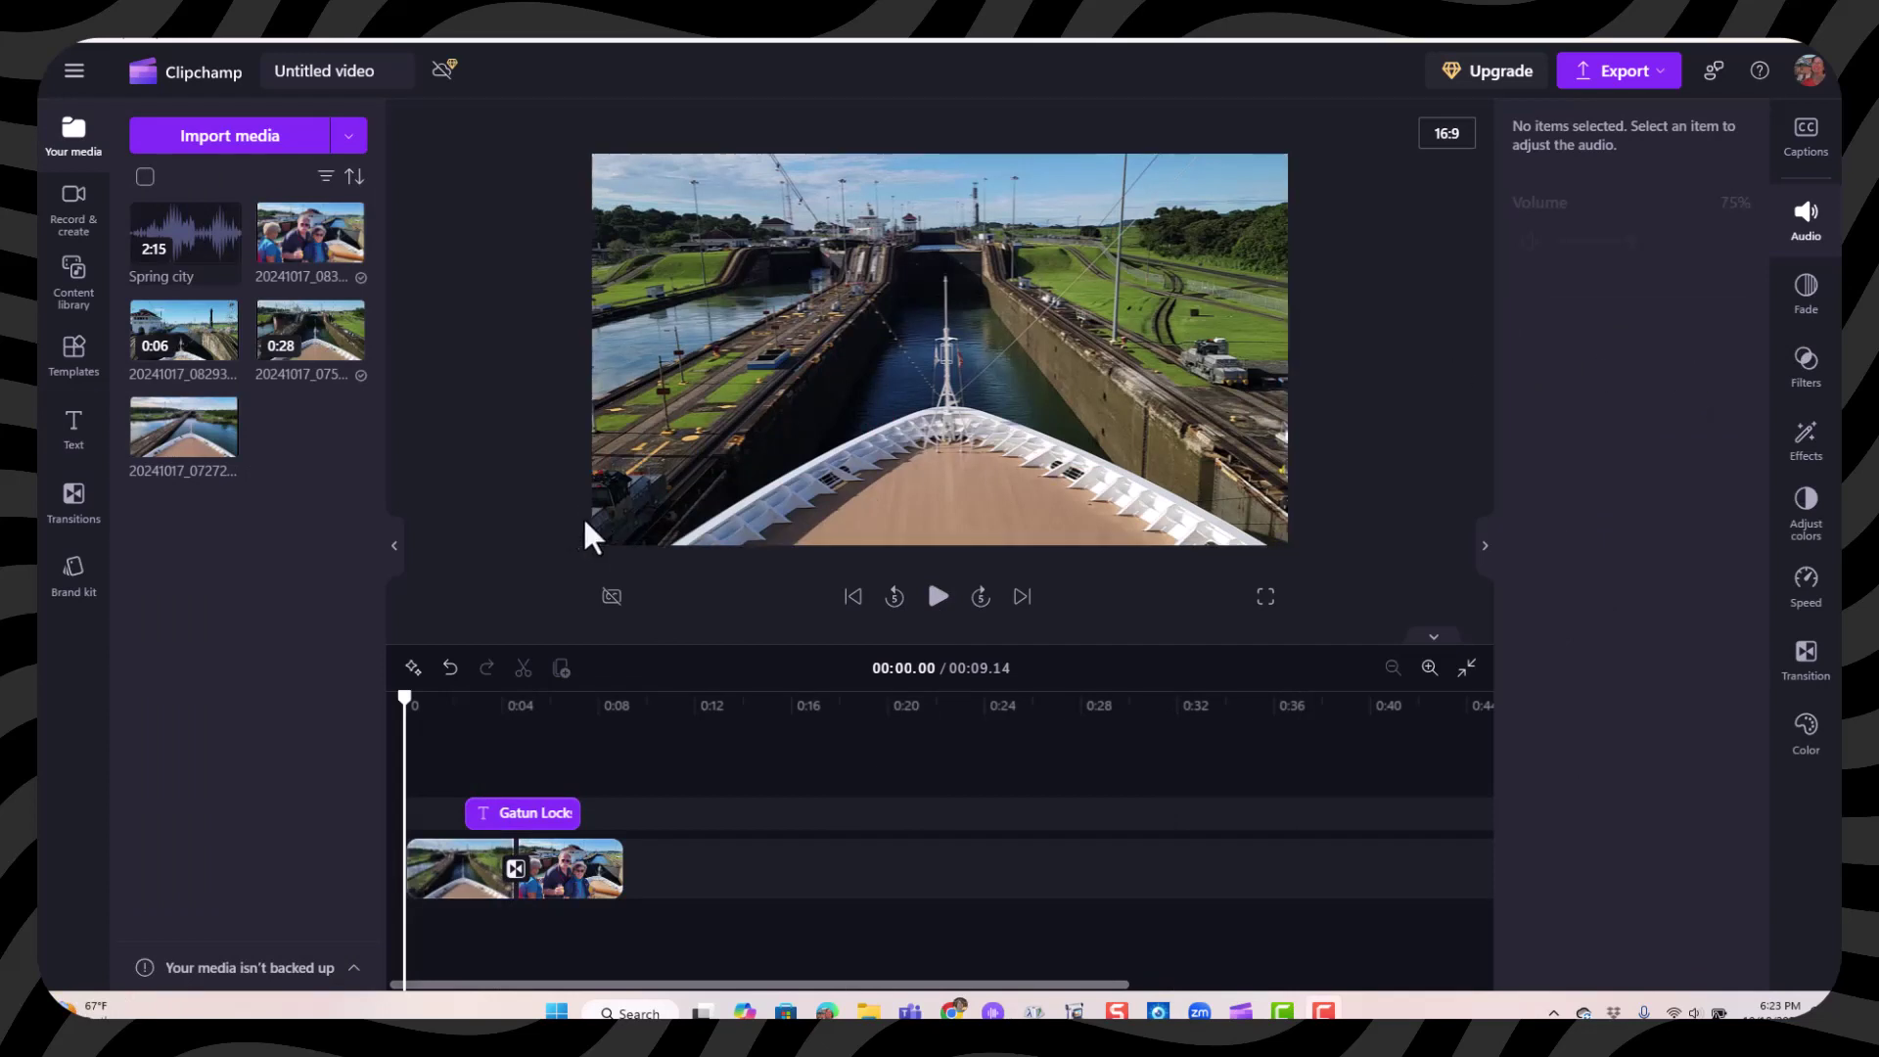
{"action": "left_click", "coordinate": [71, 279]}
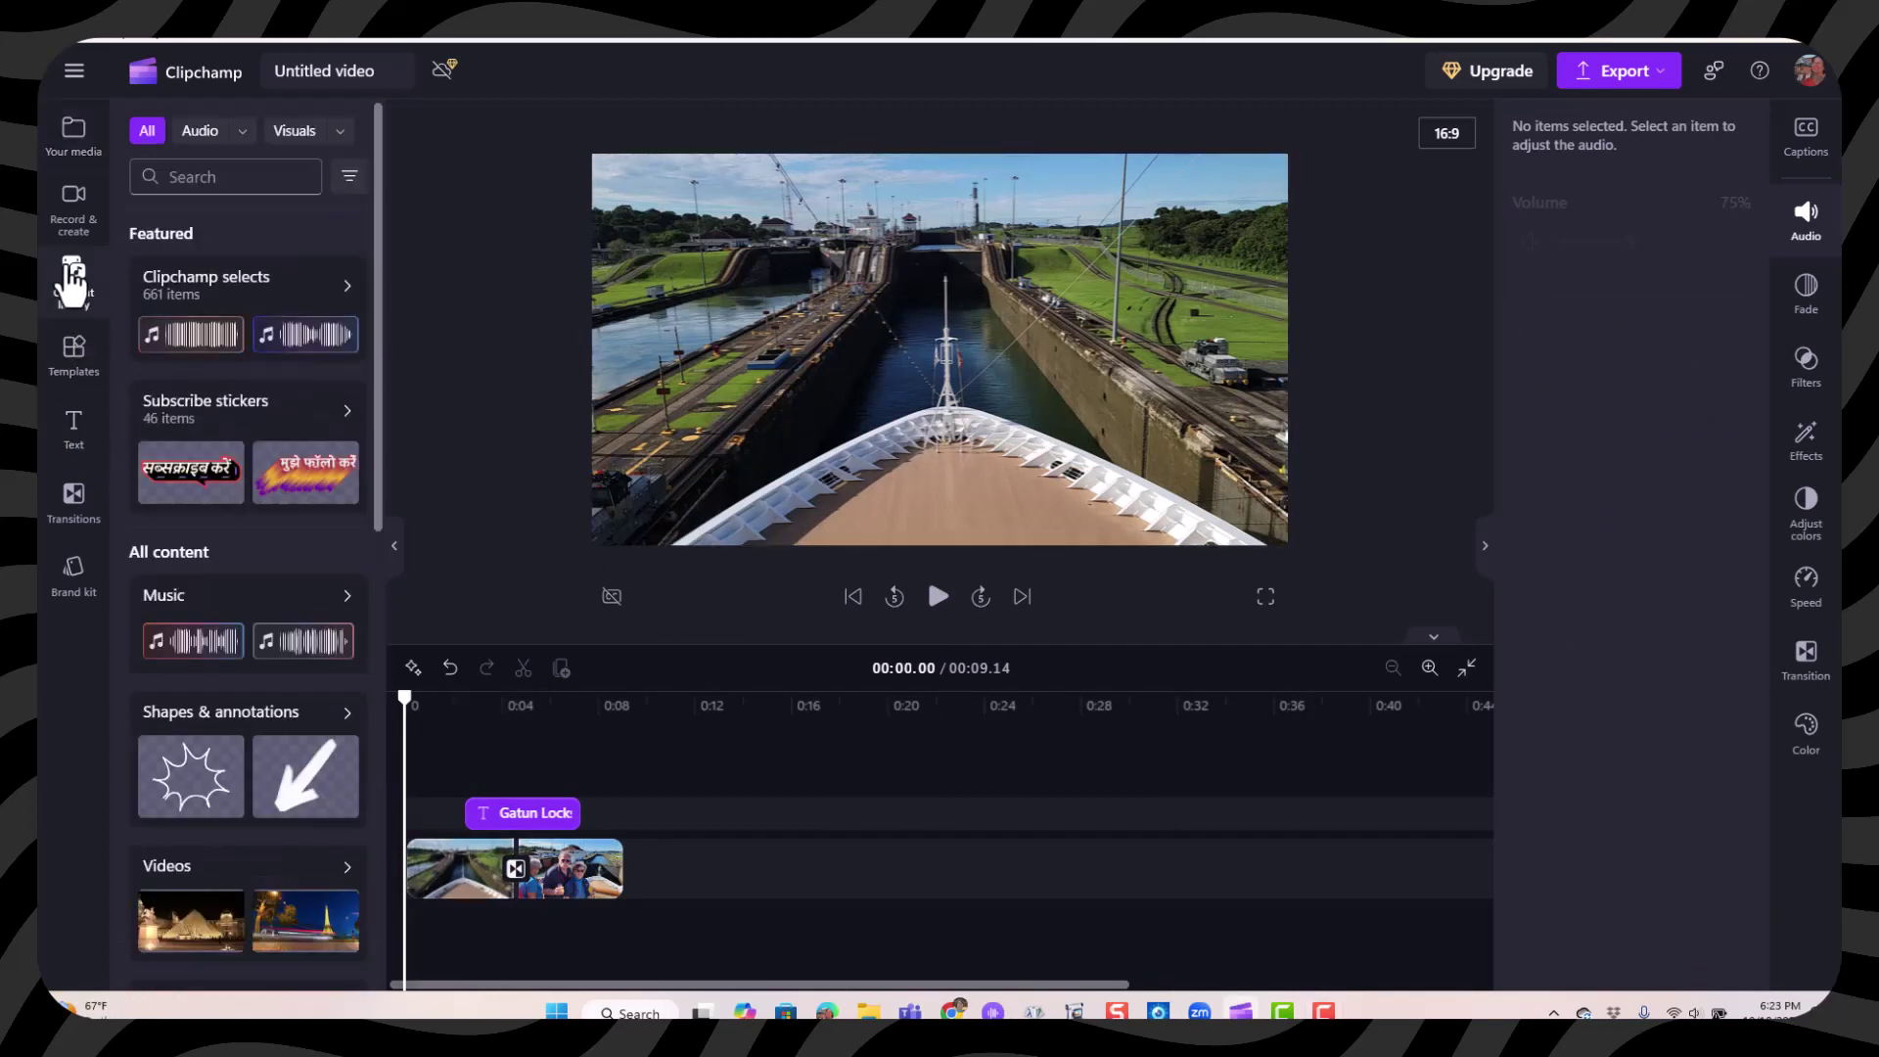
{"action": "left_click", "coordinate": [197, 135]}
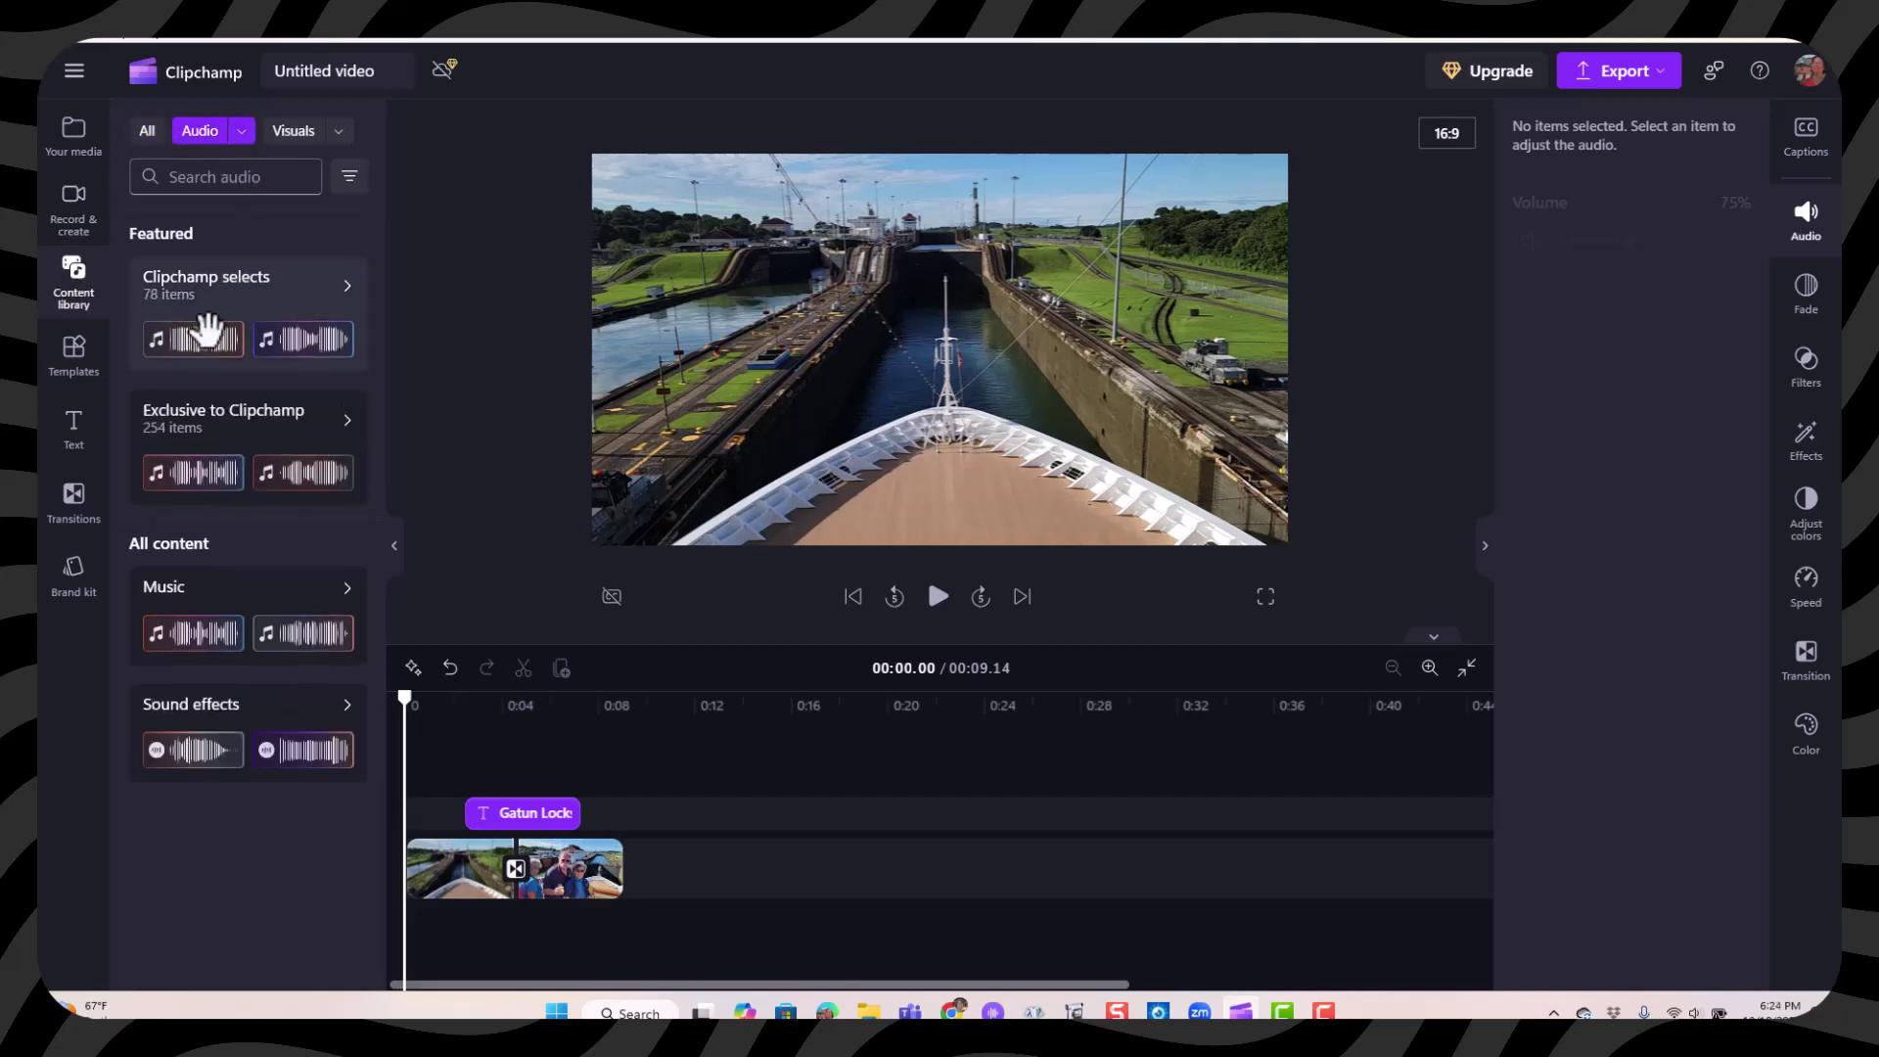
{"action": "left_click", "coordinate": [195, 299]}
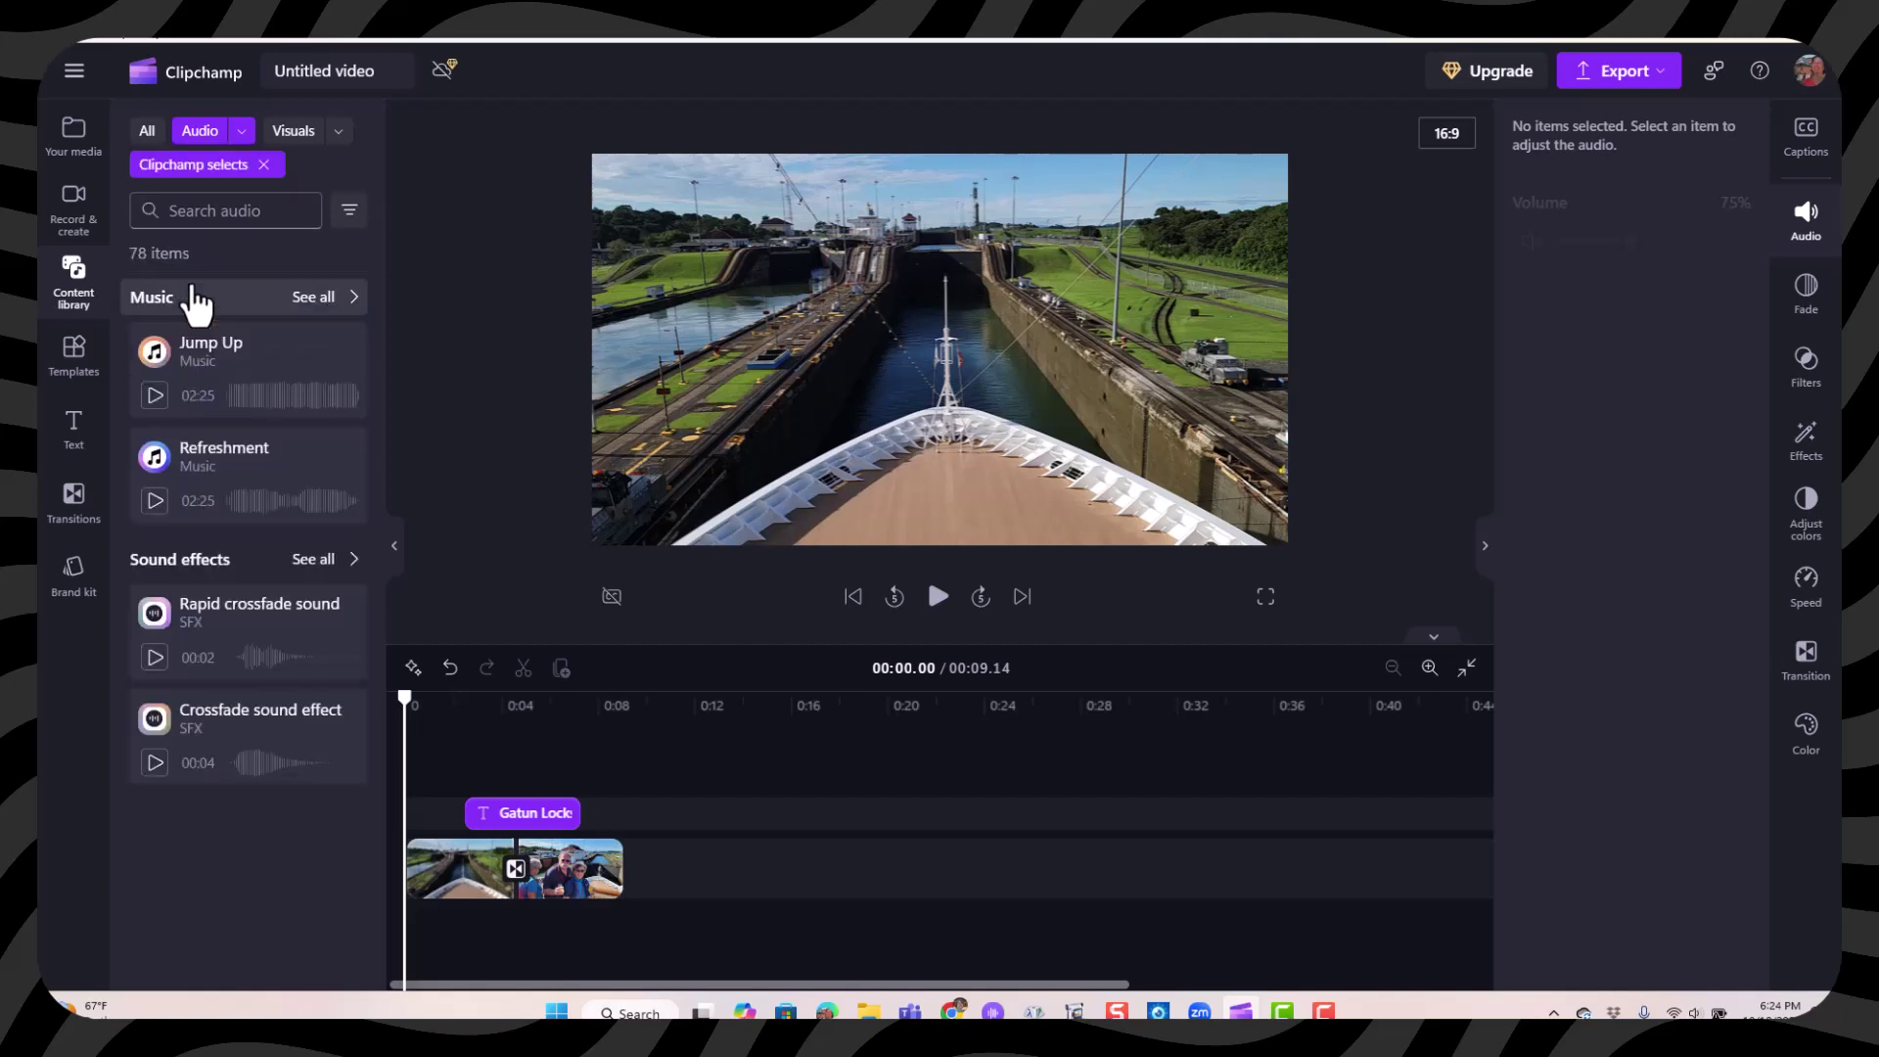
{"action": "left_click", "coordinate": [195, 299]}
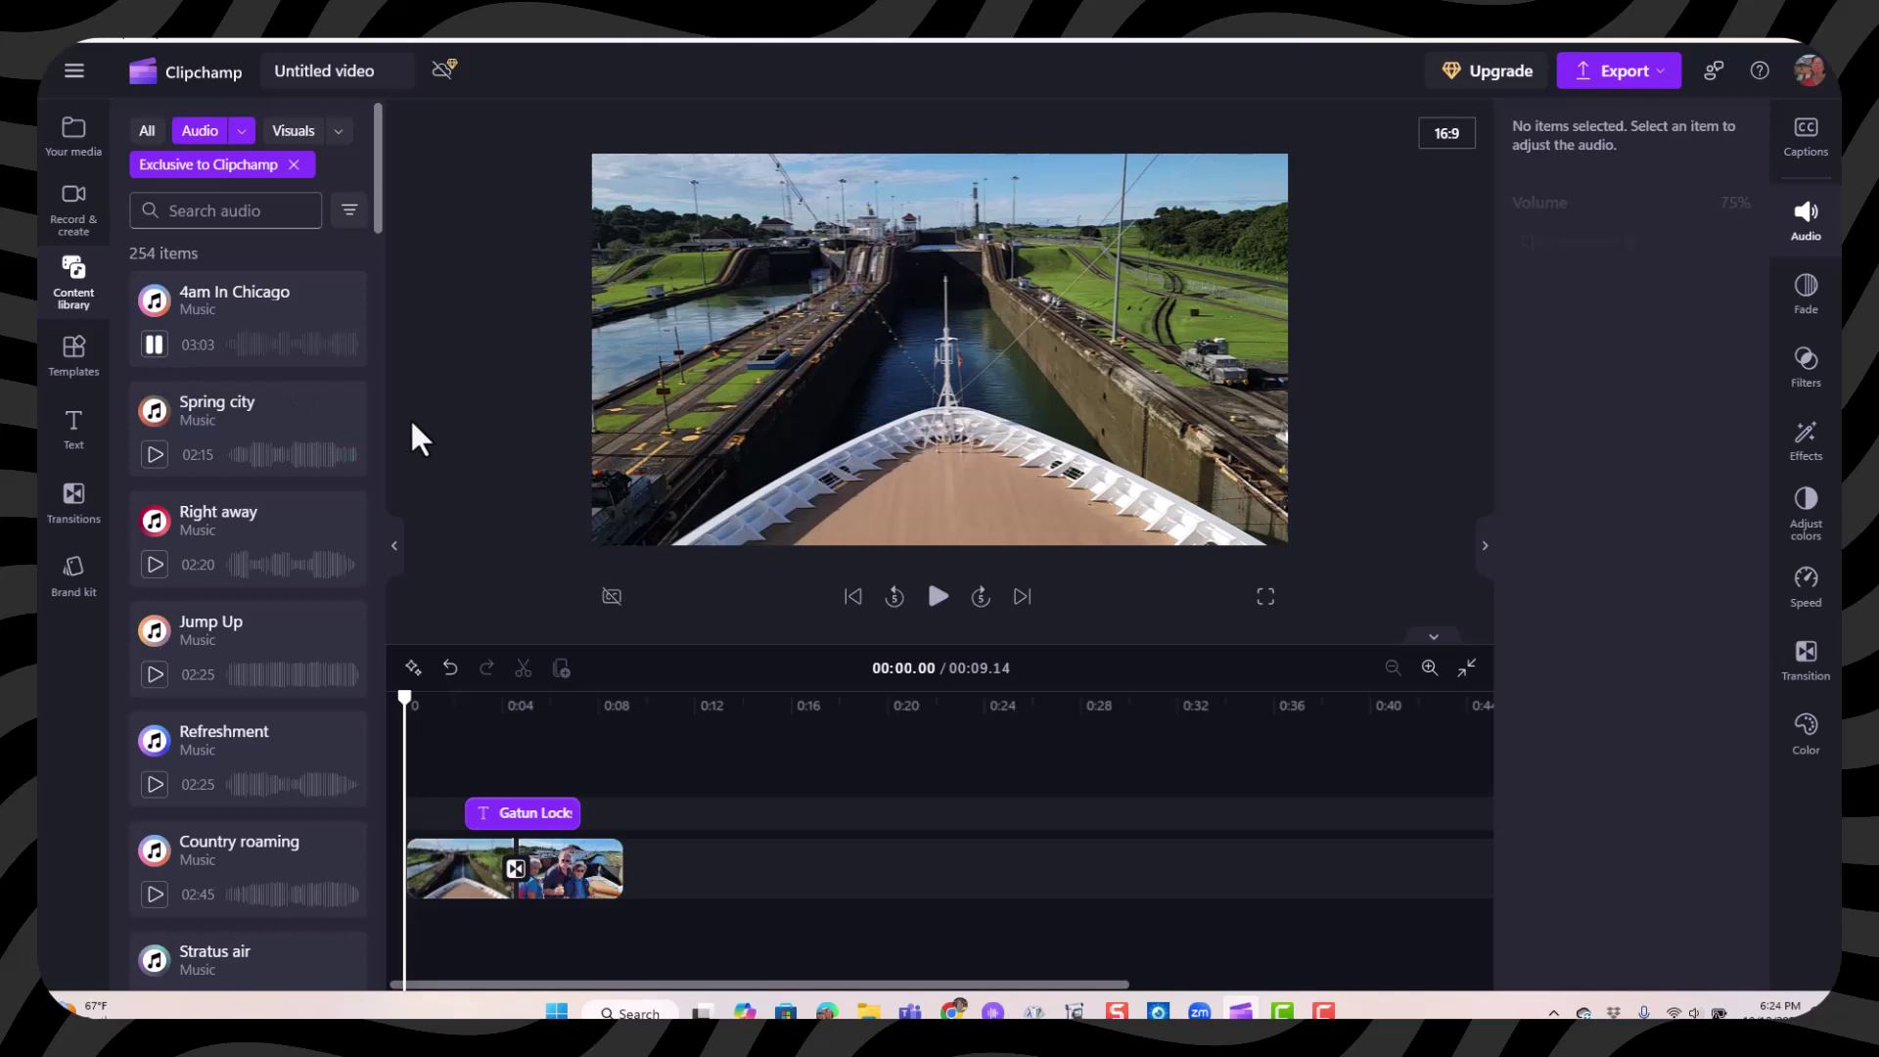
{"action": "left_click", "coordinate": [155, 454]}
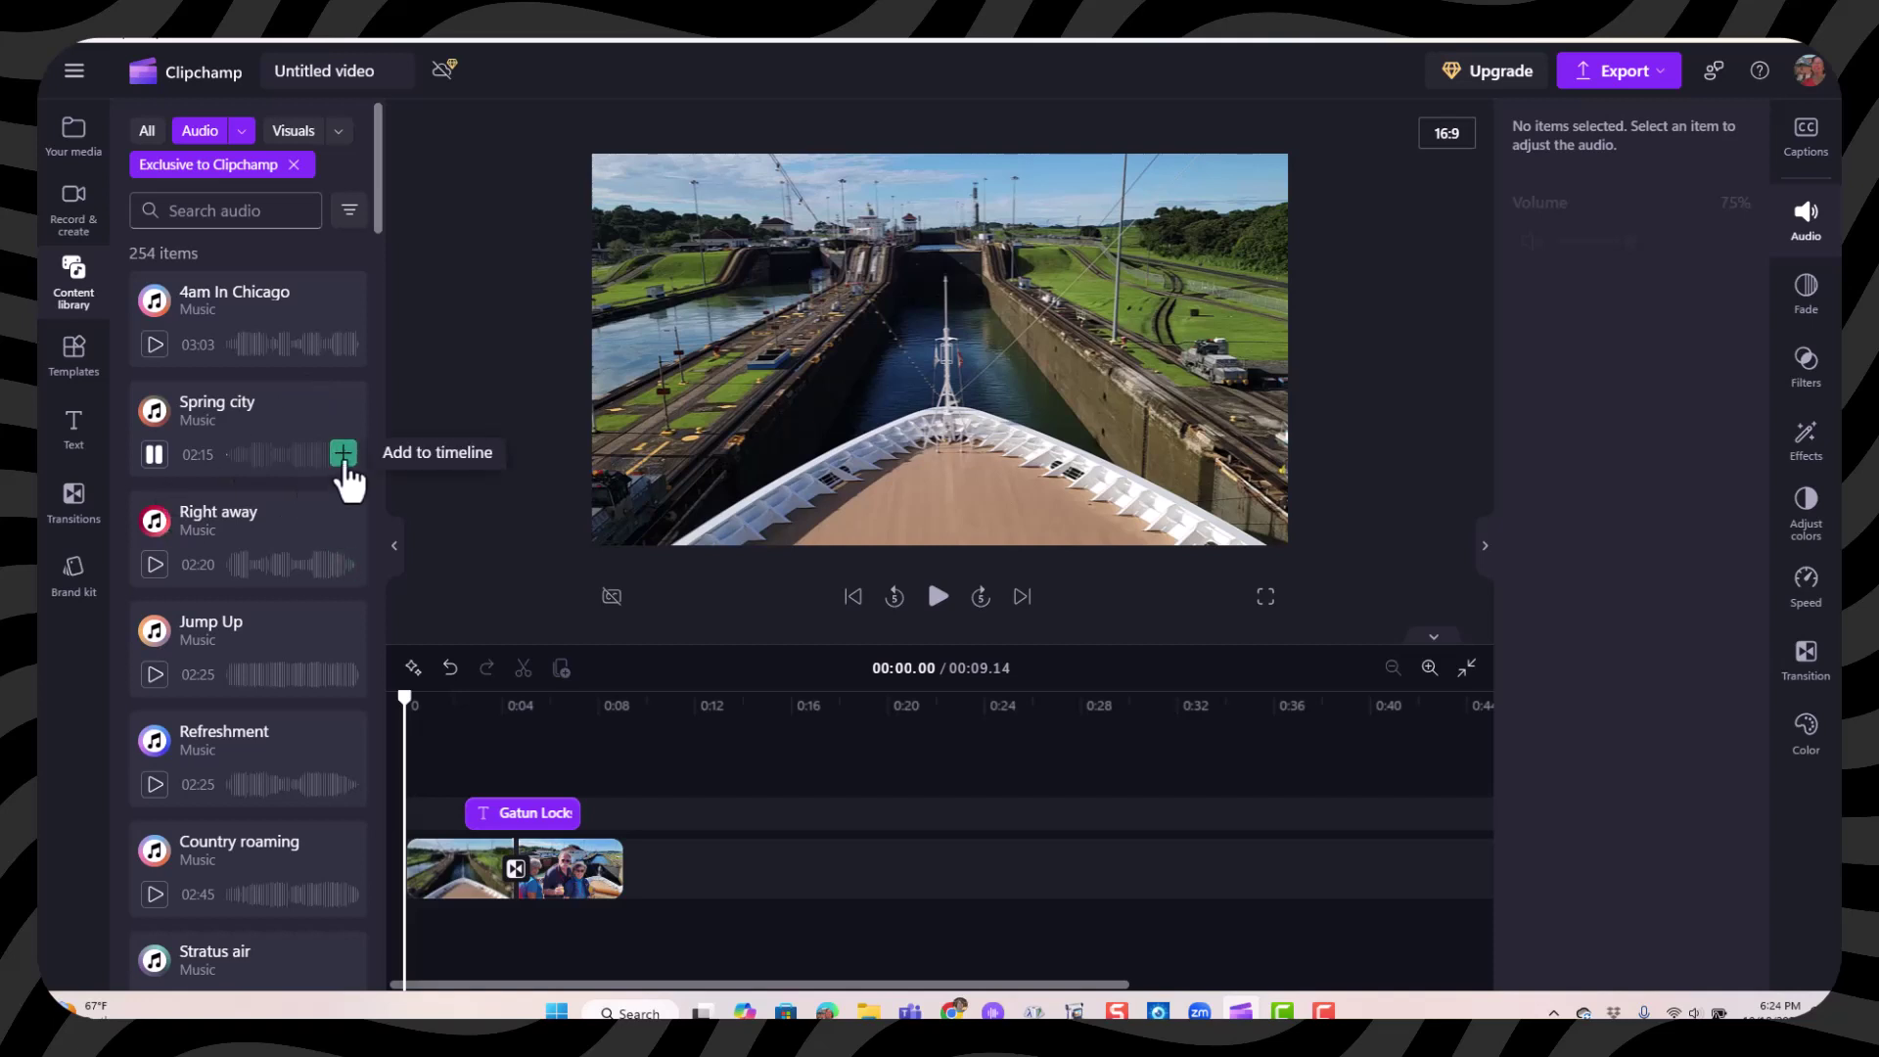
Add Spring city to the timeline, trimmed to run from 0:00 to 00:09.14.
{"action": "left_click", "coordinate": [342, 453]}
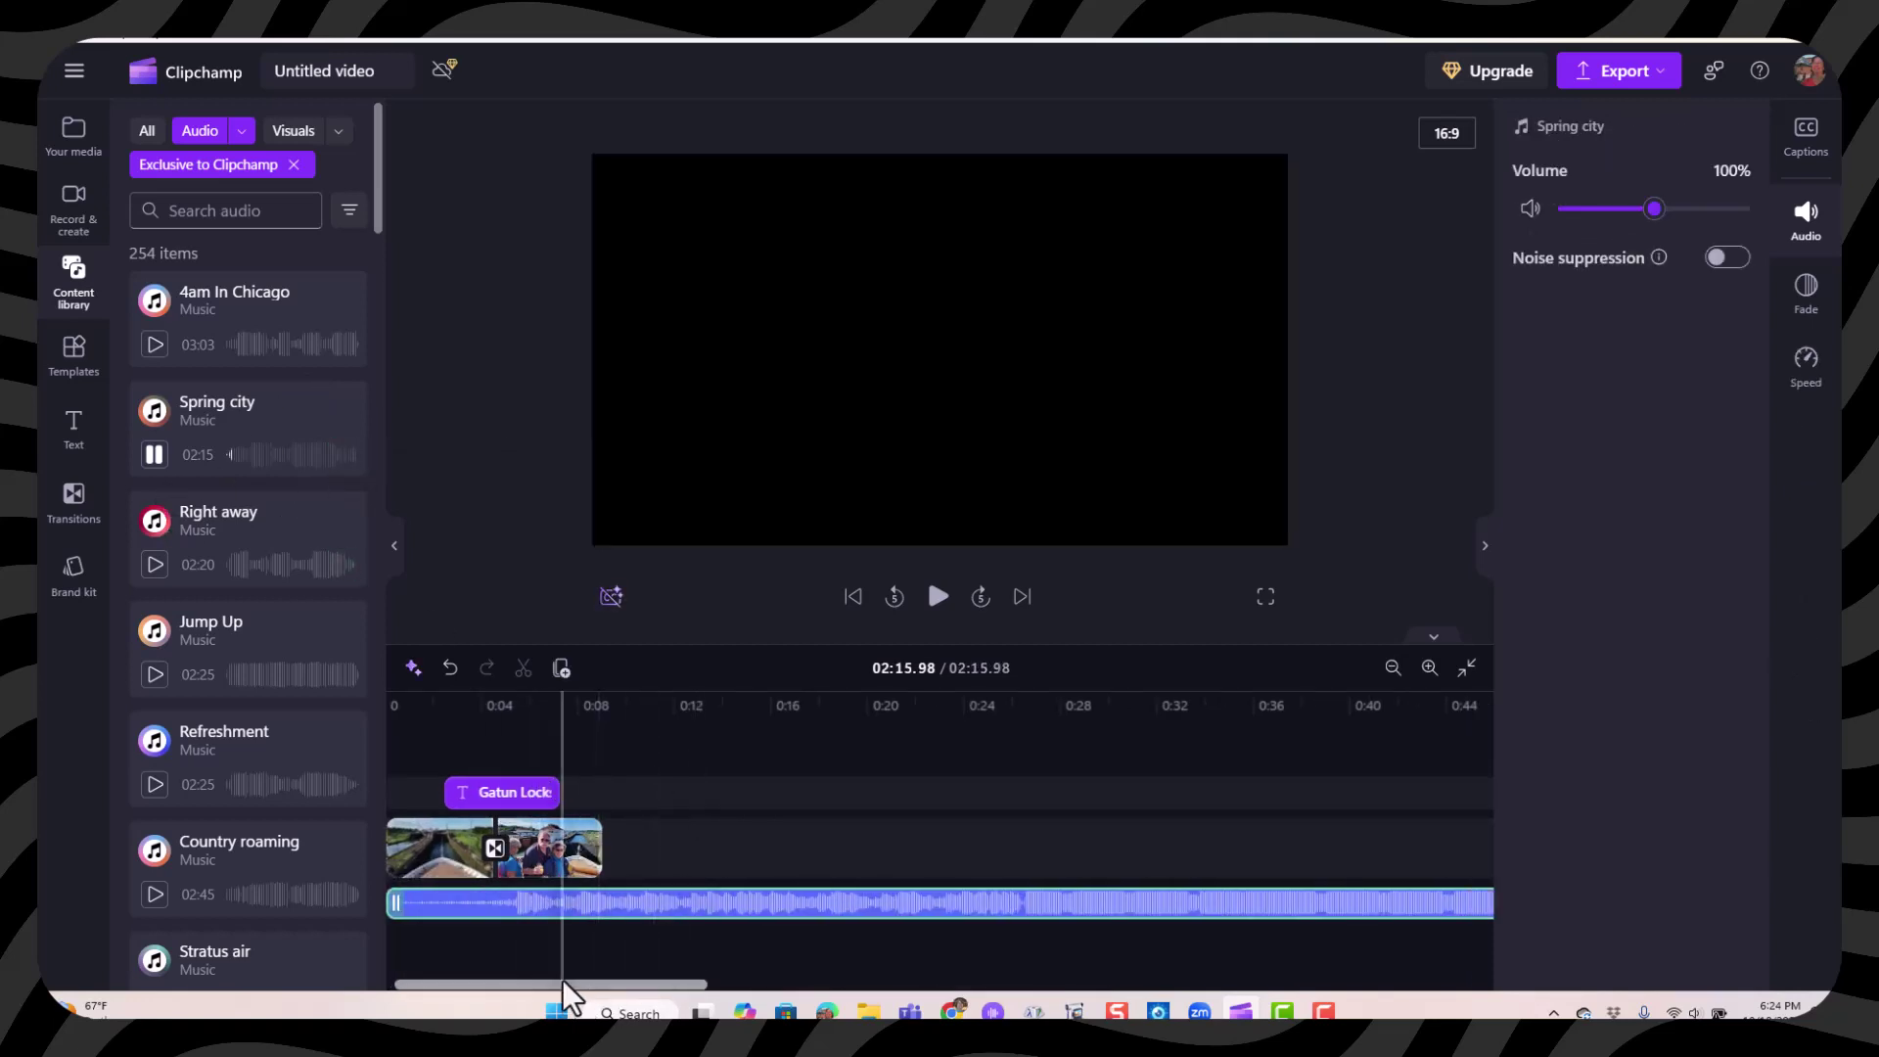
{"action": "left_click_drag", "start_coordinate": [565, 982], "coordinate": [1339, 977]}
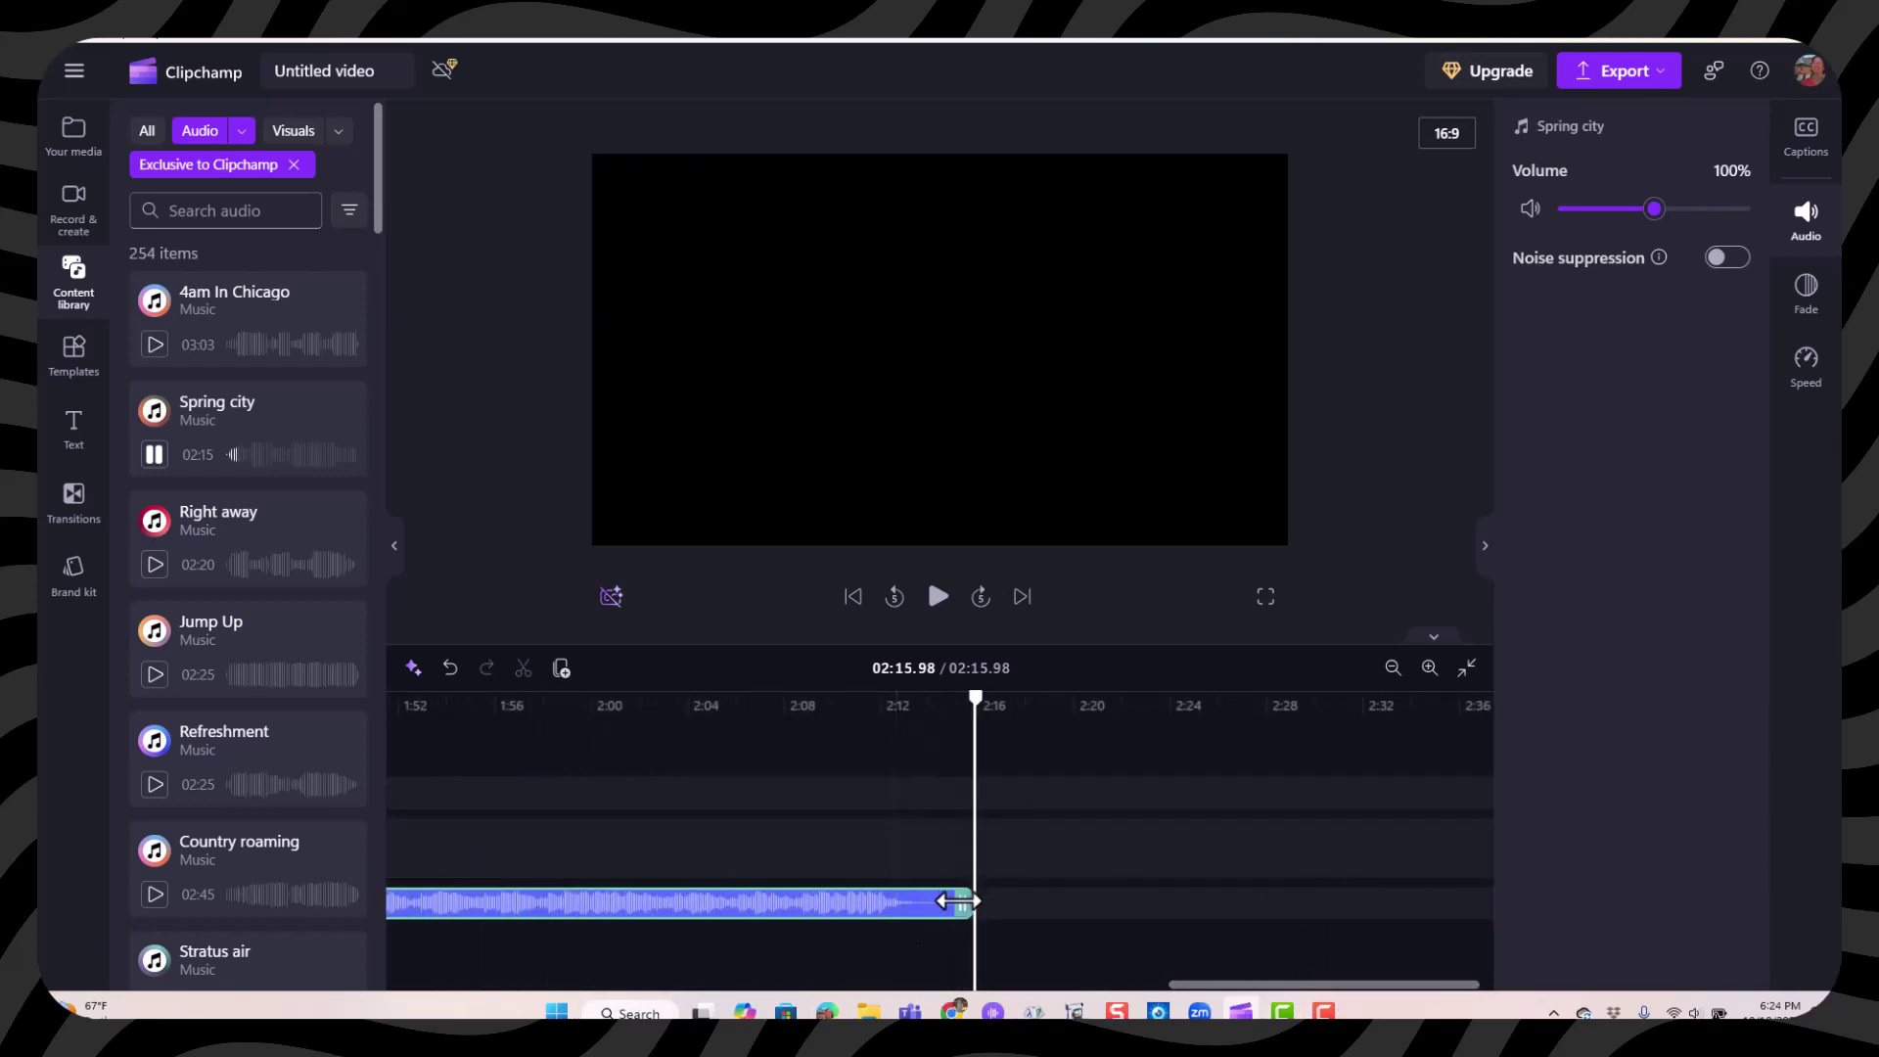
{"action": "left_click_drag", "start_coordinate": [957, 901], "coordinate": [452, 922]}
{"action": "left_click_drag", "start_coordinate": [692, 982], "coordinate": [403, 974]}
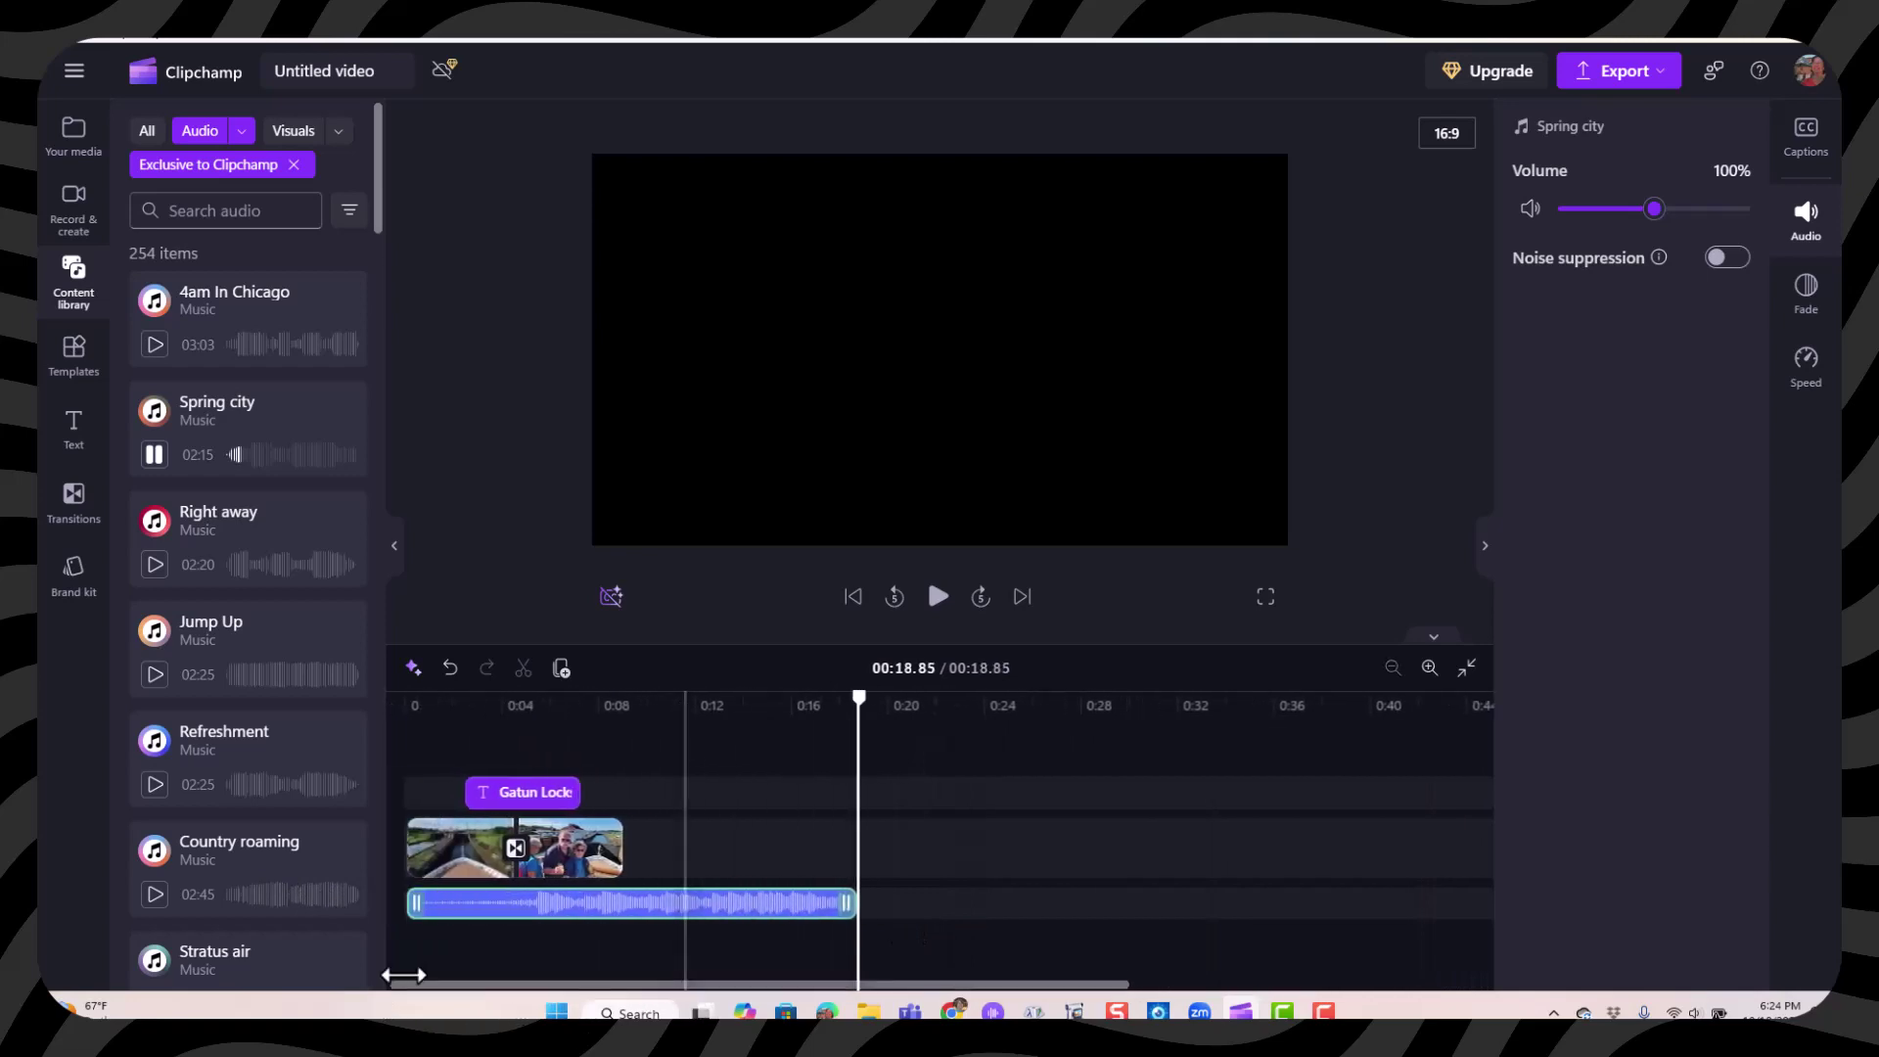
{"action": "left_click_drag", "start_coordinate": [417, 902], "coordinate": [516, 901]}
{"action": "left_click_drag", "start_coordinate": [760, 914], "coordinate": [604, 901]}
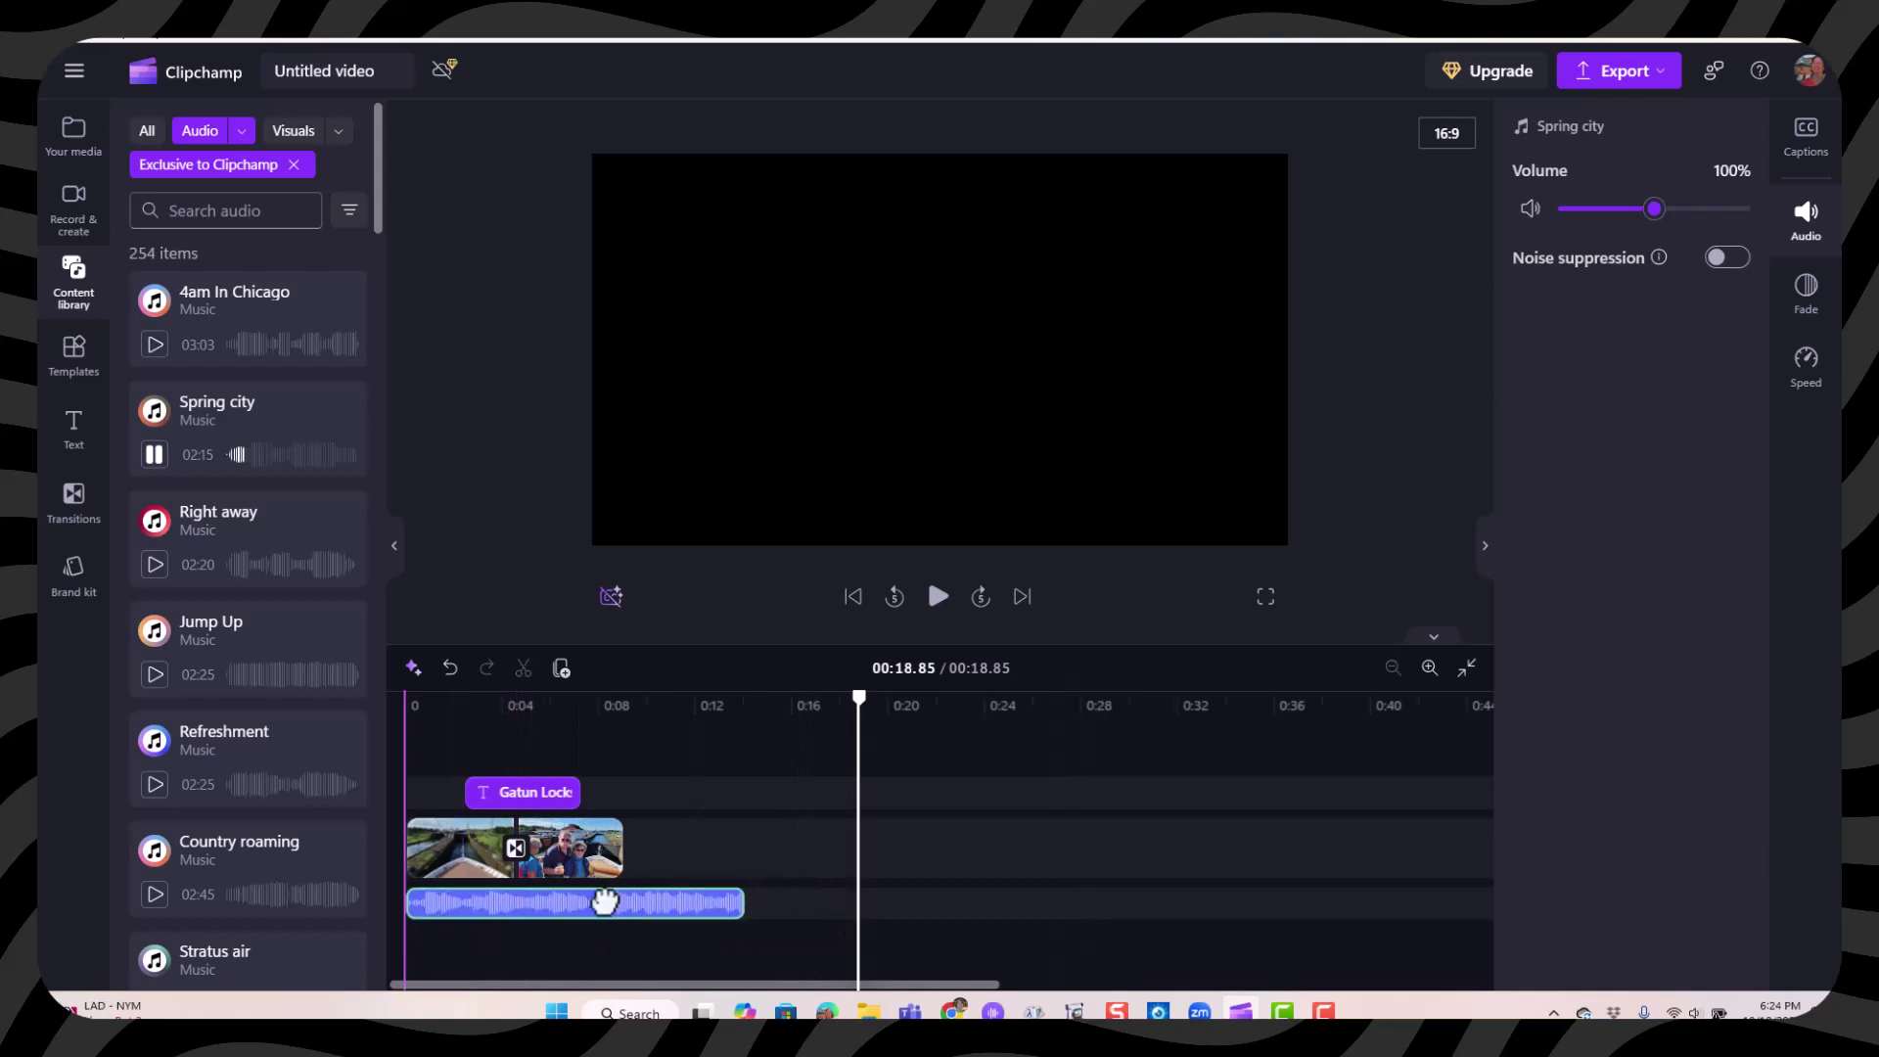
{"action": "left_click_drag", "start_coordinate": [741, 901], "coordinate": [612, 894]}
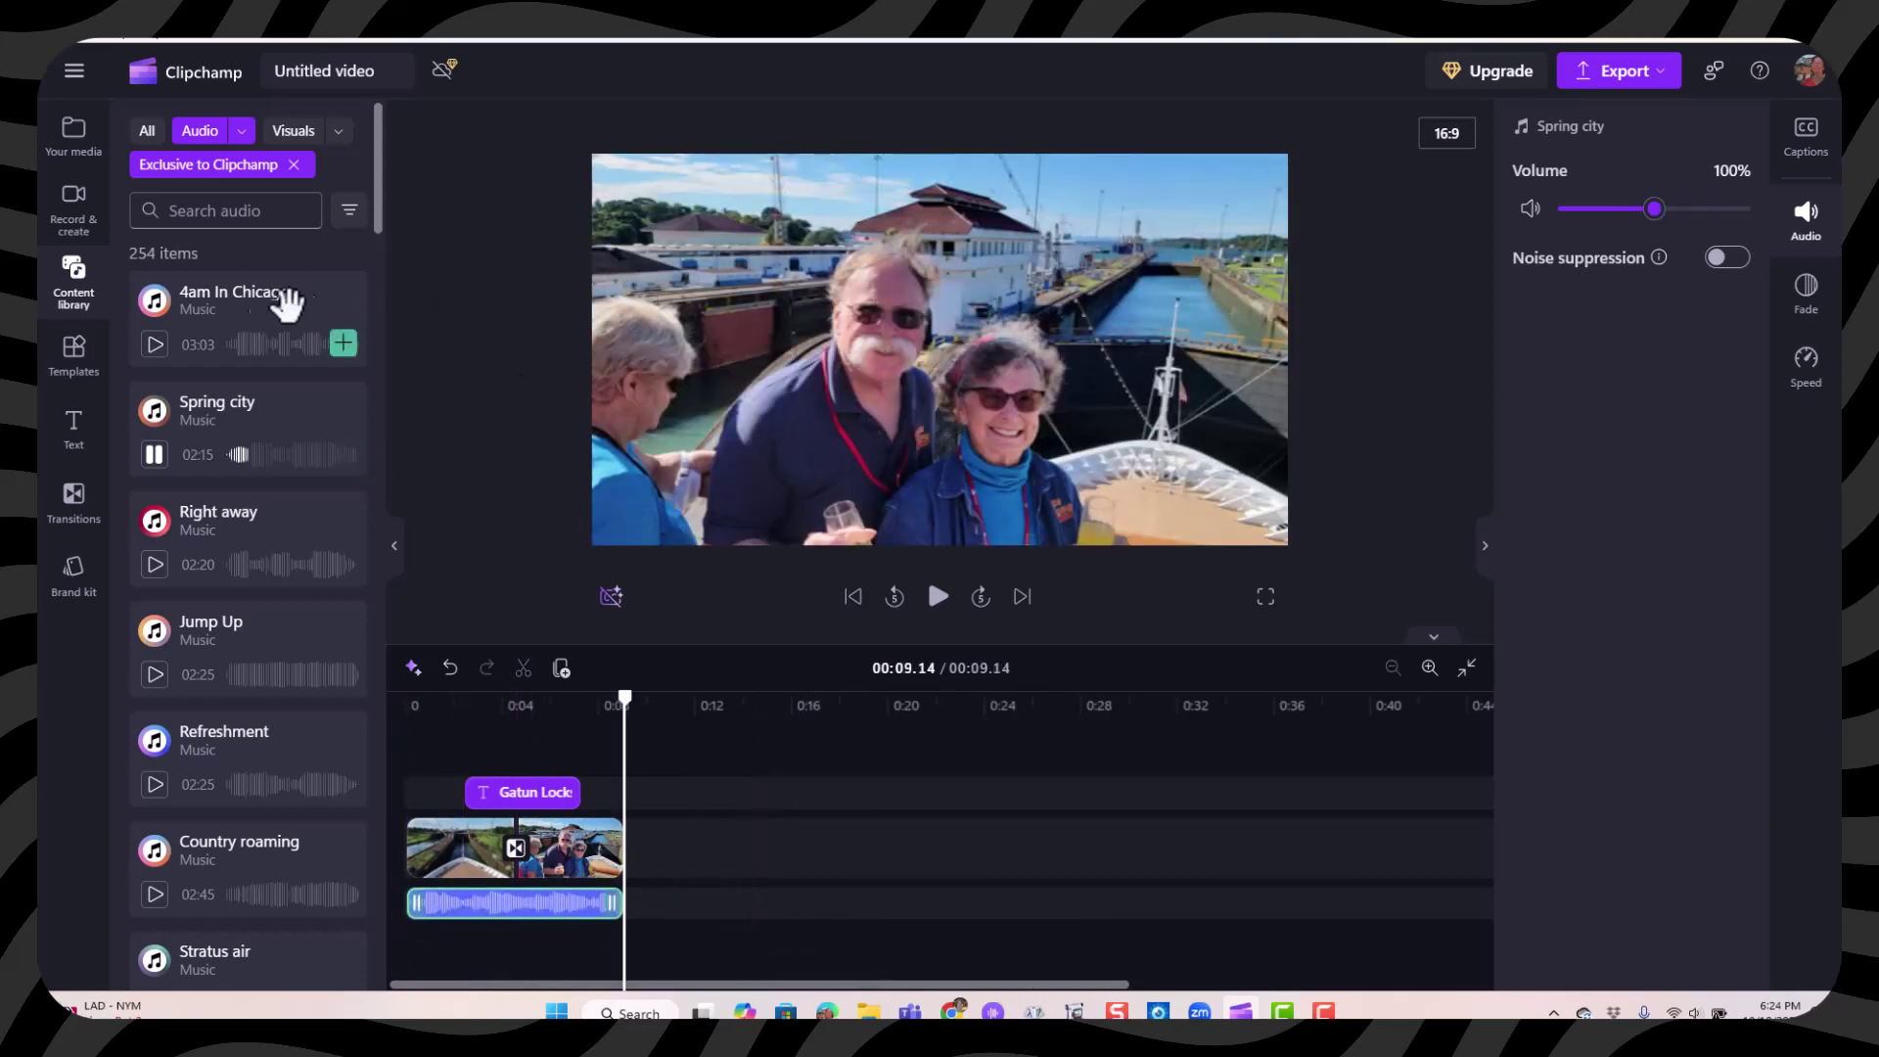
{"action": "left_click", "coordinate": [155, 454]}
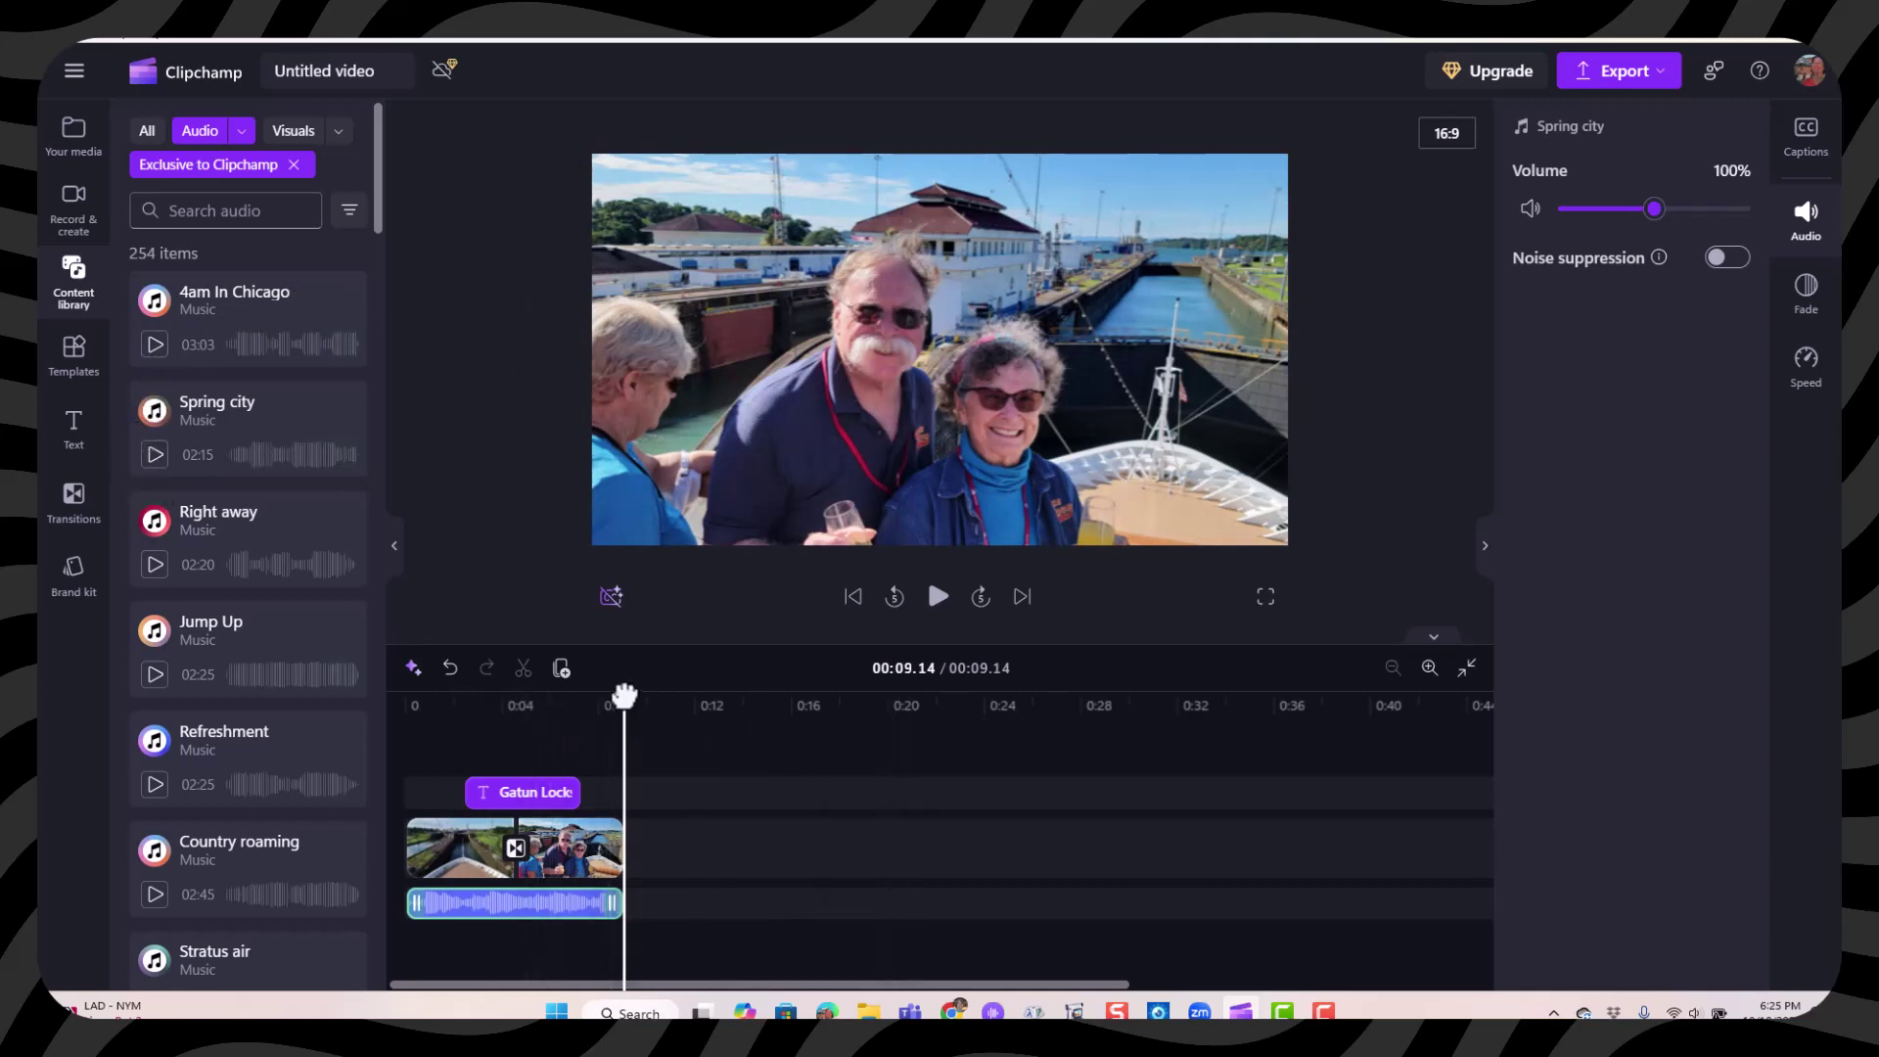
{"action": "left_click_drag", "start_coordinate": [623, 695], "coordinate": [405, 697]}
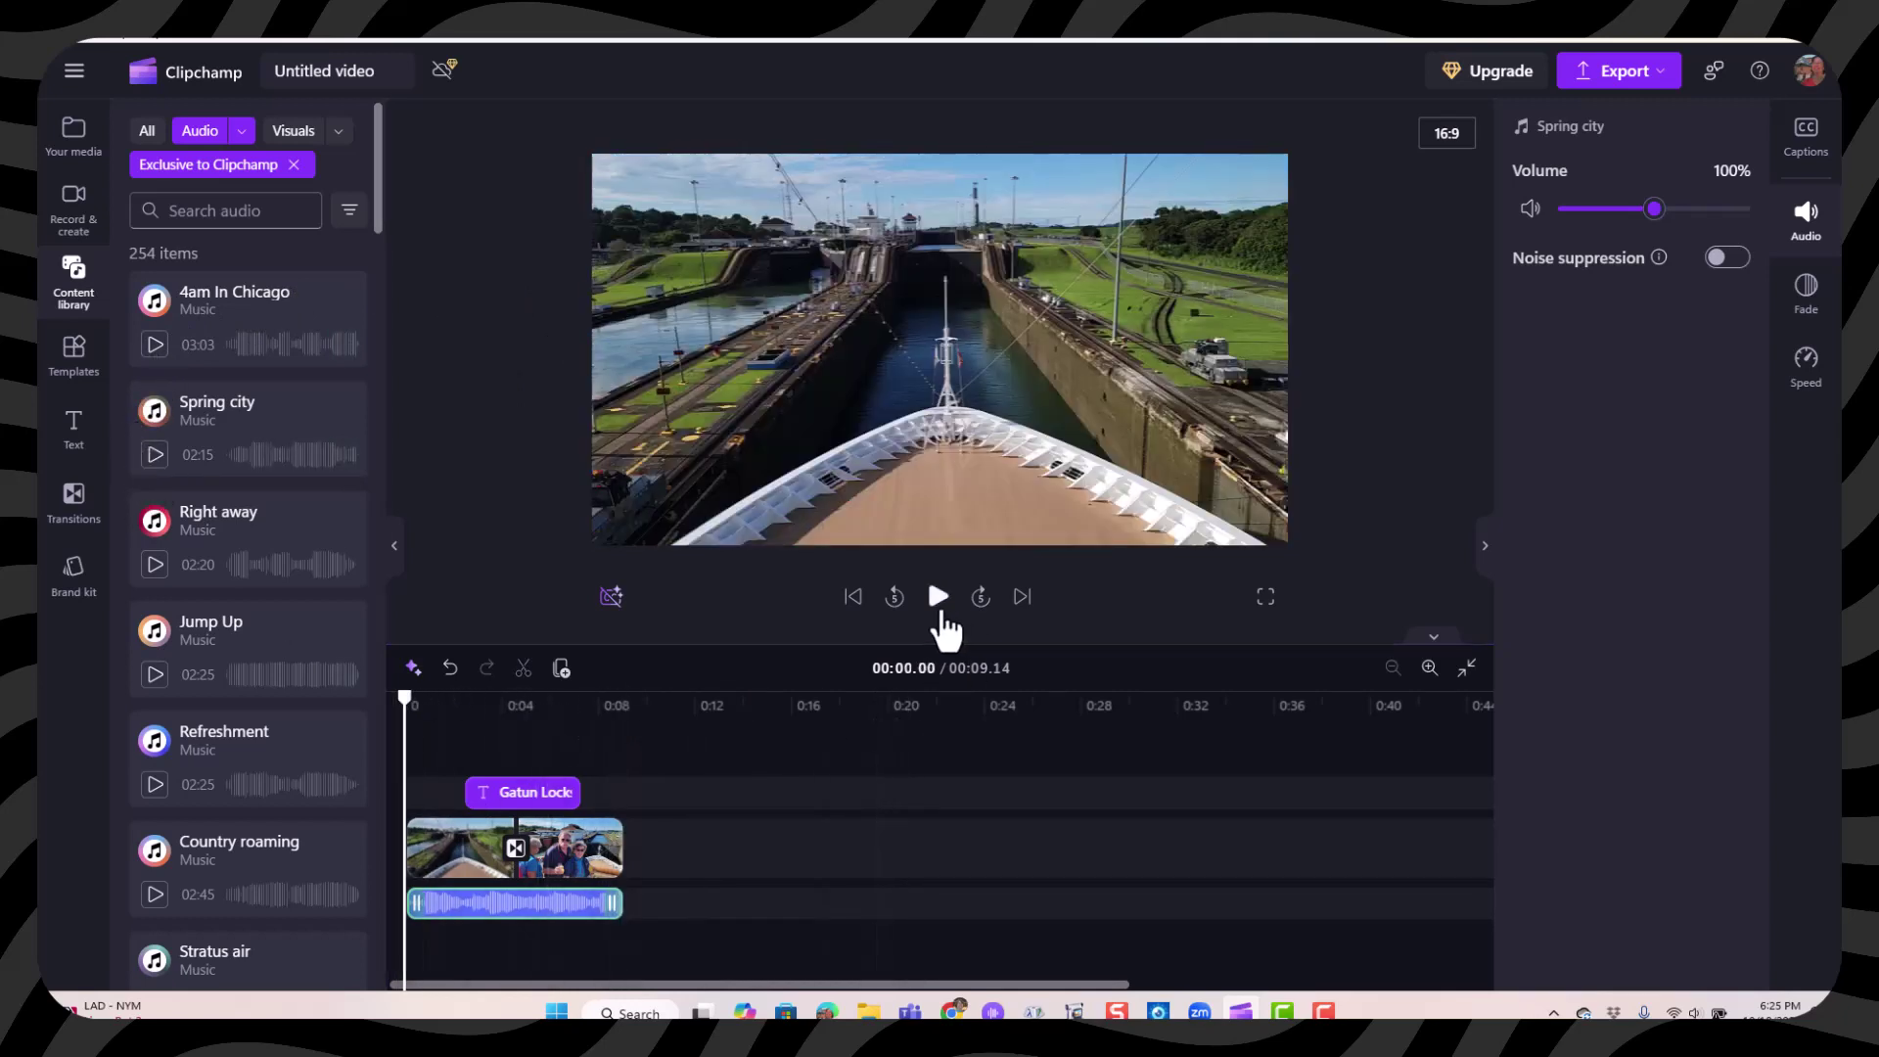
{"action": "left_click", "coordinate": [937, 597]}
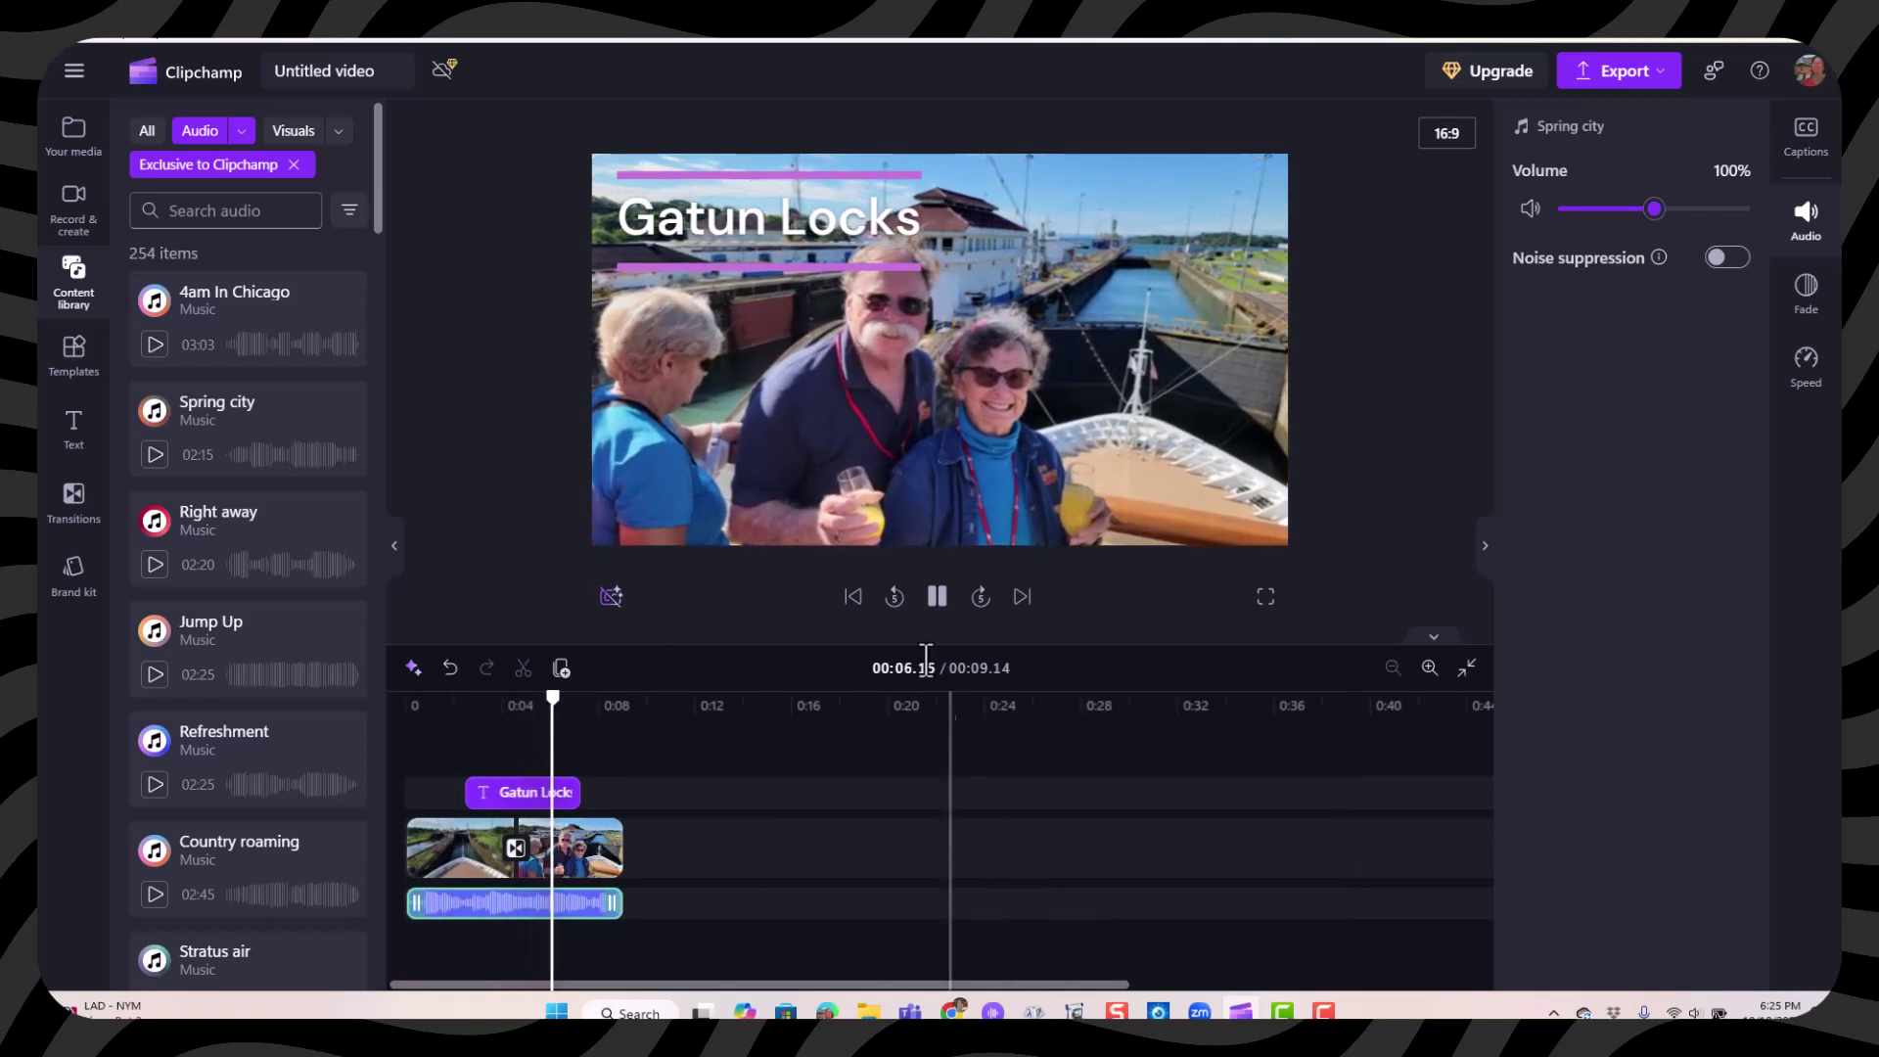
{"action": "left_click", "coordinate": [935, 597]}
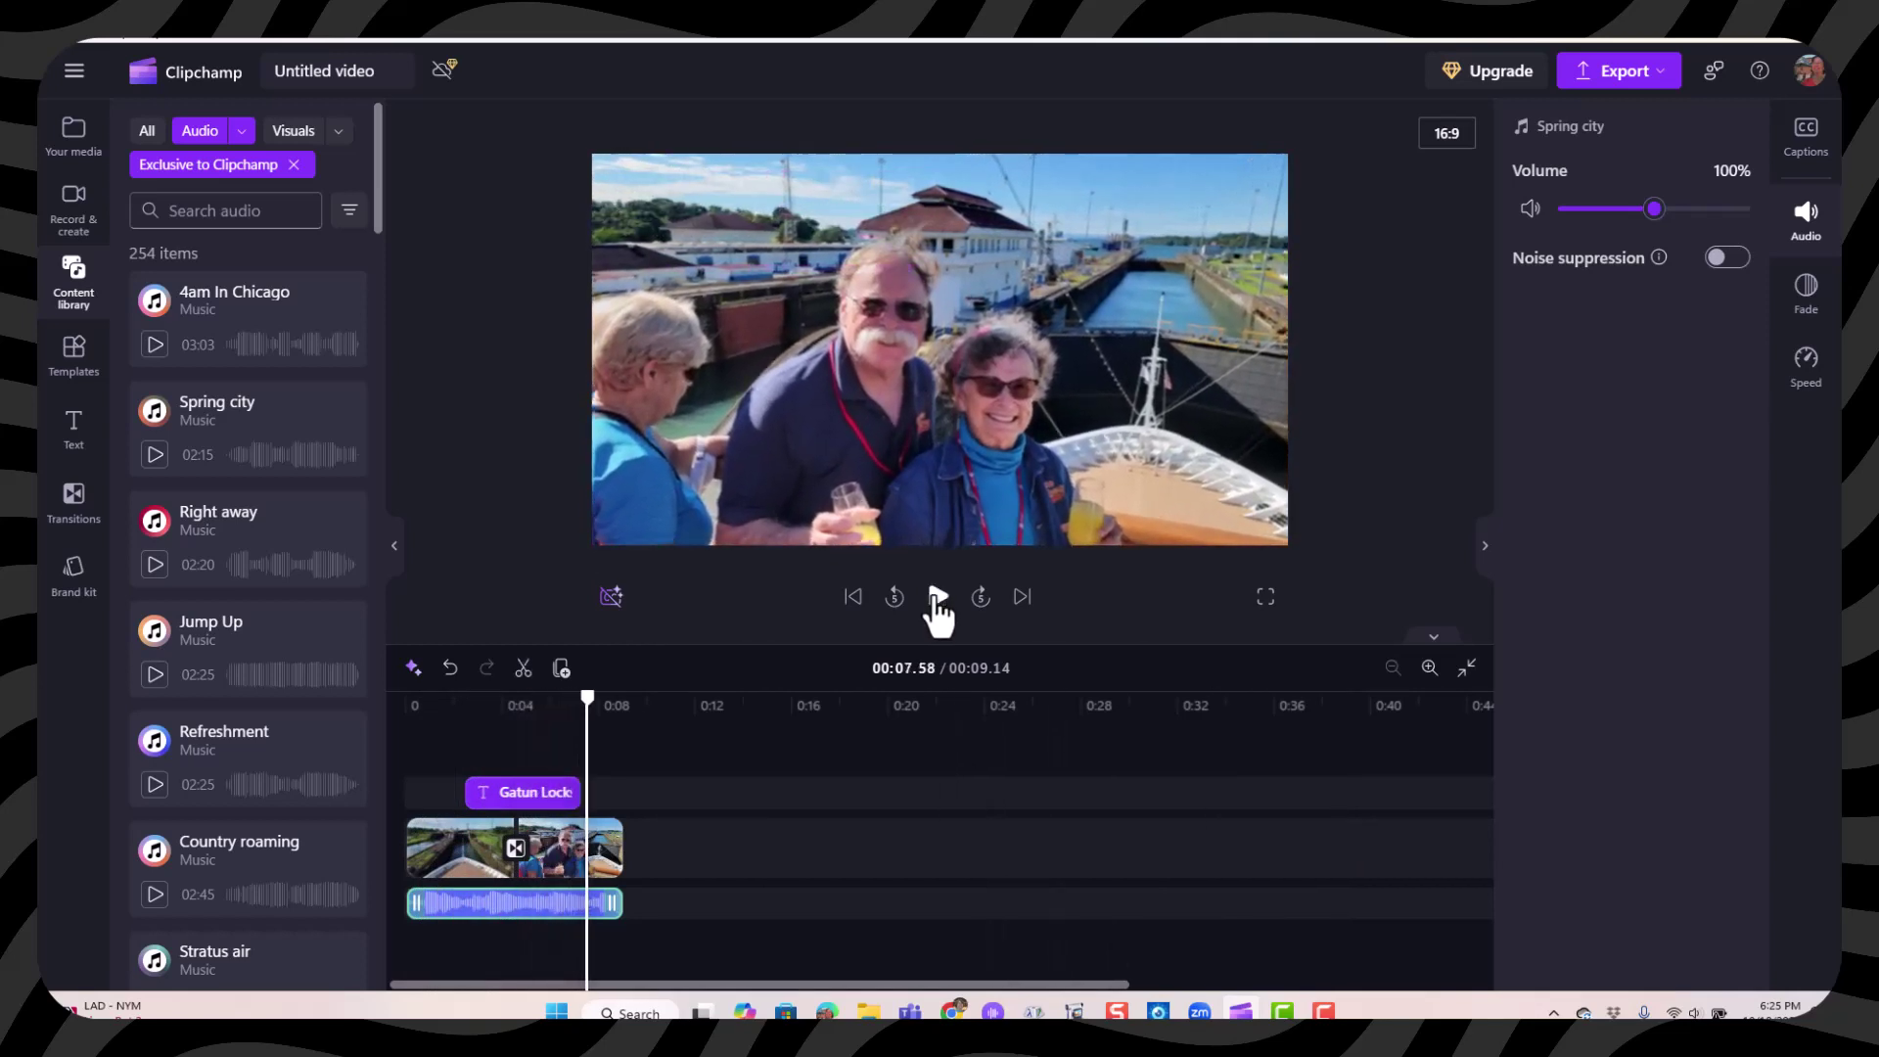
Export the video at 1080p quality.
{"action": "left_click", "coordinate": [1643, 78]}
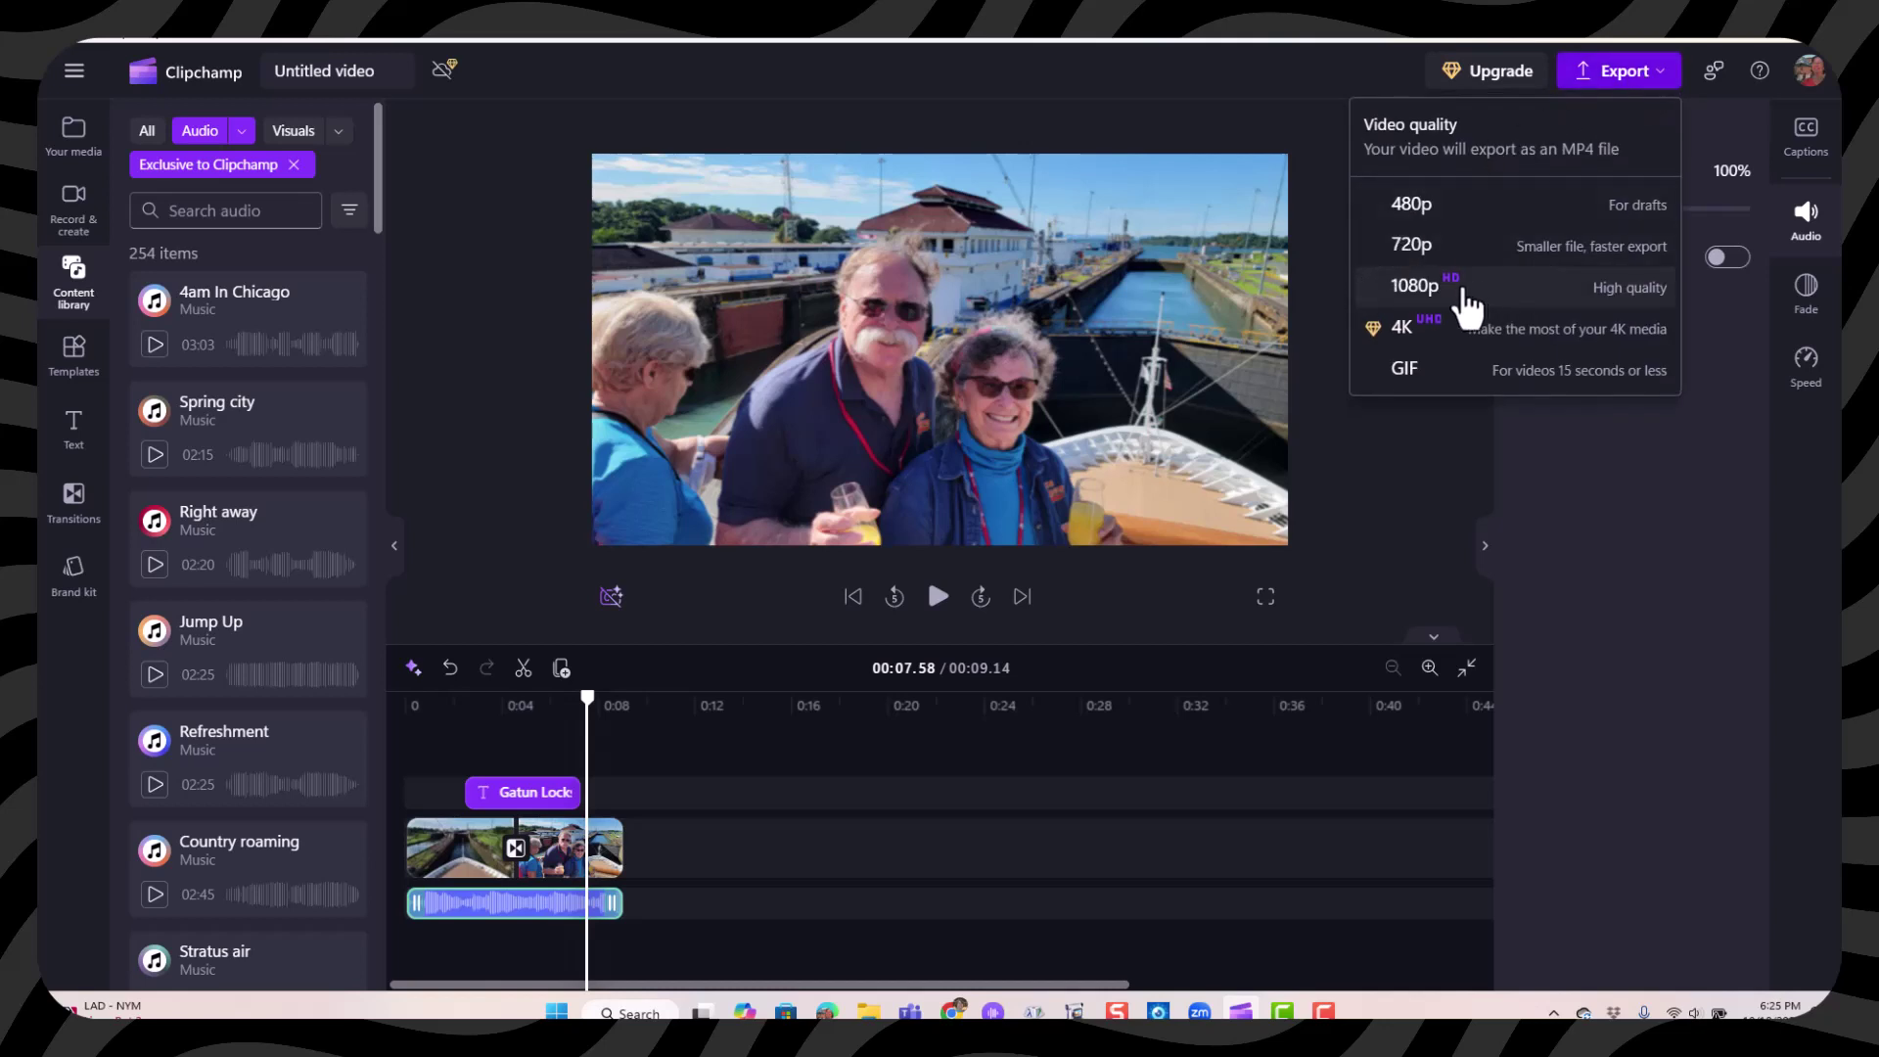
{"action": "left_click", "coordinate": [1521, 293]}
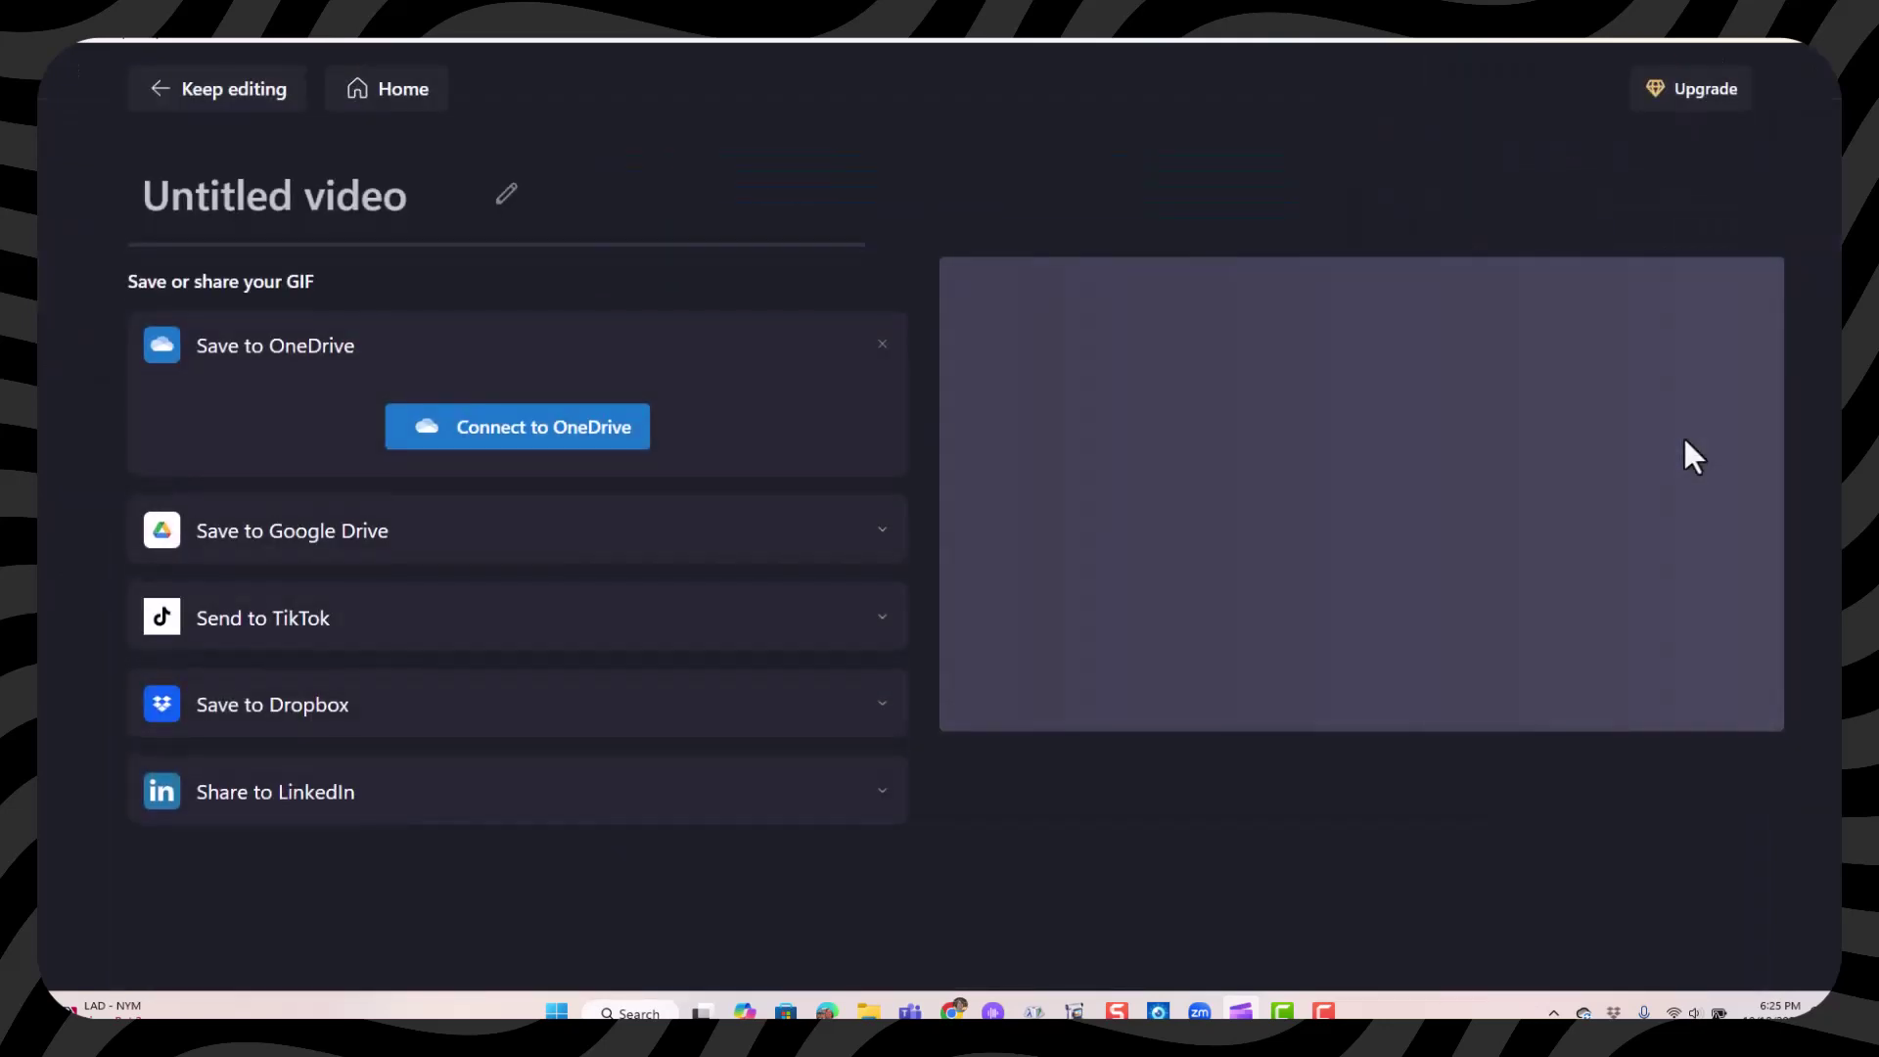